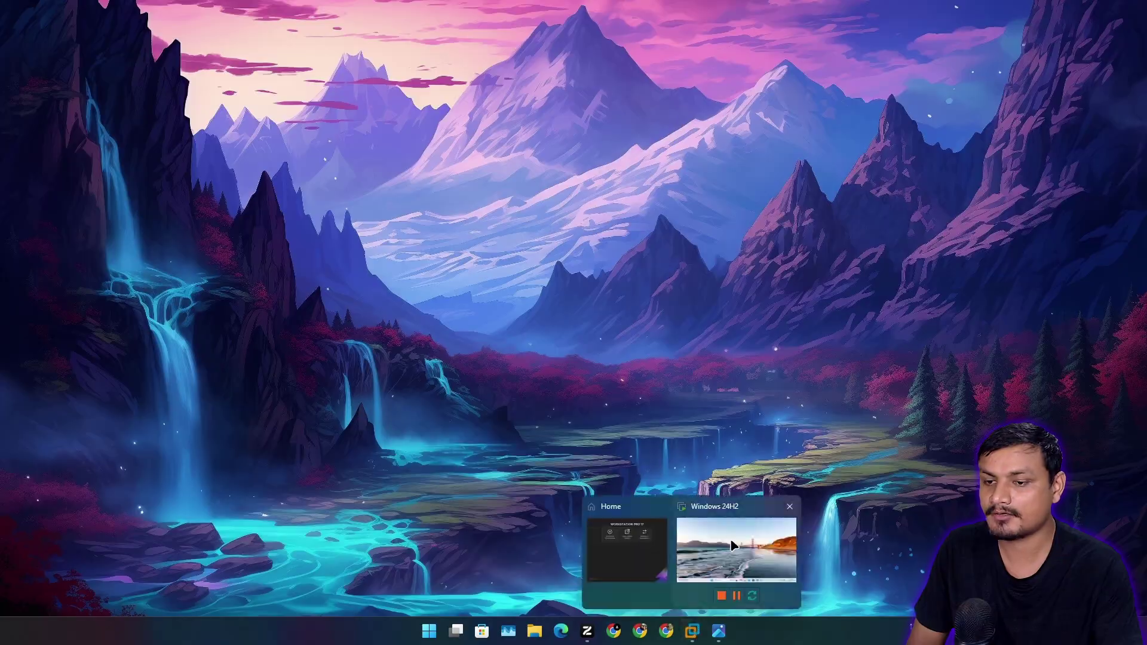
Step: Bring the Windows 24H2 virtual machine to the front from the VMware taskbar preview
left_click(768, 538)
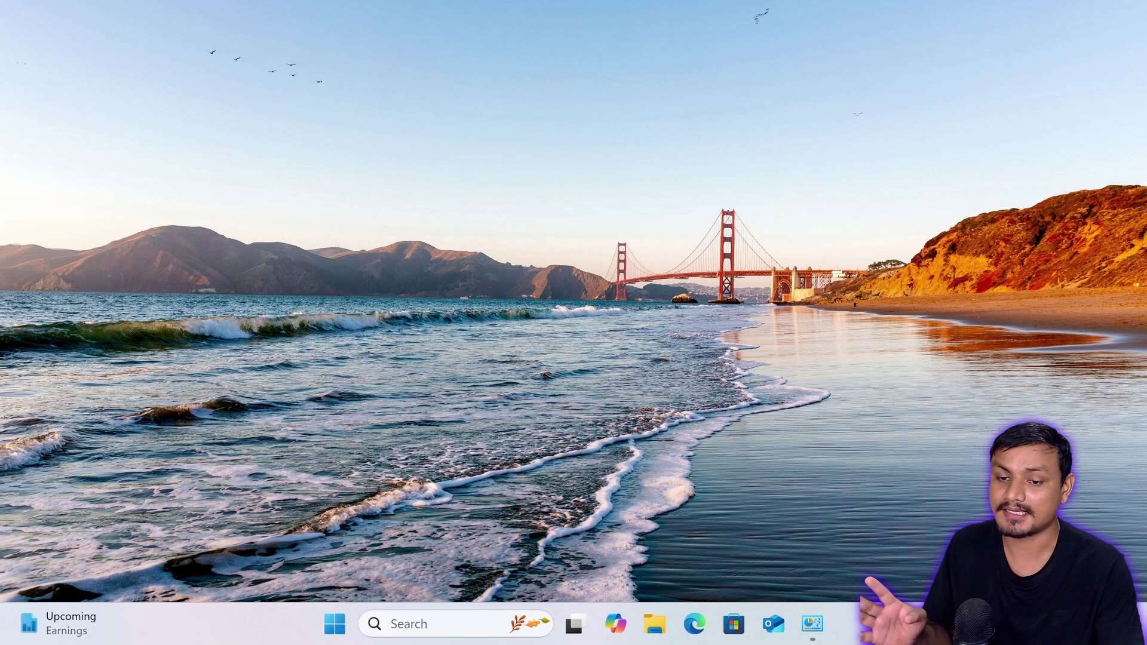
Step: Check the OneDrive sync status, then browse File Explorer in the VM and close it
left_click(903, 625)
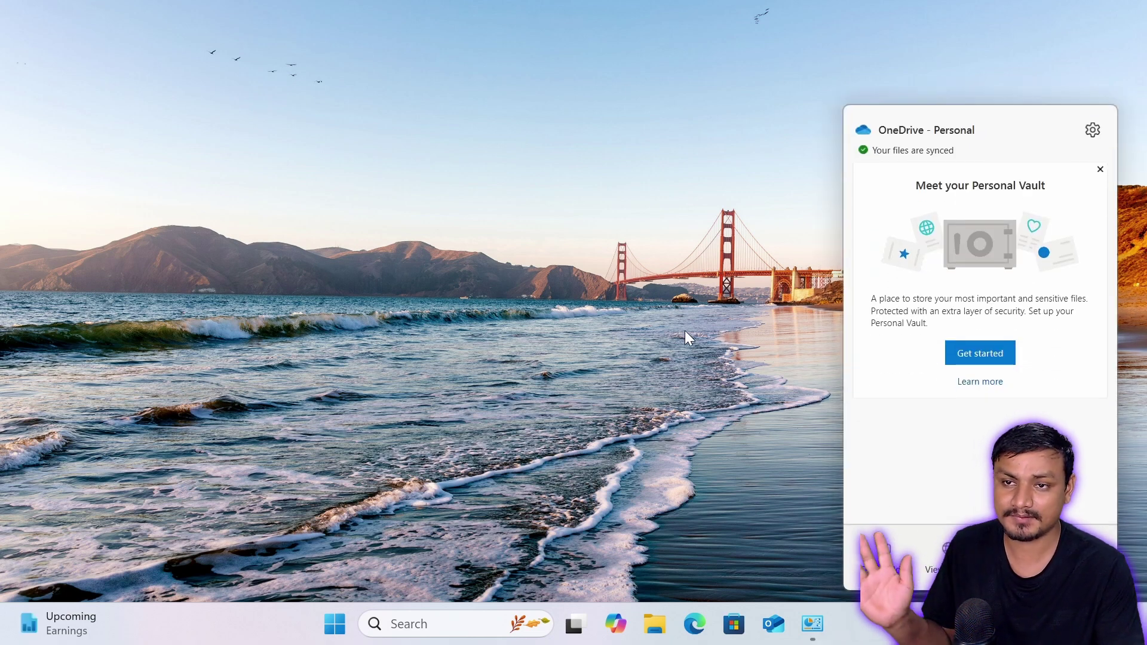
left_click(647, 619)
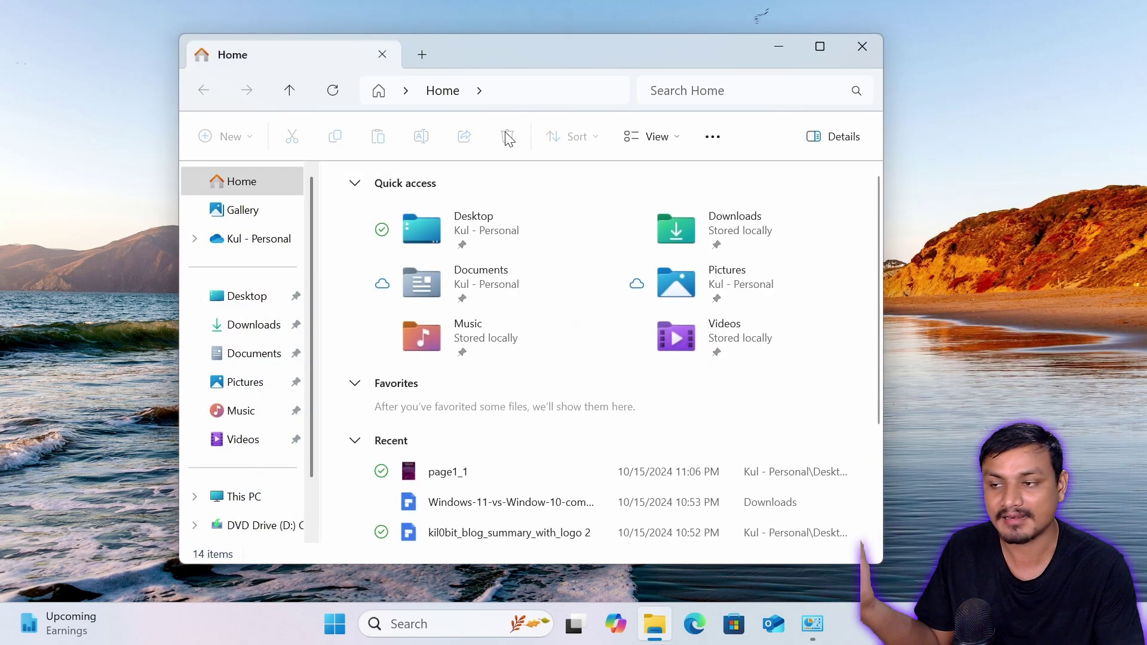
scroll(290, 336, "down", 2)
scroll(281, 341, "up", 2)
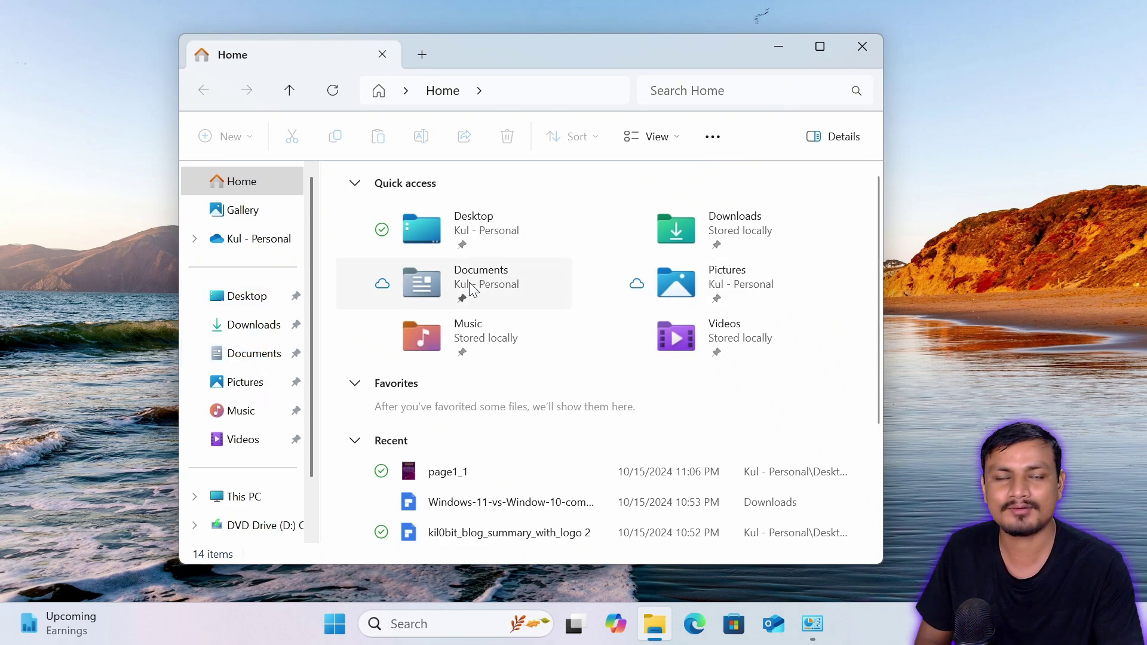
key("alt+F4")
Step: Show the Start menu's pinned apps, dismiss it, and minimize the VM to reach the host desktop
left_click(335, 624)
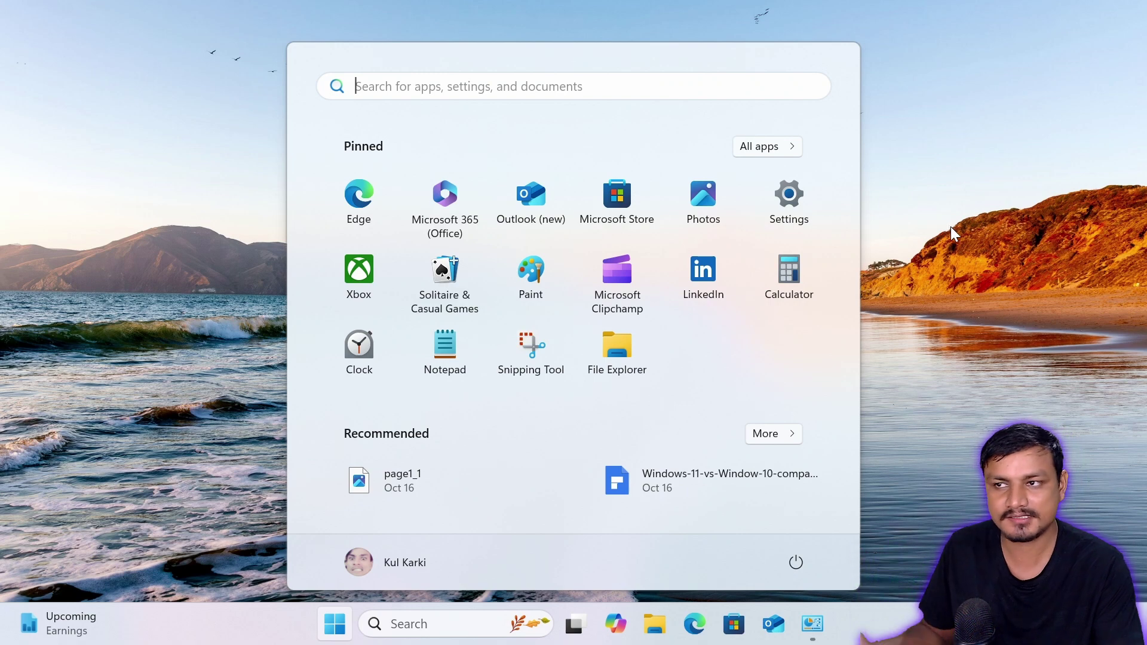
left_click(956, 205)
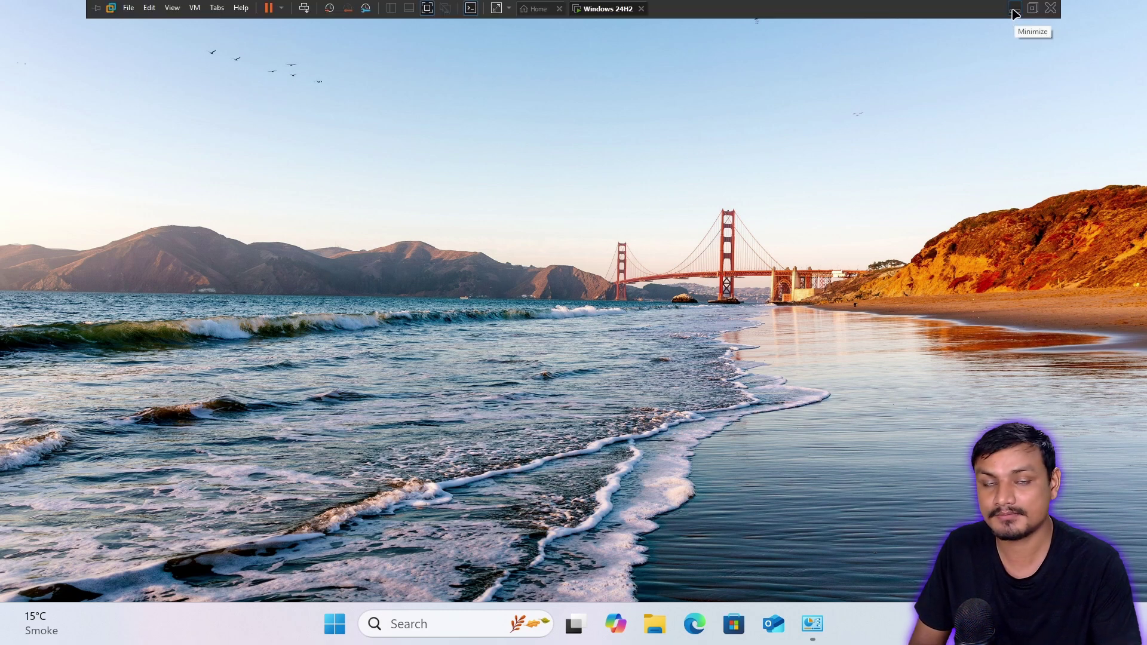
left_click(1015, 11)
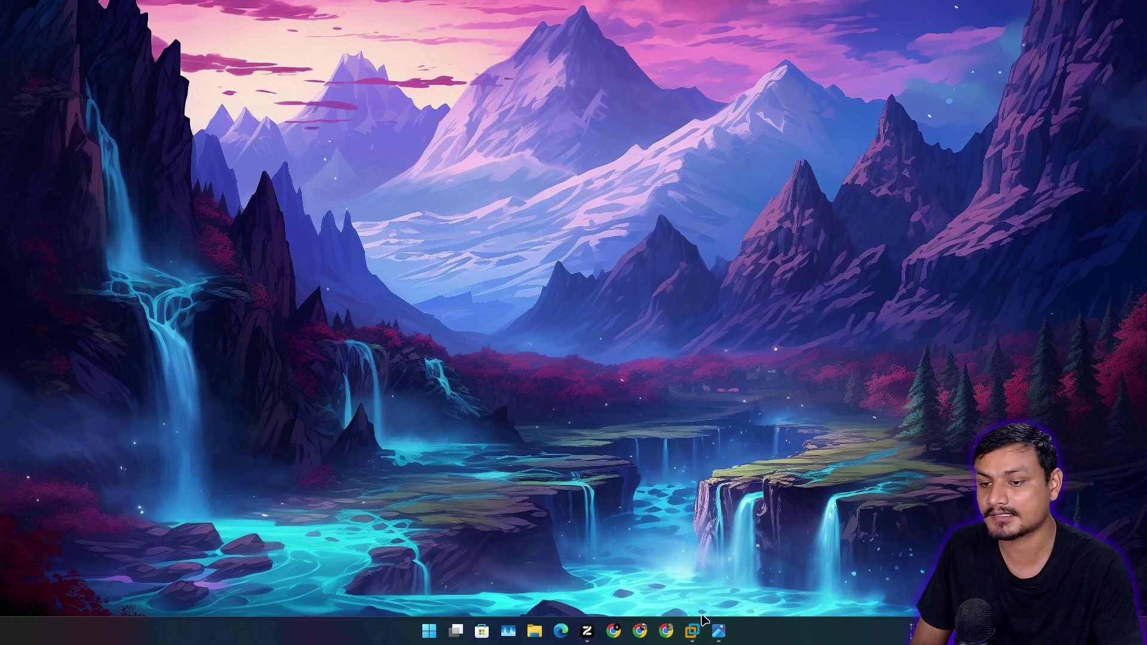
Step: View the Rufus screenshot in Photos, then bring up the Microsoft Learn answer files article in Zen
left_click(718, 631)
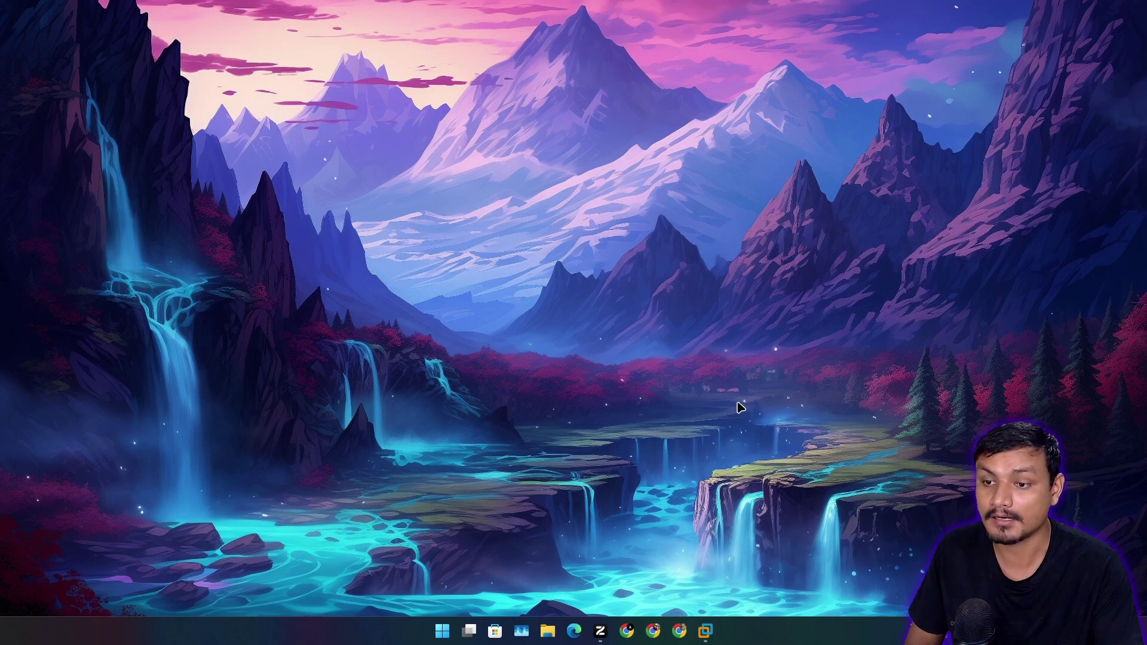
left_click(600, 630)
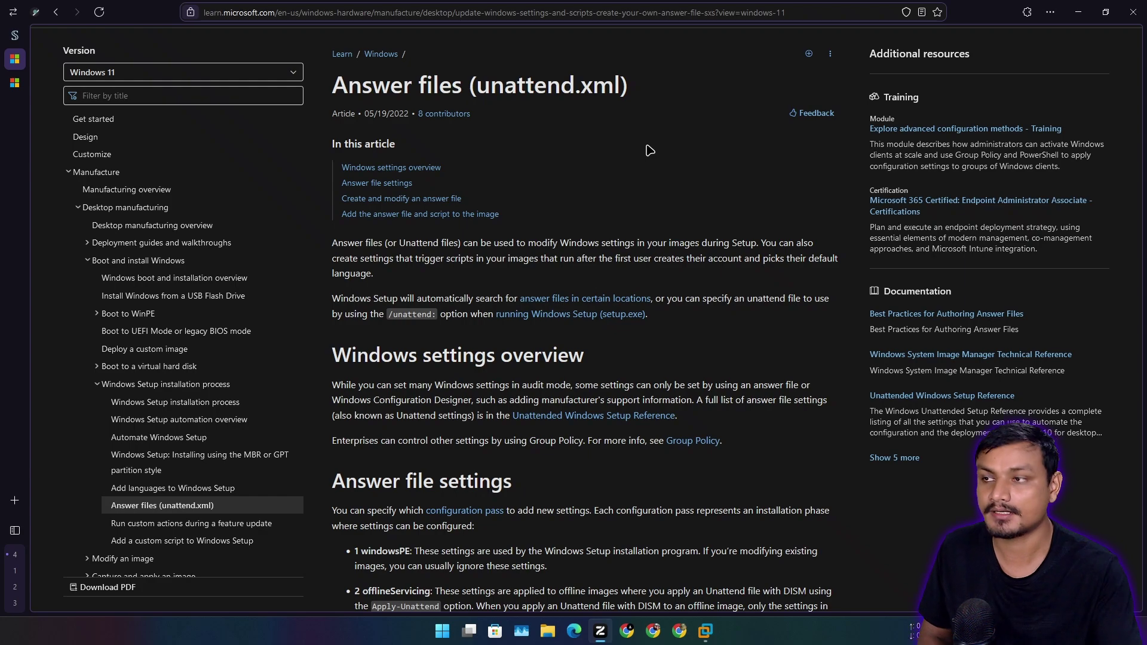
scroll(617, 335, "down", 10)
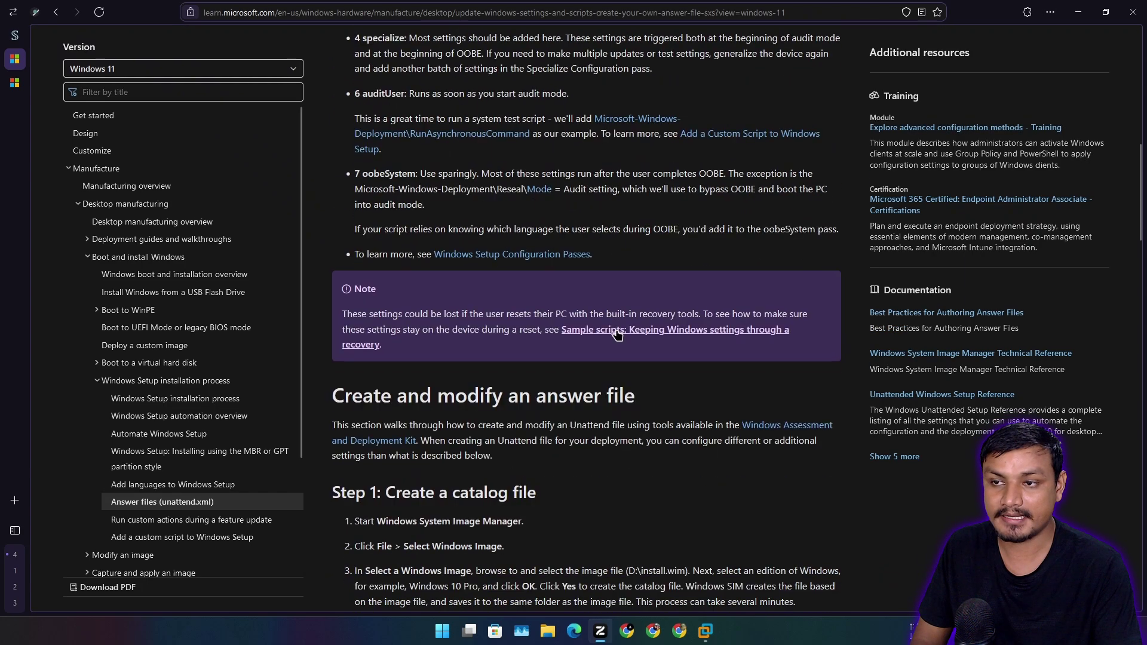
scroll(617, 335, "down", 7)
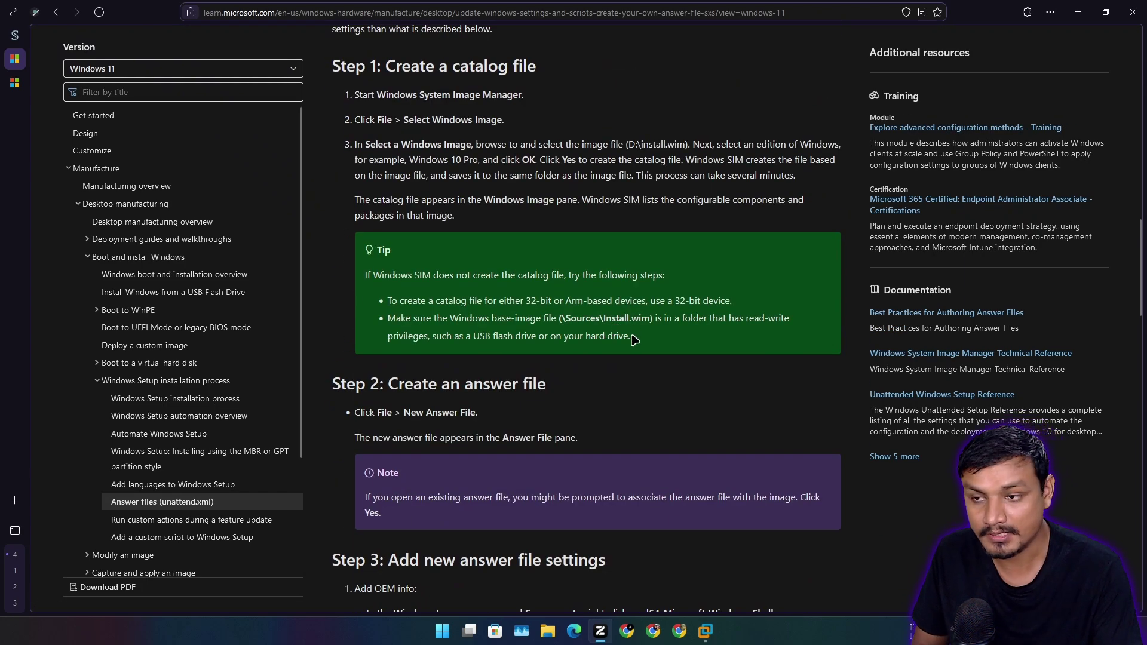
scroll(626, 361, "up", 10)
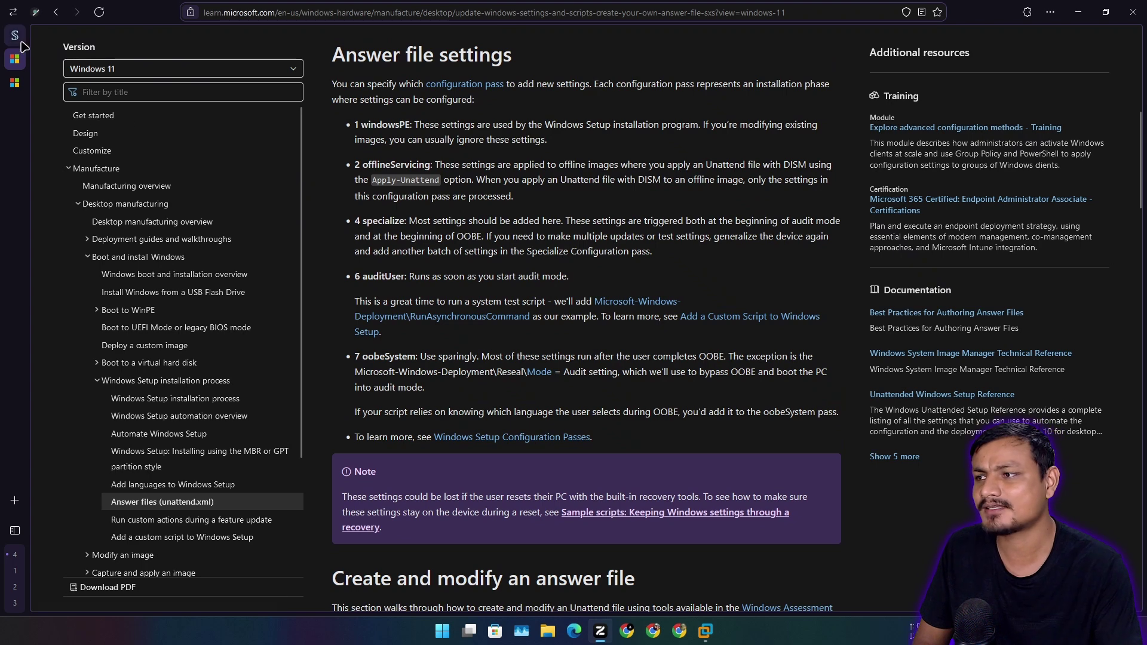
Step: Switch to the schneegans.de generator tab and review its language and architecture sections
left_click(21, 41)
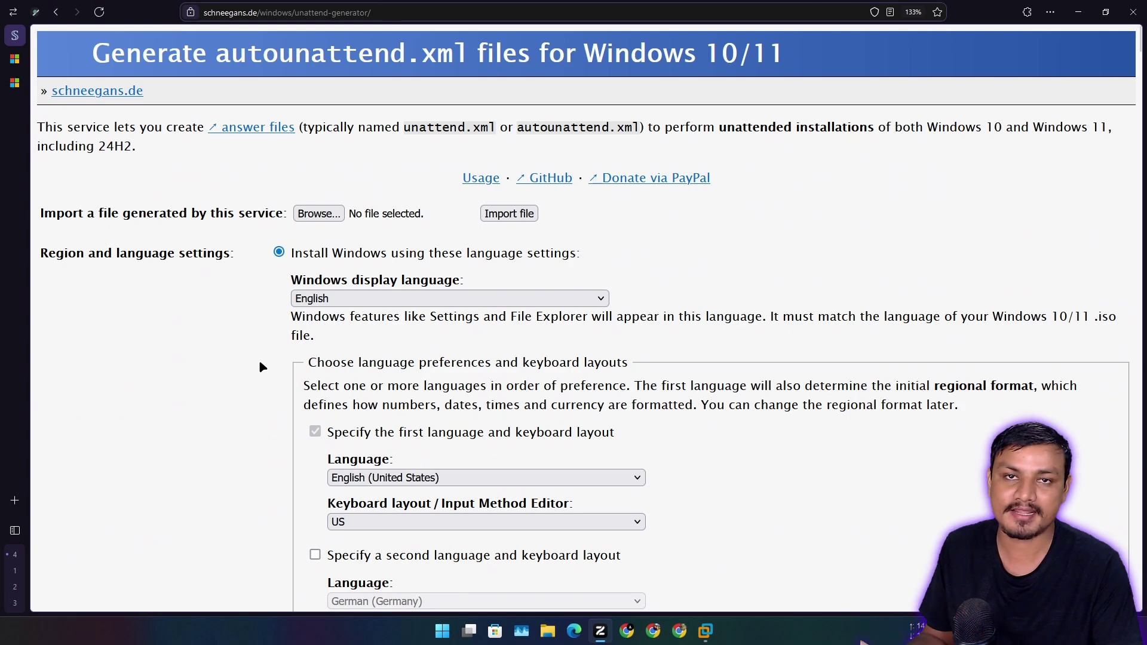
scroll(256, 359, "down", 15)
scroll(238, 358, "up", 15)
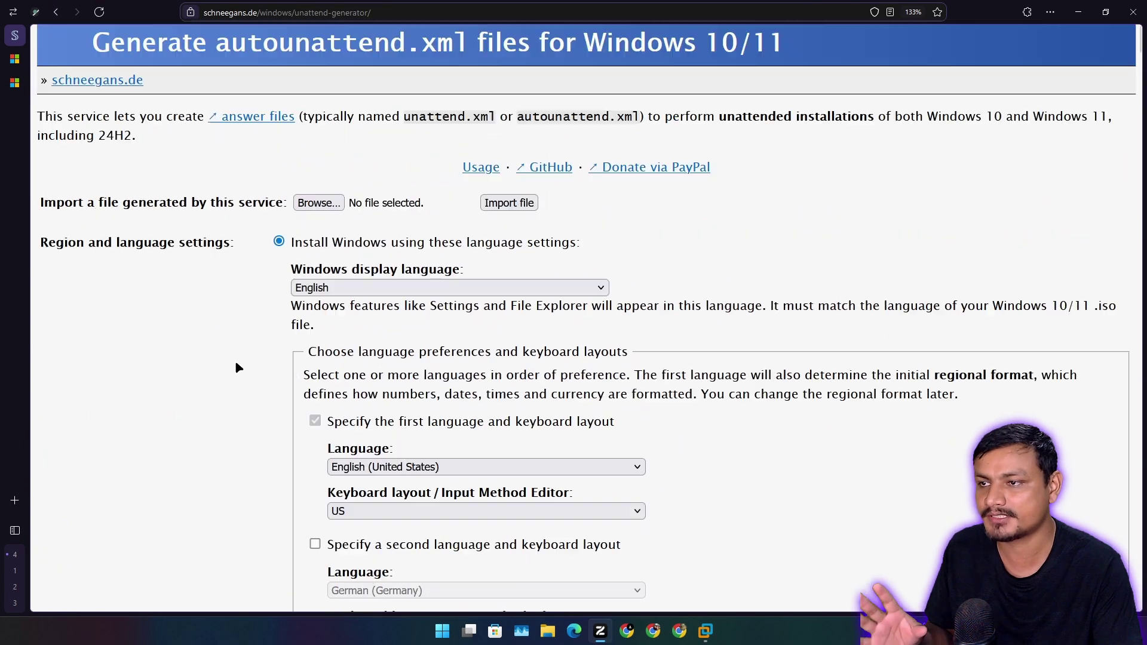
scroll(235, 360, "down", 1)
scroll(235, 360, "down", 3)
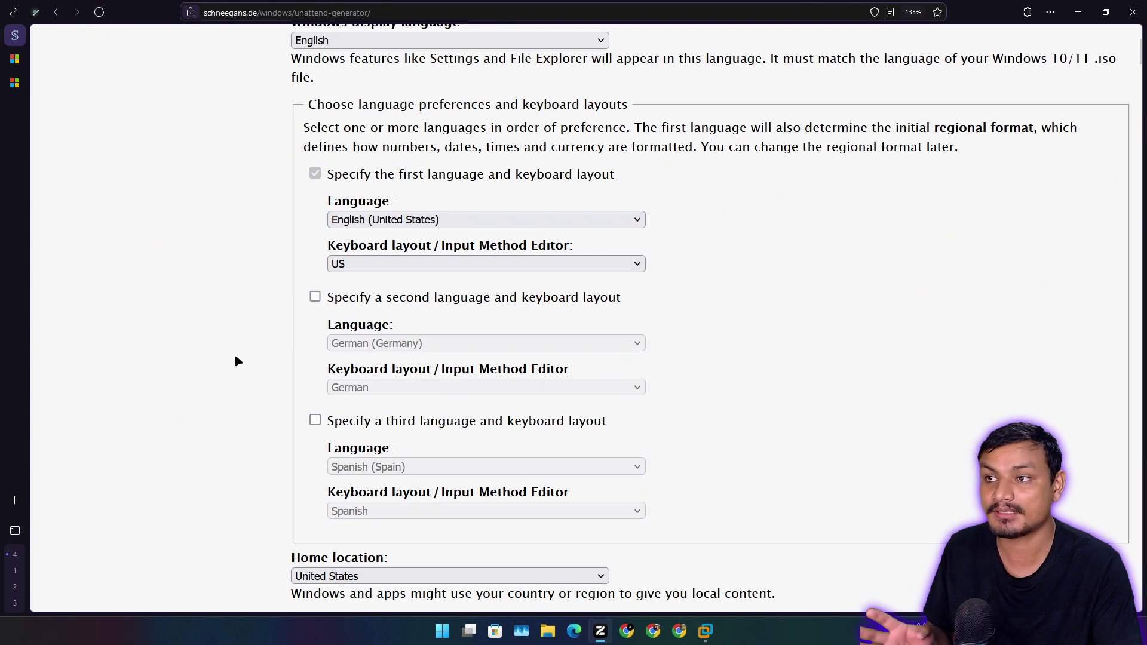
scroll(236, 359, "down", 4)
scroll(235, 360, "up", 8)
scroll(235, 360, "down", 7)
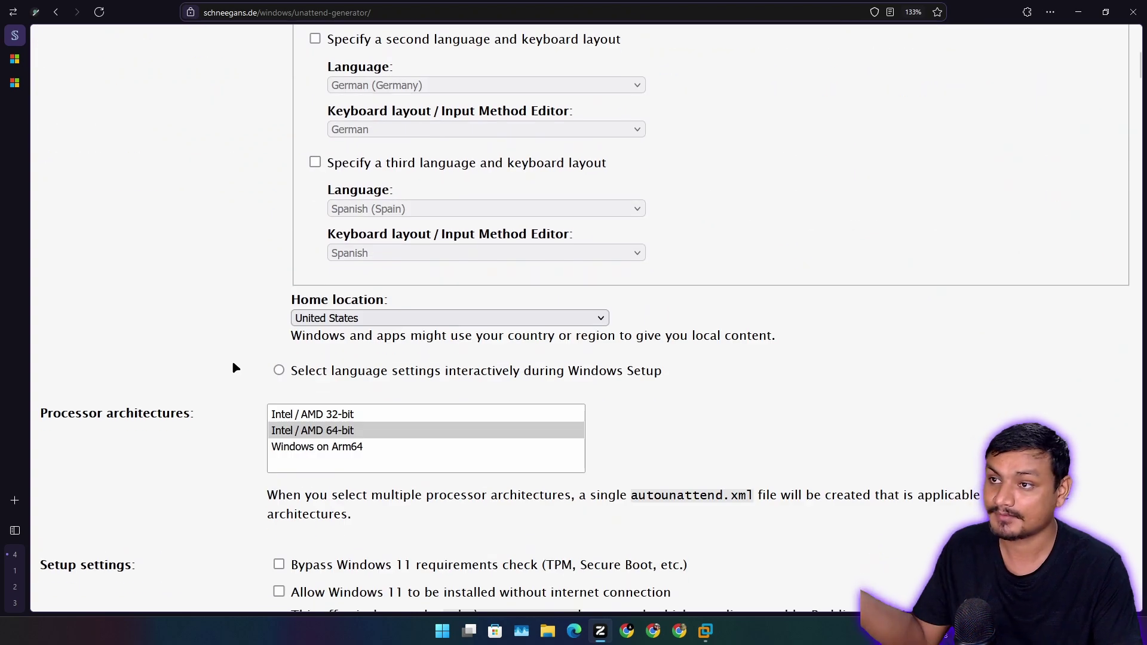
scroll(235, 367, "up", 7)
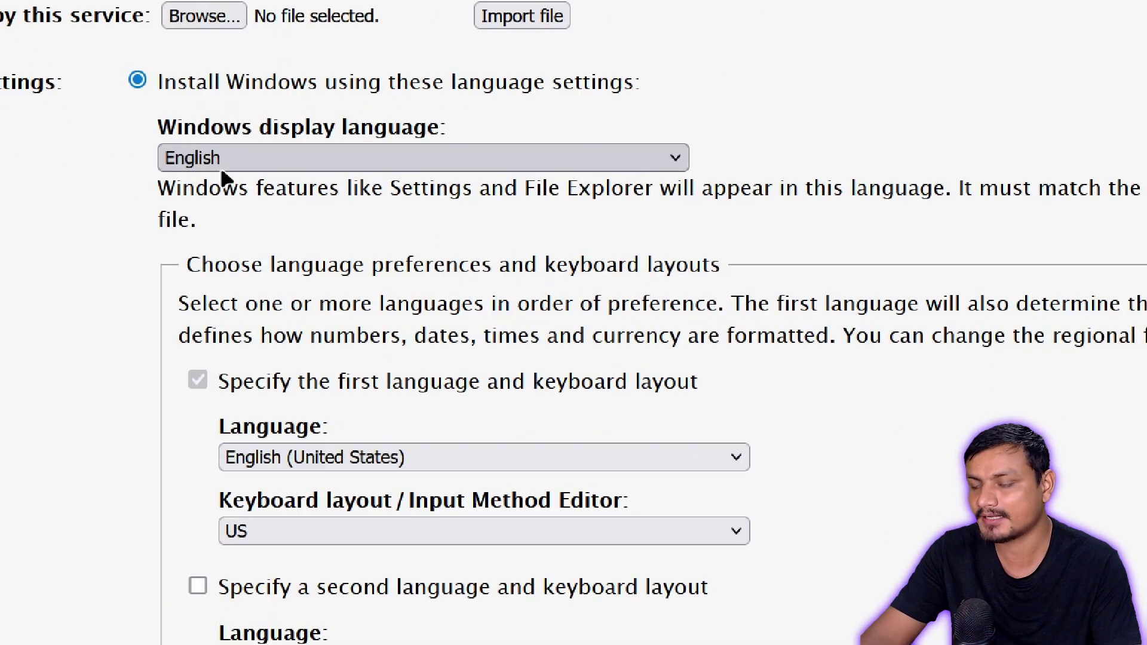
left_click(330, 215)
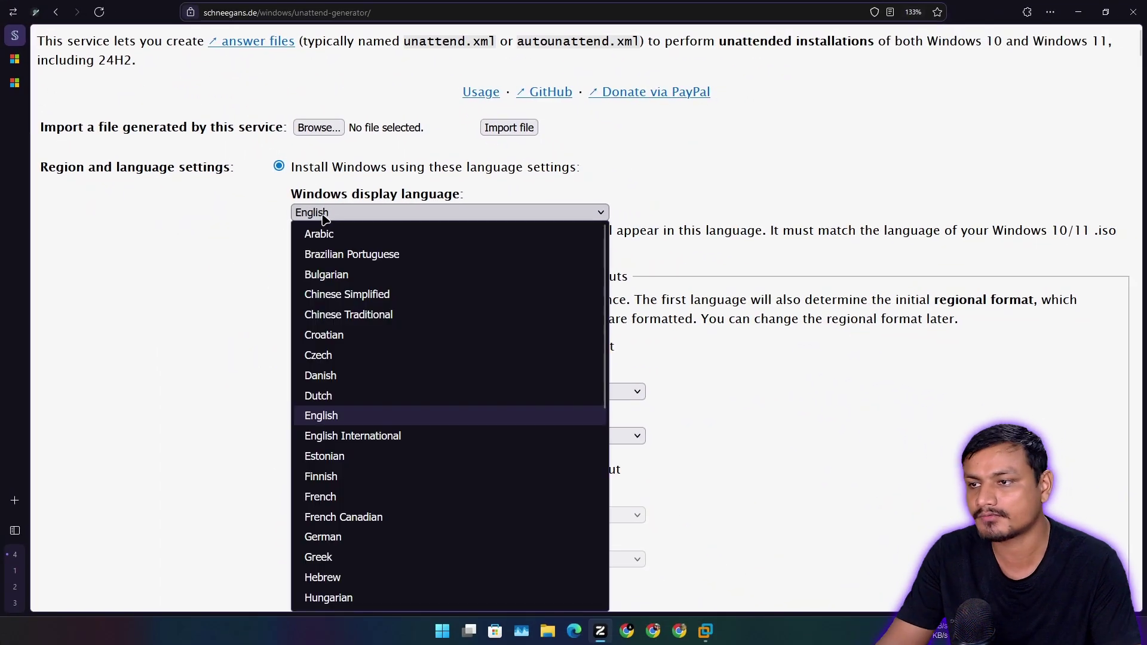
left_click(251, 230)
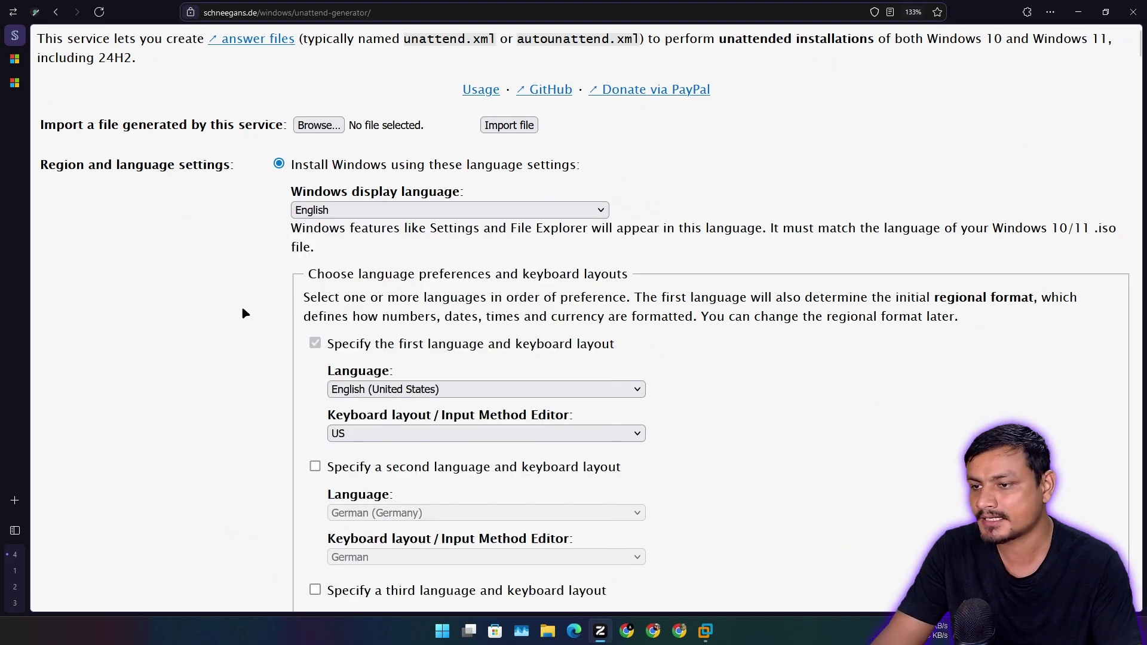
scroll(242, 308, "down", 4)
scroll(242, 295, "up", 4)
scroll(242, 295, "down", 9)
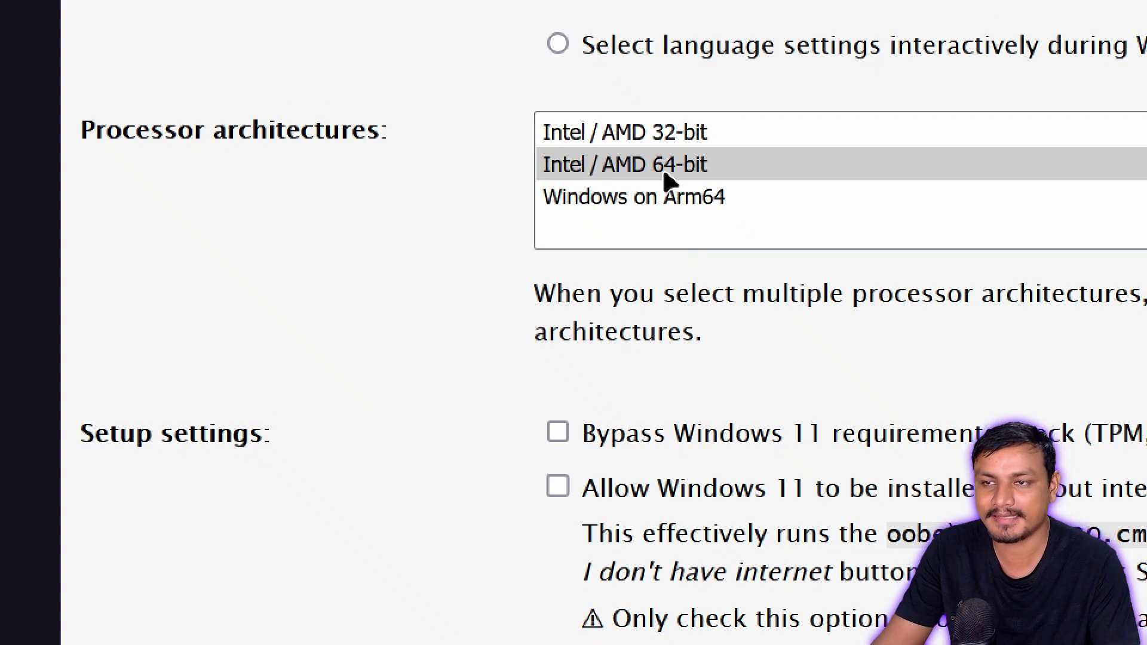
Step: Tick Bypass Windows 11 requirements check and Allow setup without internet connection
scroll(724, 215, "down", 3)
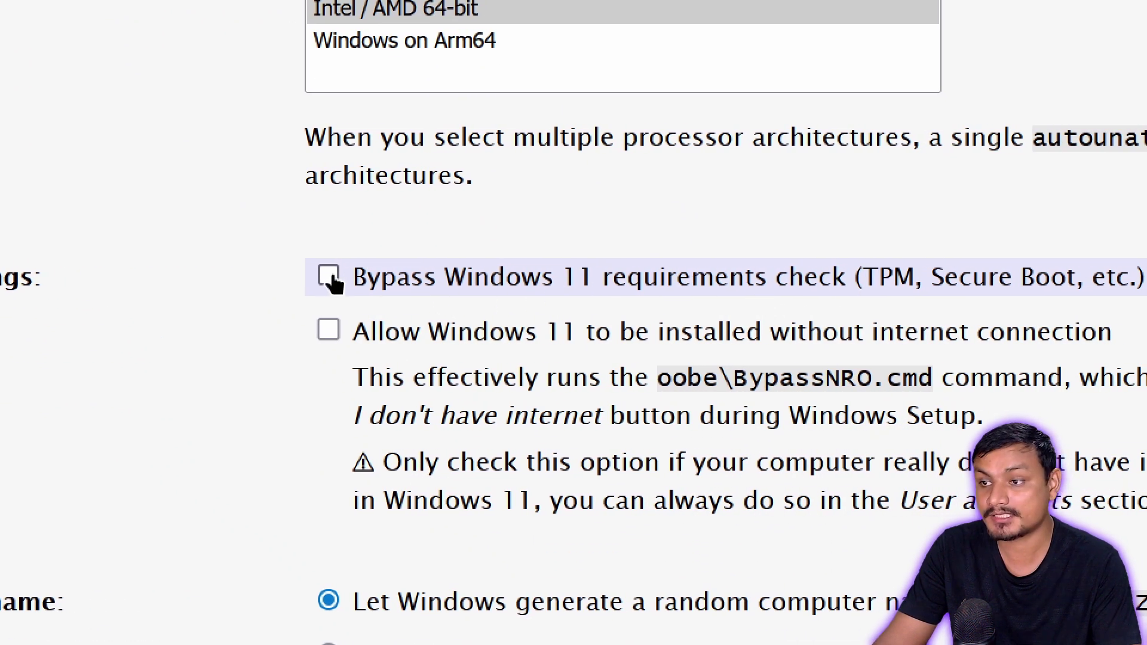
left_click(342, 278)
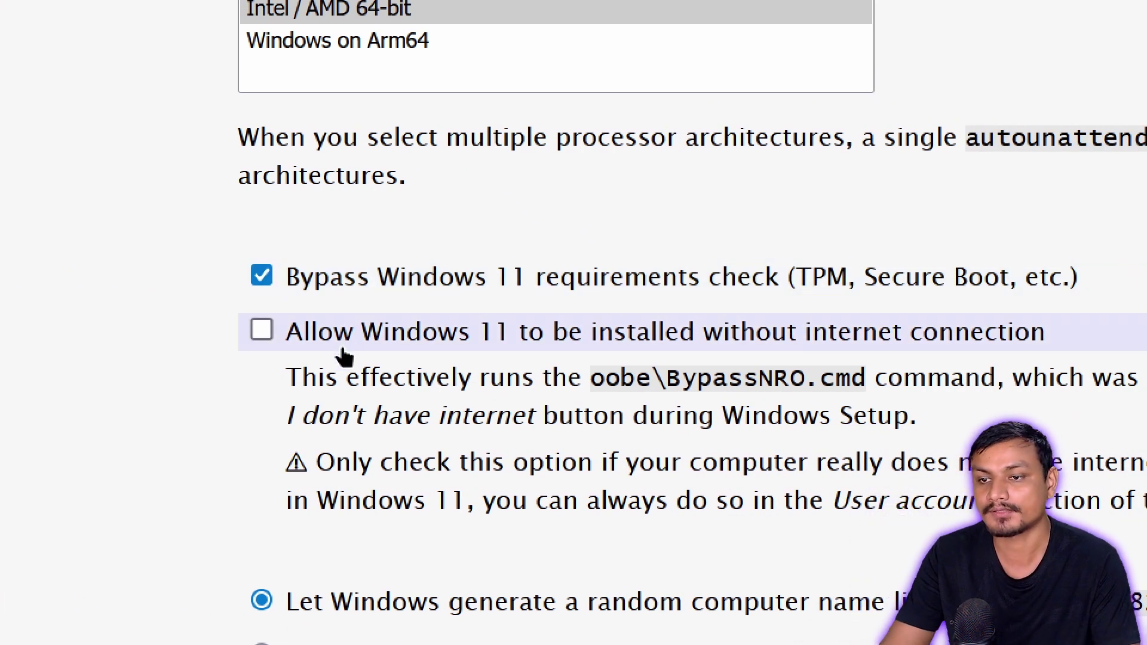
left_click(287, 330)
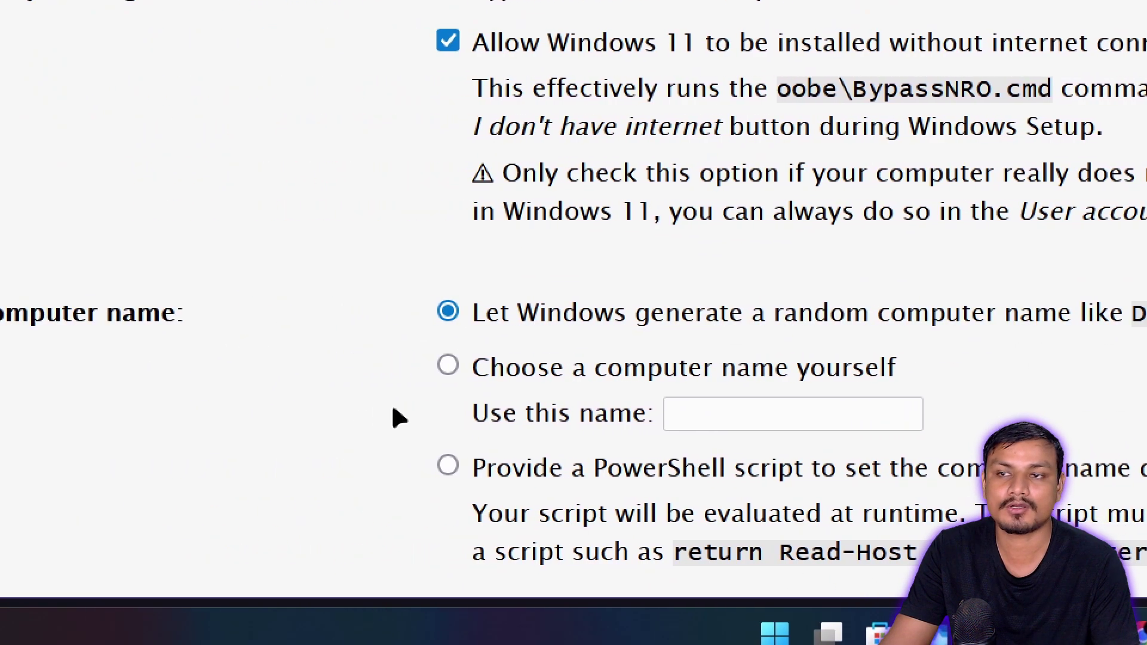
Step: Choose to set the computer name yourself and enter 'KB PC'
scroll(384, 387, "down", 5)
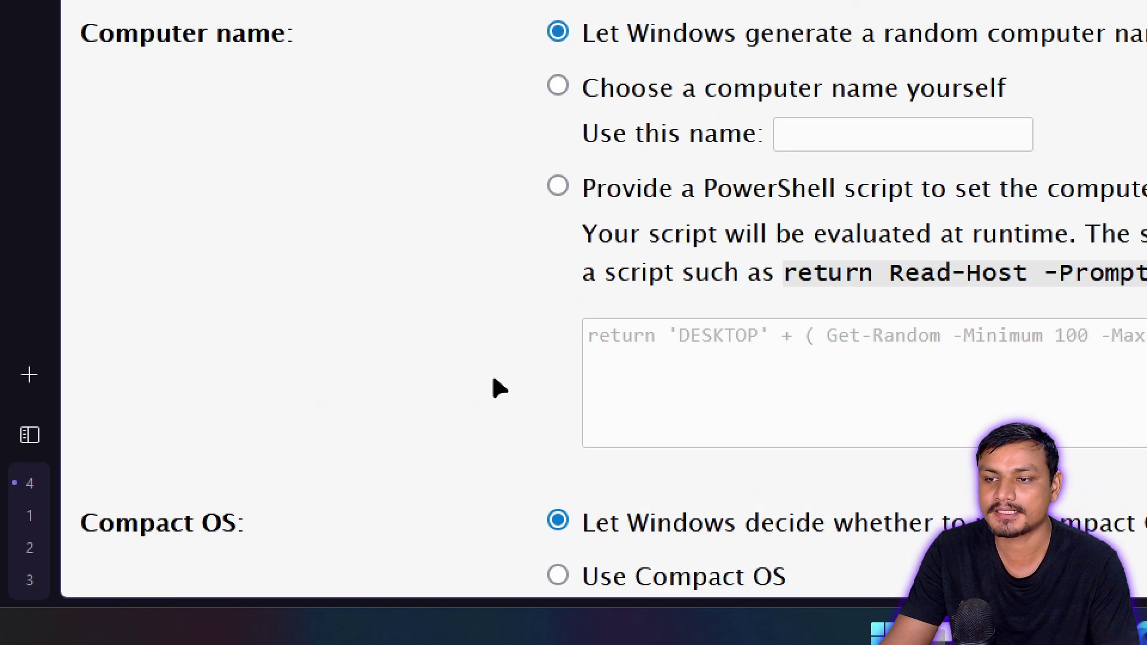
scroll(412, 387, "up", 4)
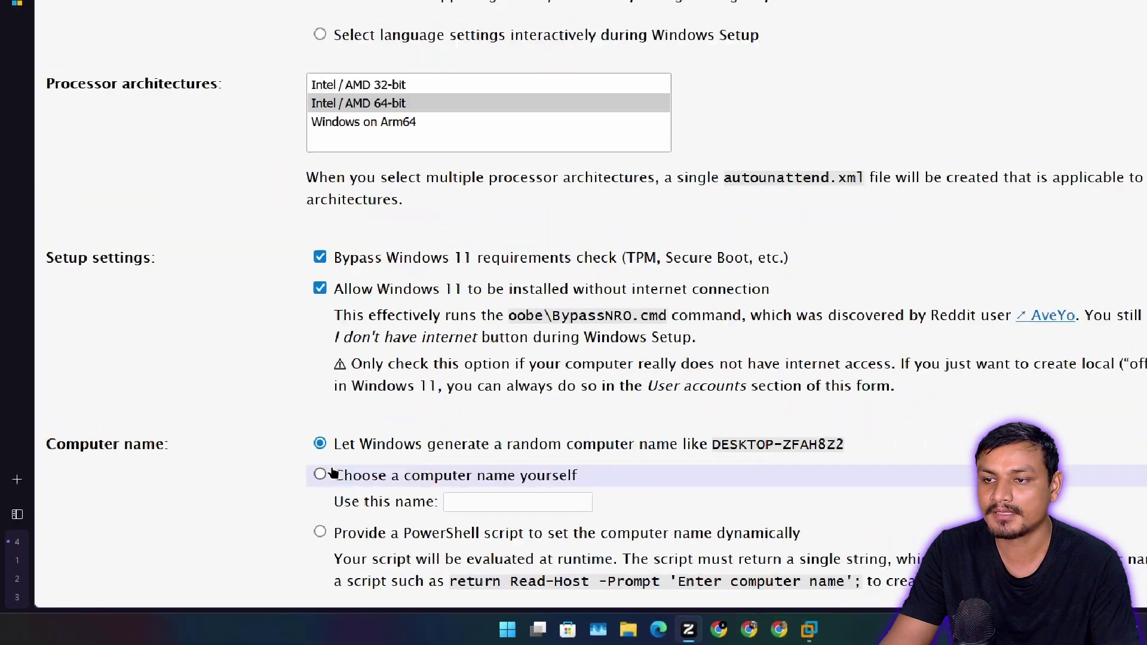
scroll(335, 466, "down", 1)
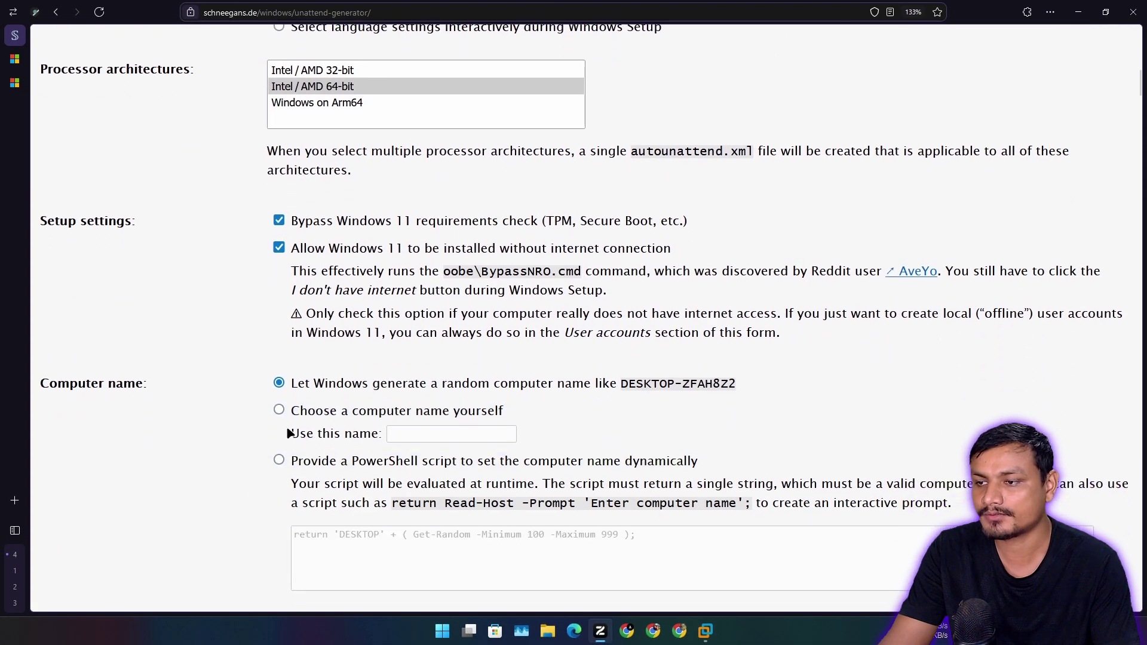
left_click(319, 475)
left_click(466, 502)
left_click(408, 438)
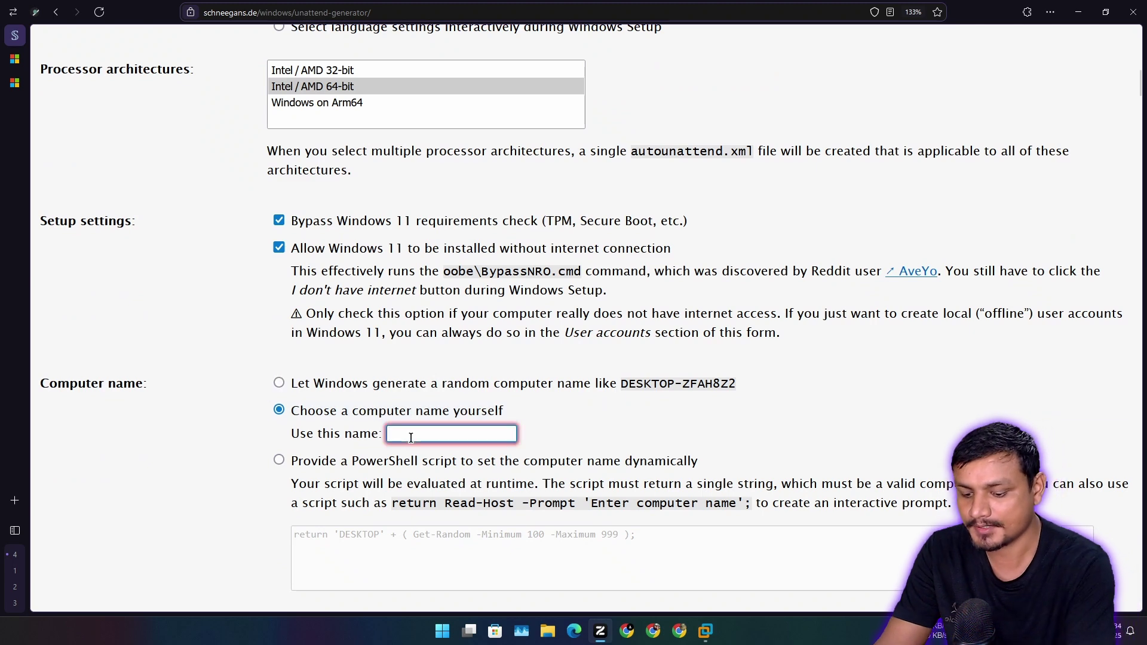
type("KB PC")
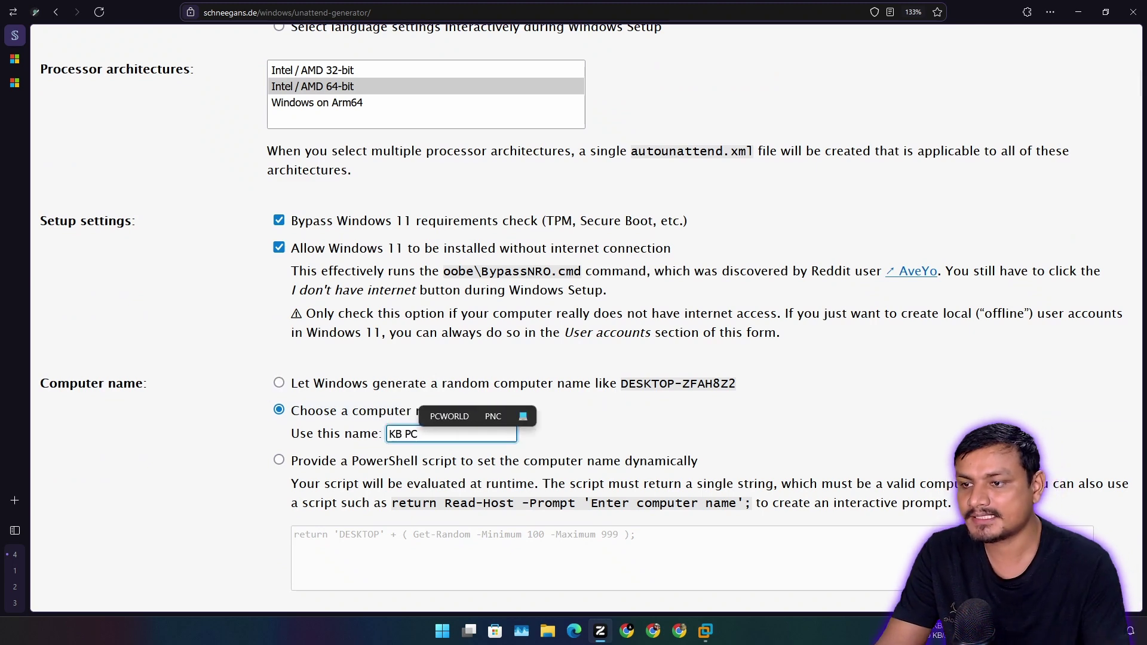
left_click(192, 425)
scroll(197, 407, "down", 3)
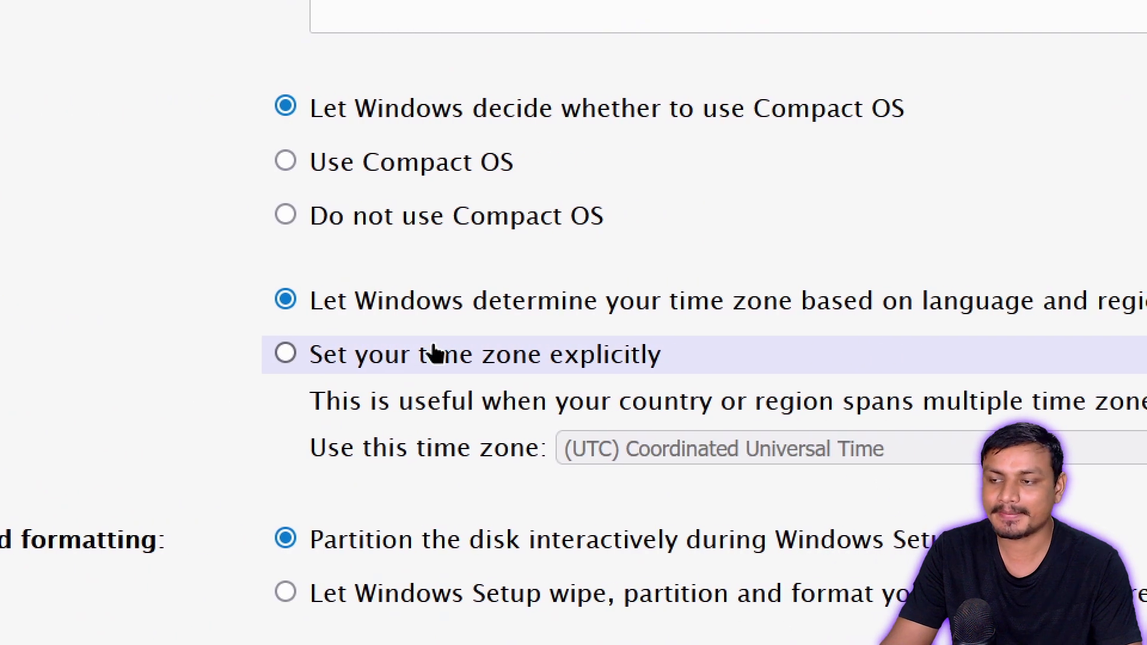
scroll(256, 496, "down", 3)
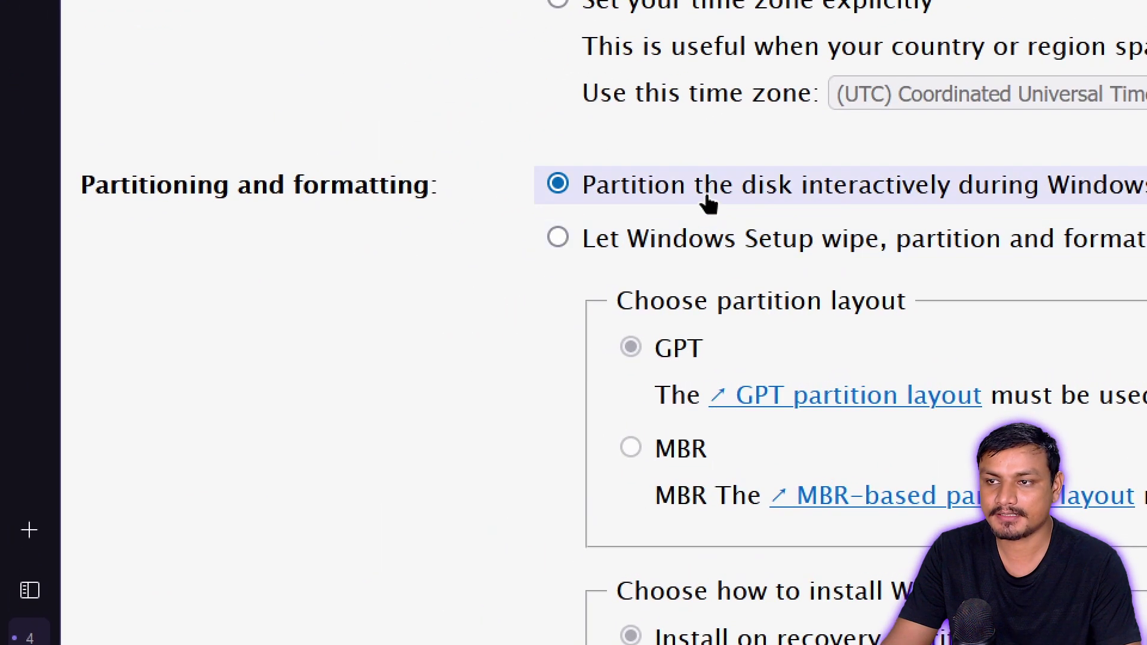
scroll(681, 257, "down", 2)
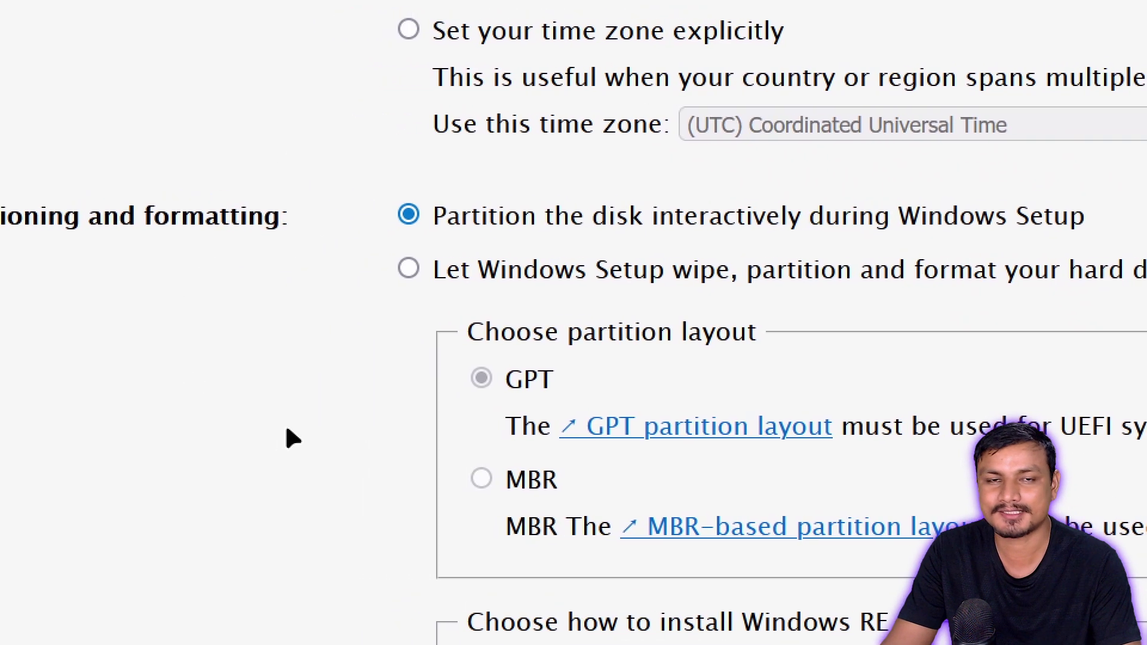
scroll(281, 358, "down", 3)
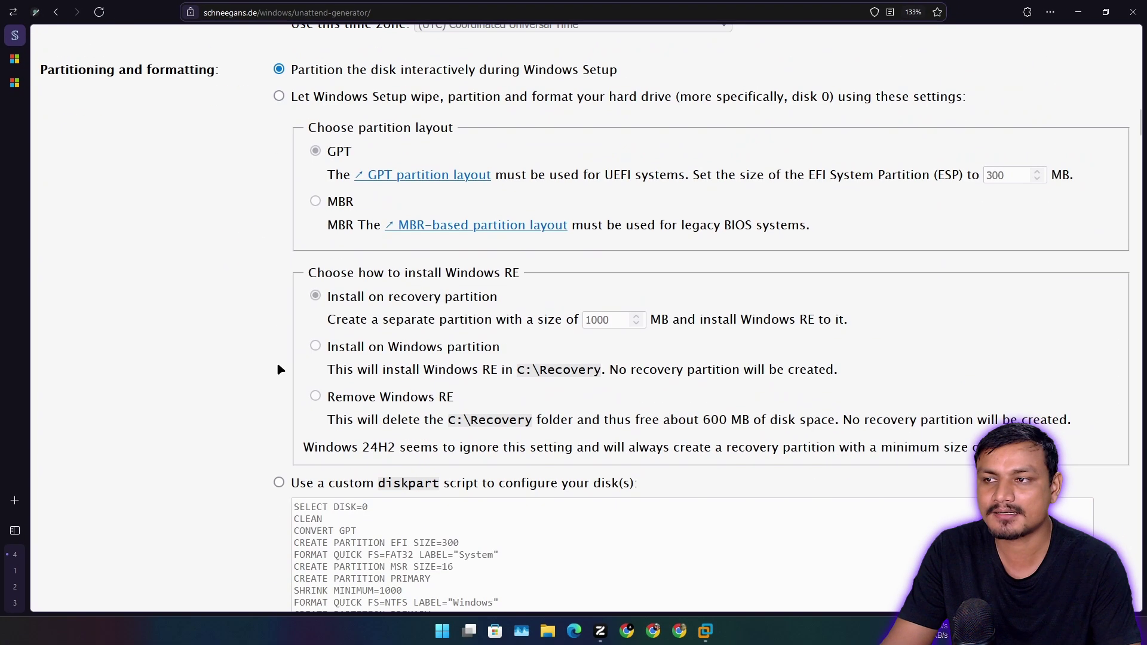
scroll(277, 365, "down", 10)
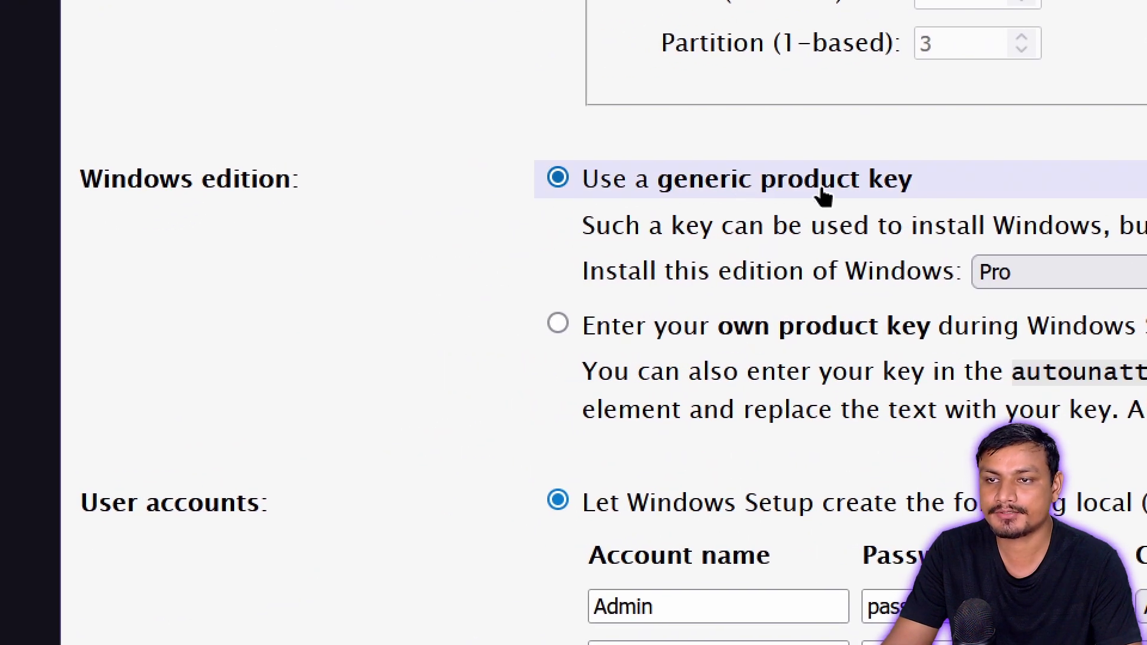
Step: Keep Pro as the edition and replace the Admin account name with a custom administrator name
left_click(1061, 280)
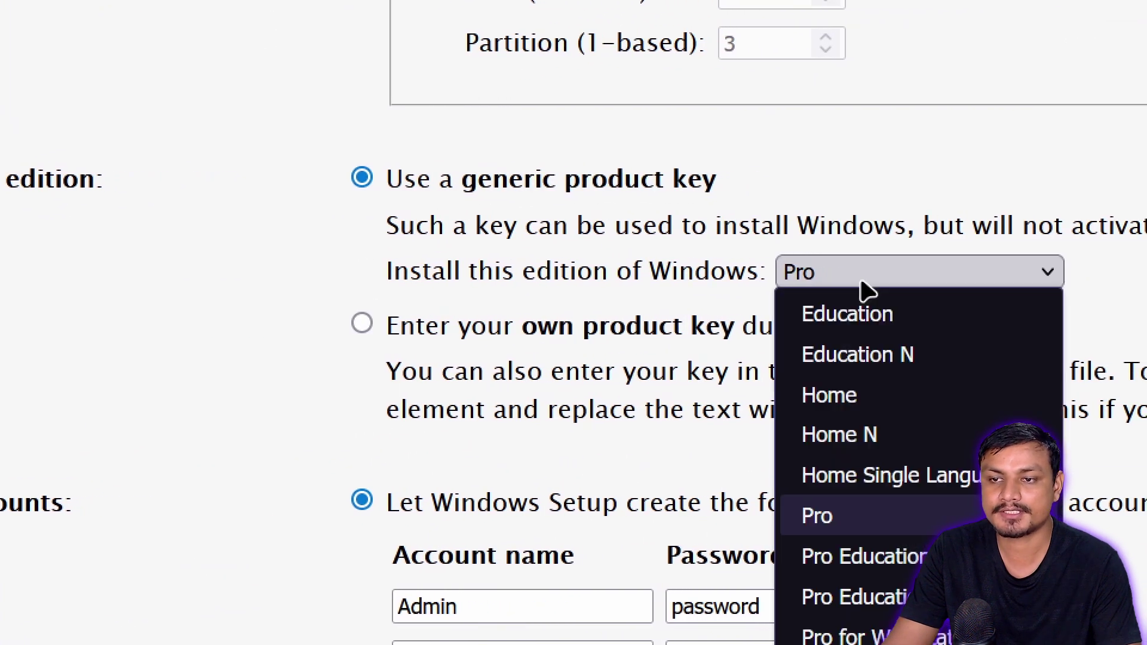
left_click(862, 284)
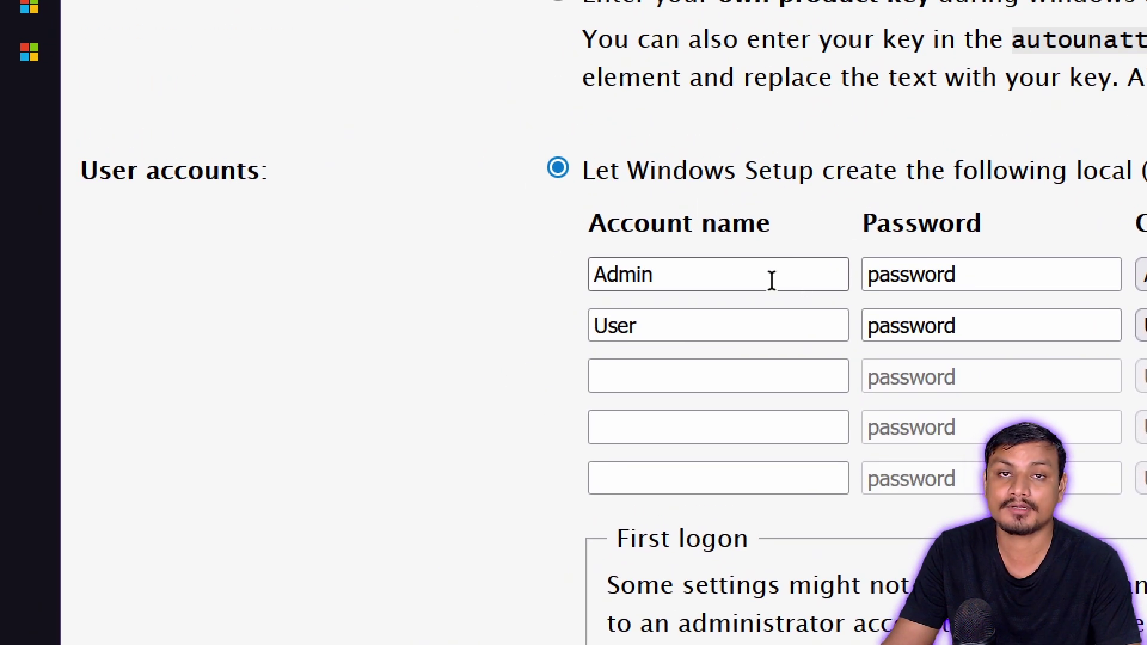
double_click(772, 281)
key("BackSpace")
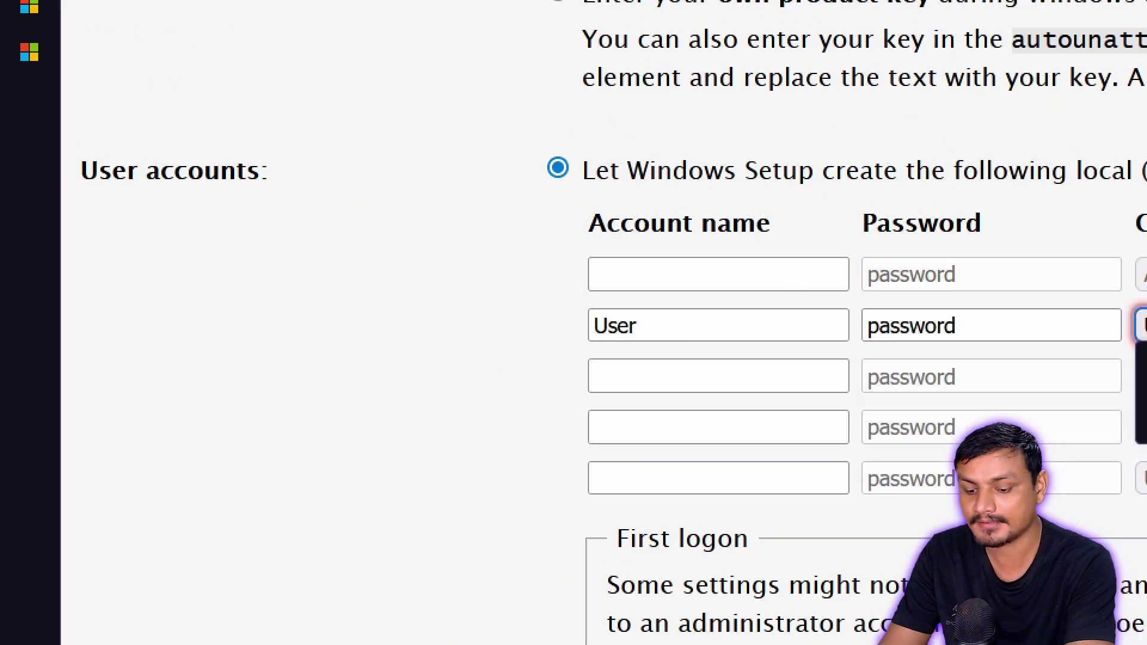
left_click(691, 274)
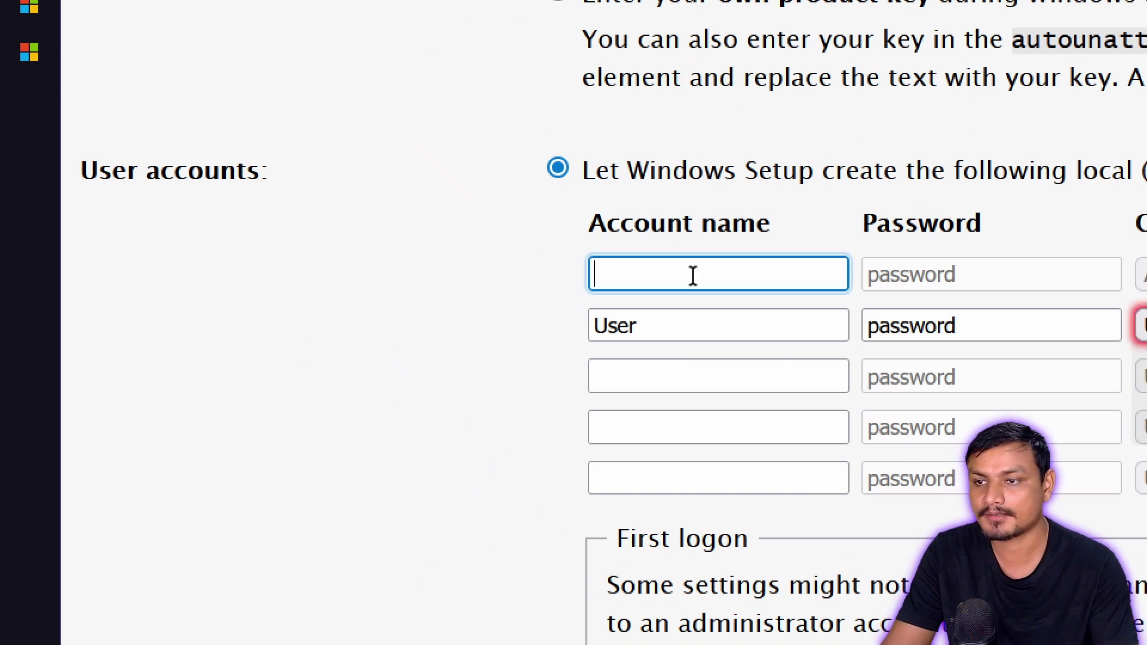
type("KB")
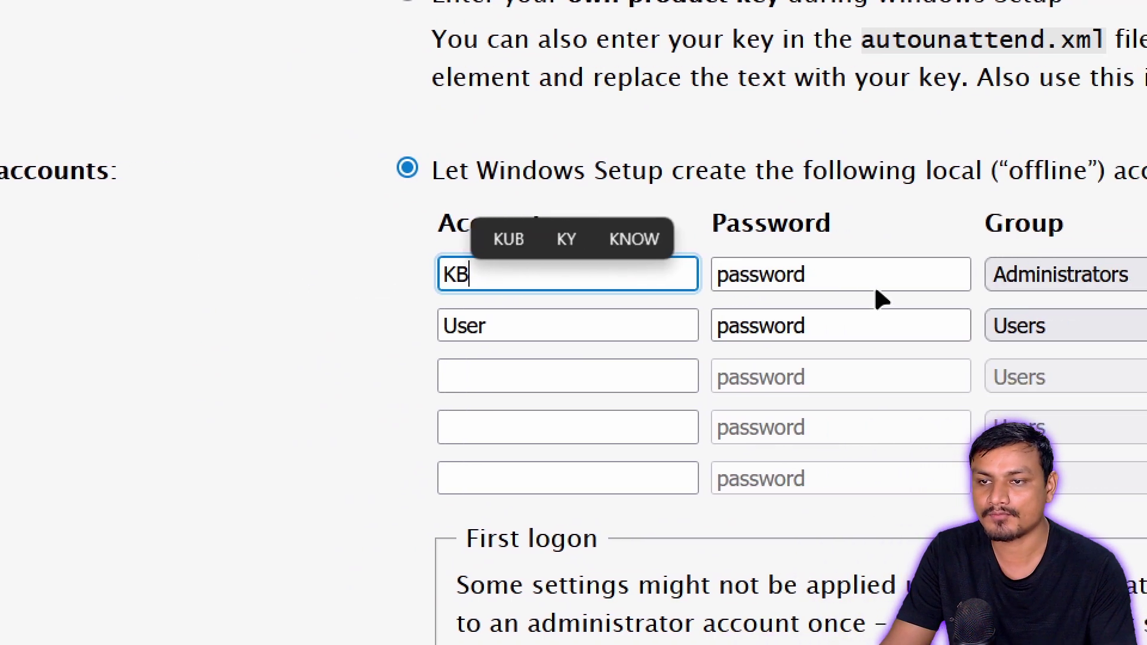
Step: Enter the administrator's password and delete the second account's User name
left_click(970, 274)
key("BackSpace")
key("BackSpace")
key("BackSpace")
key("BackSpace")
key("BackSpace")
key("BackSpace")
key("BackSpace")
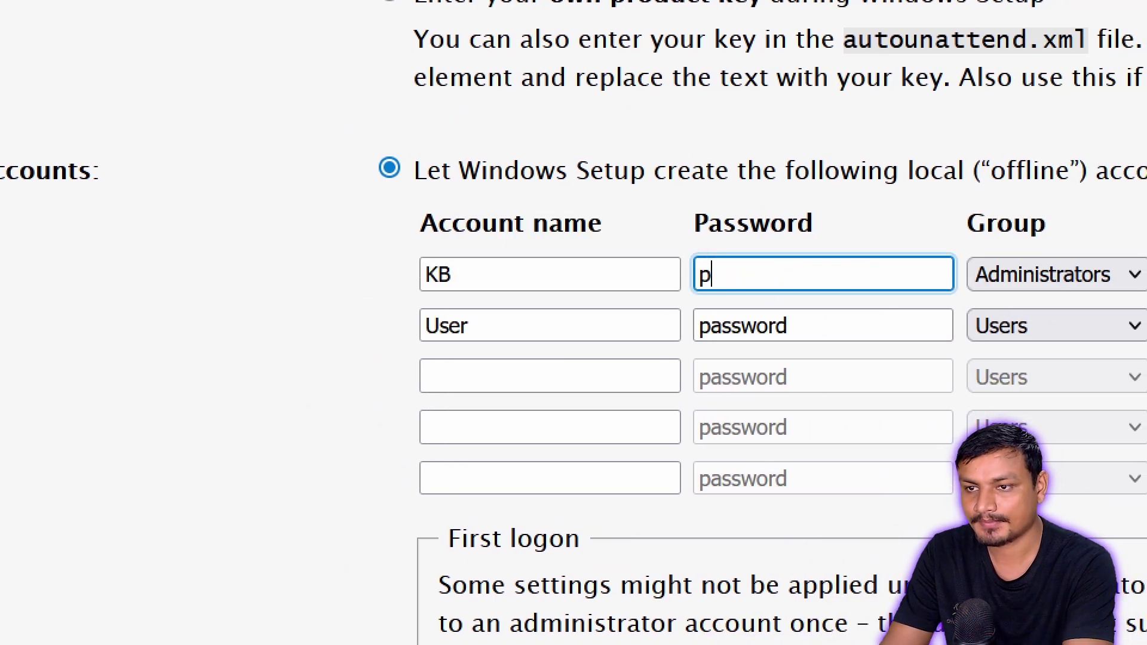
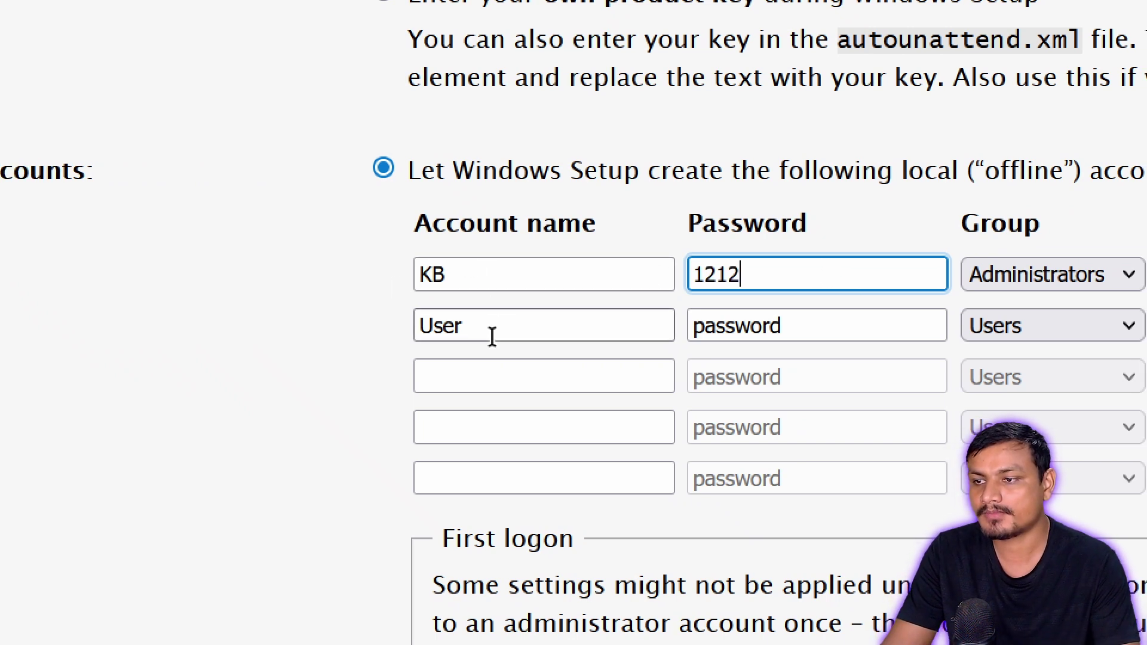
left_click(501, 328)
key("ctrl+a")
key("BackSpace")
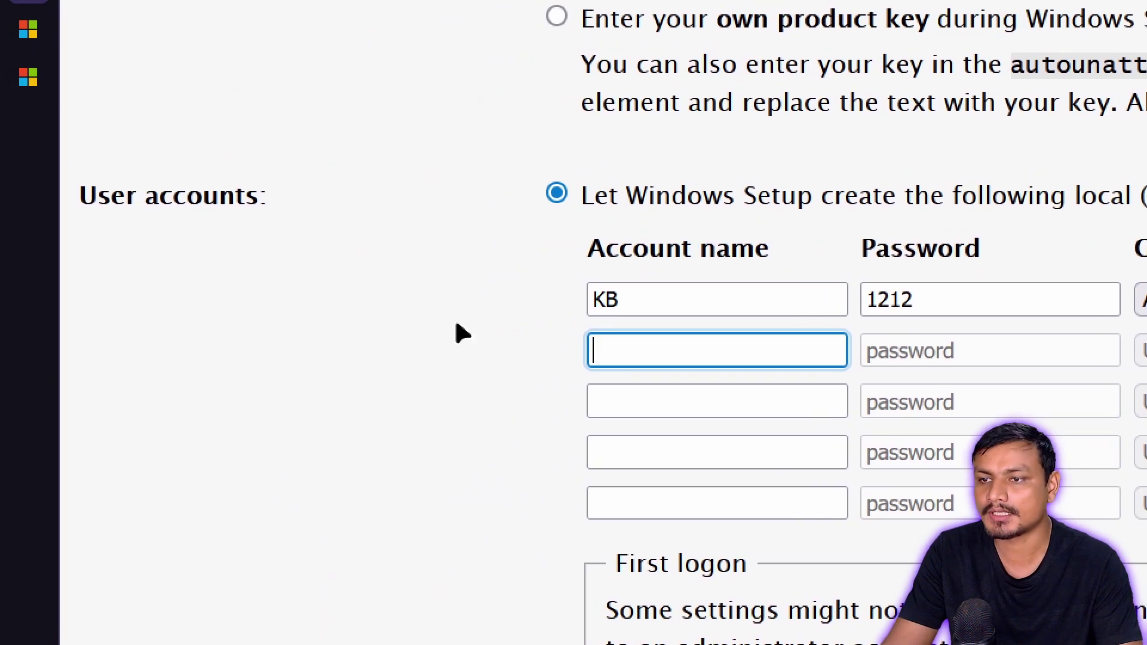
scroll(538, 379, "down", 2)
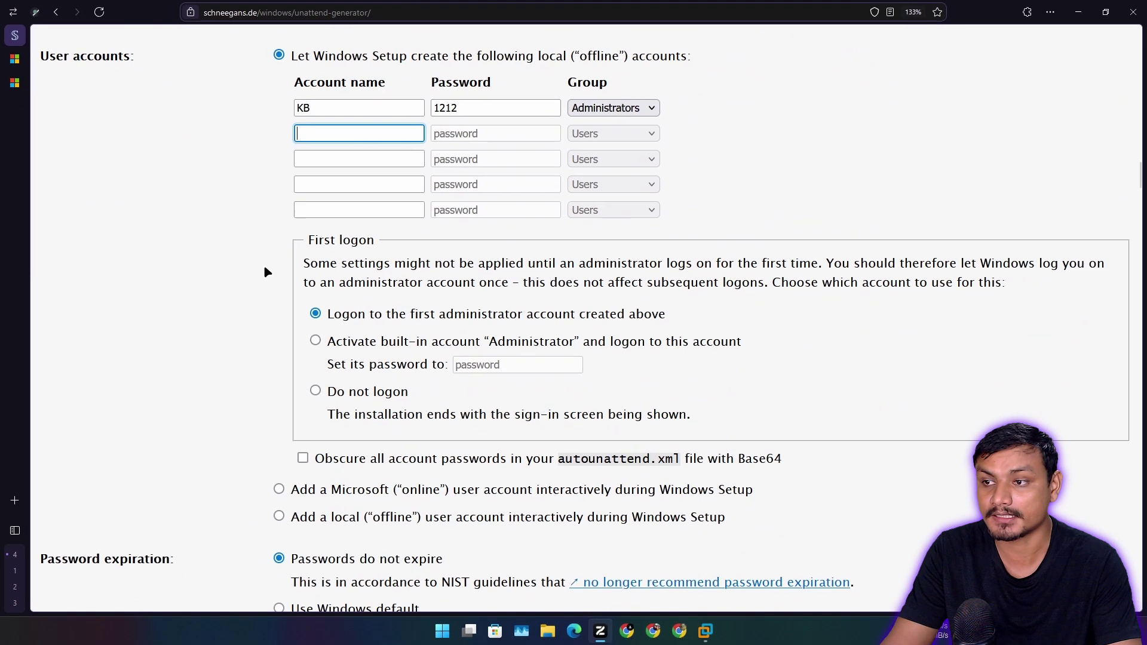
scroll(233, 277, "down", 4)
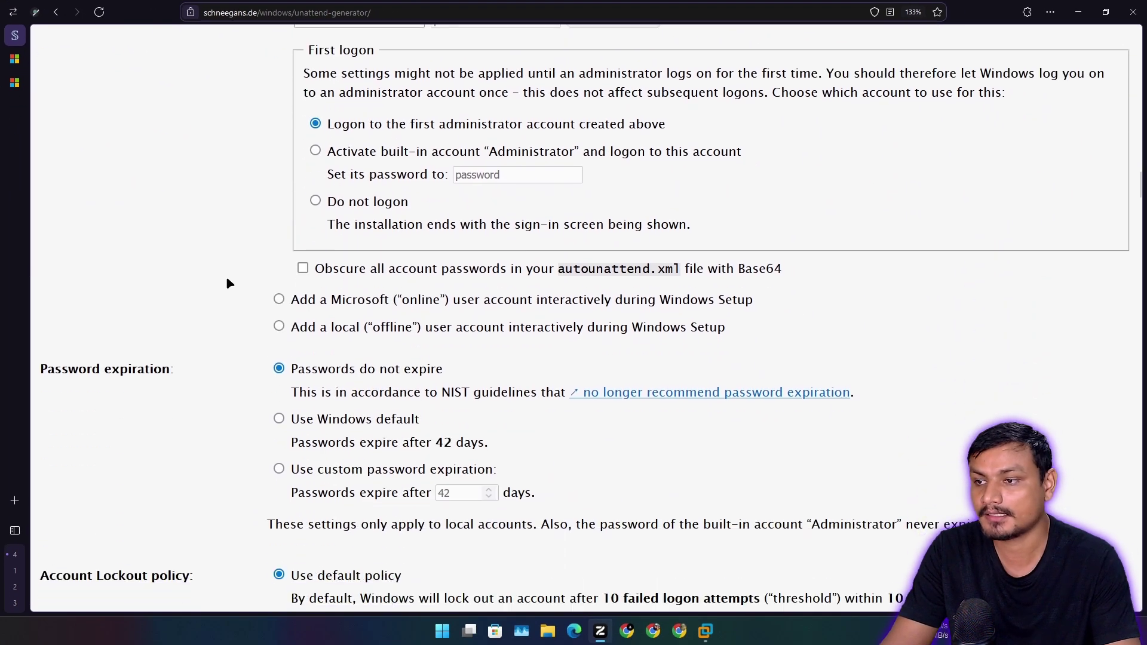
scroll(65, 321, "down", 4)
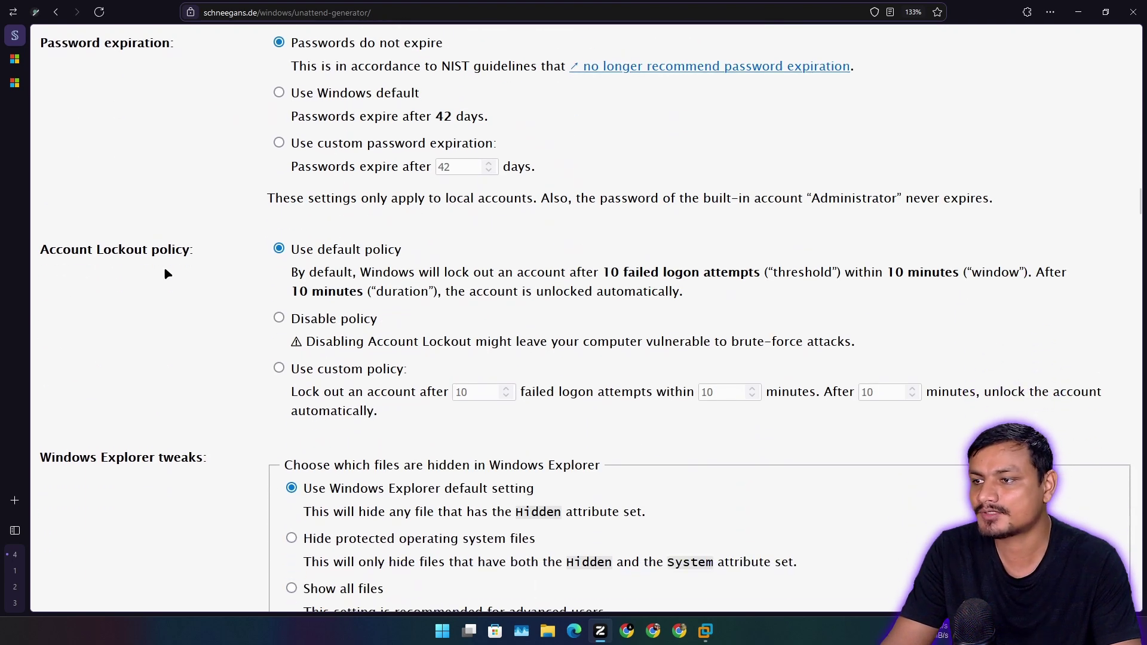
scroll(83, 311, "down", 3)
scroll(101, 253, "down", 1)
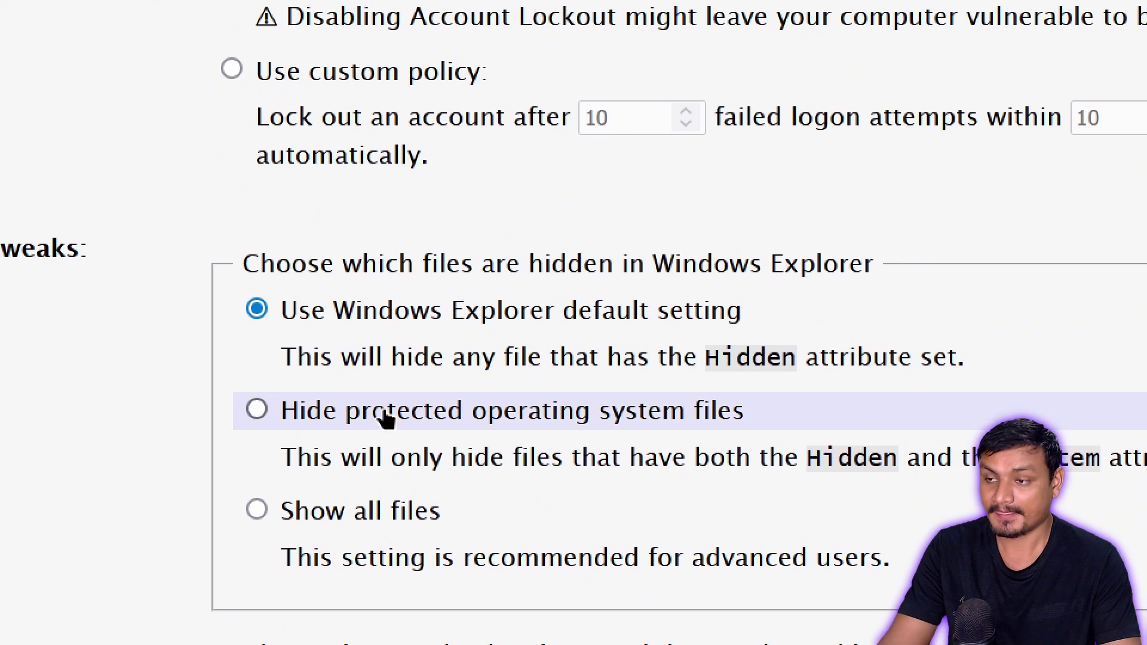
scroll(378, 328, "down", 2)
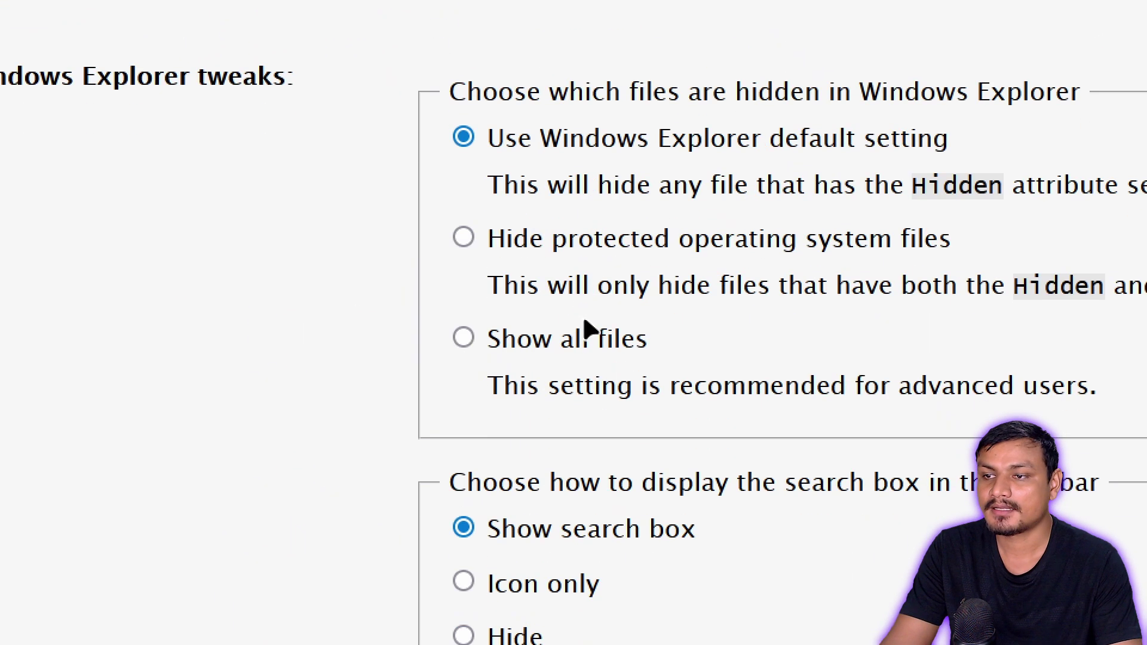
scroll(385, 322, "up", 2)
scroll(593, 322, "down", 2)
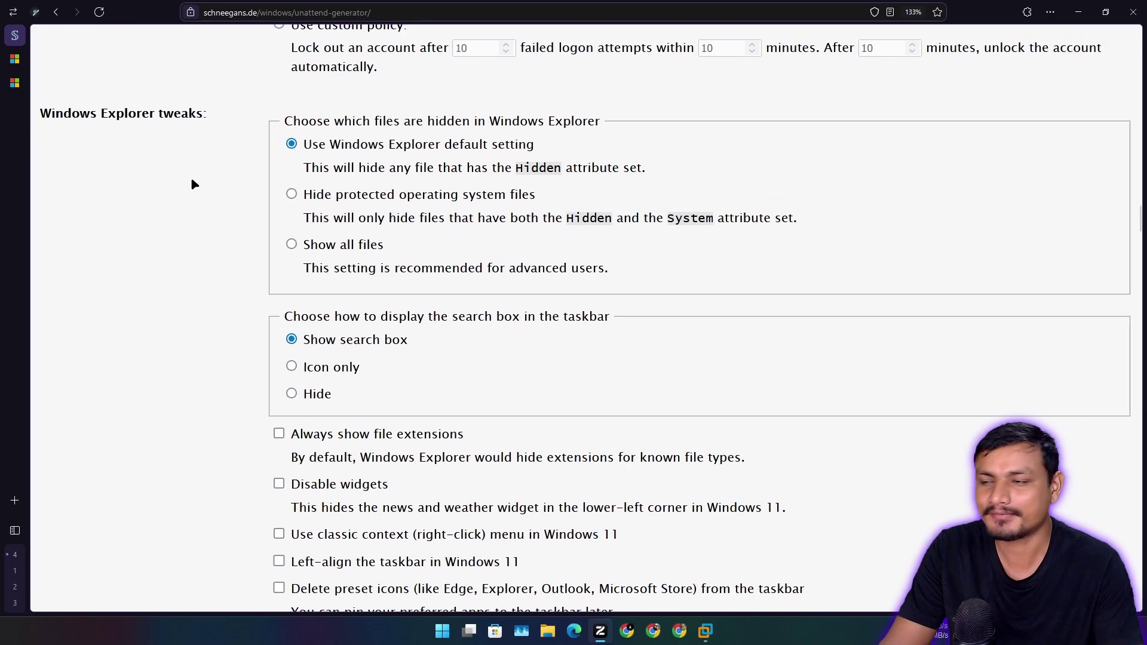
Step: Set the taskbar search box to Hide, tick Disable widgets, and enable the classic context menu
scroll(220, 269, "down", 2)
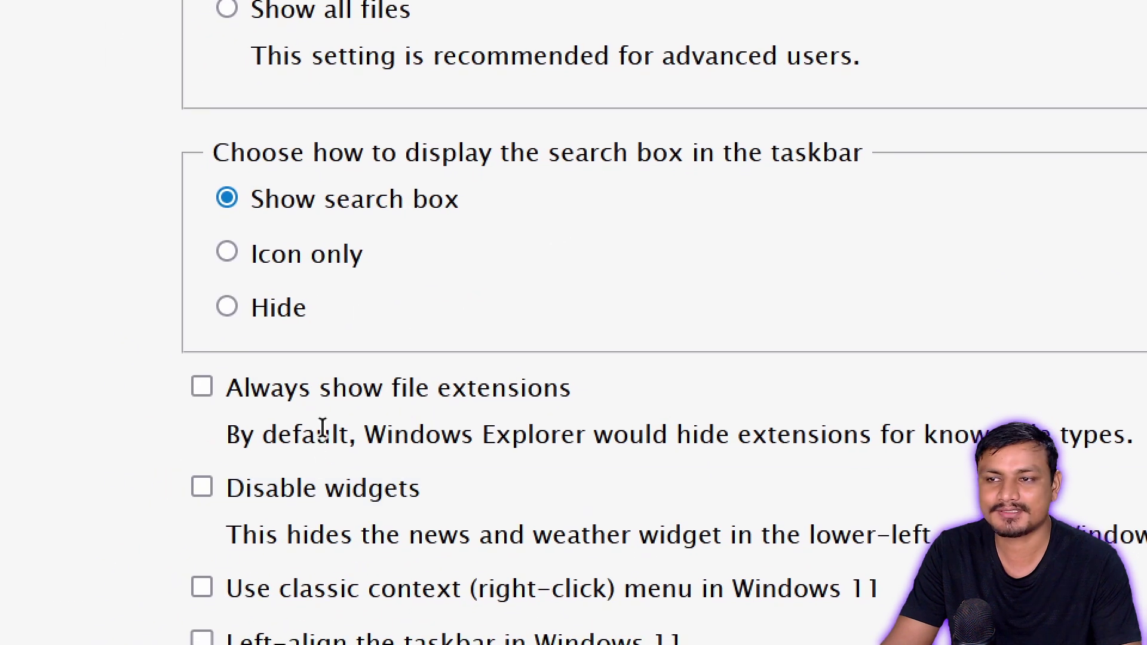
scroll(322, 419, "down", 2)
scroll(322, 256, "up", 5)
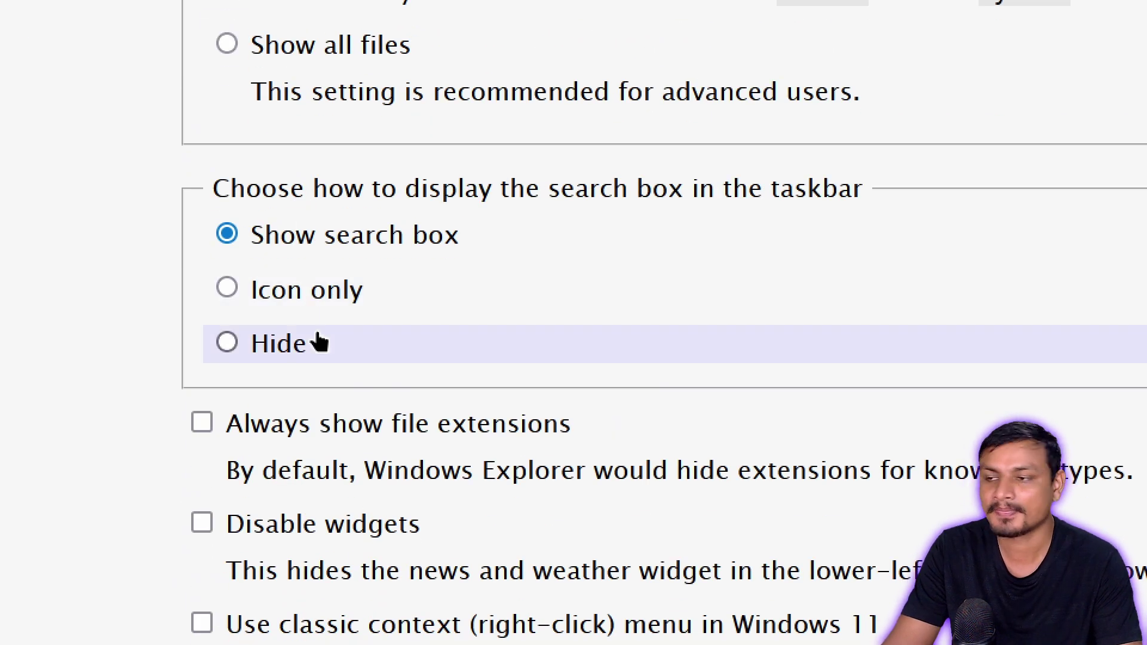
scroll(332, 328, "down", 3)
left_click(321, 343)
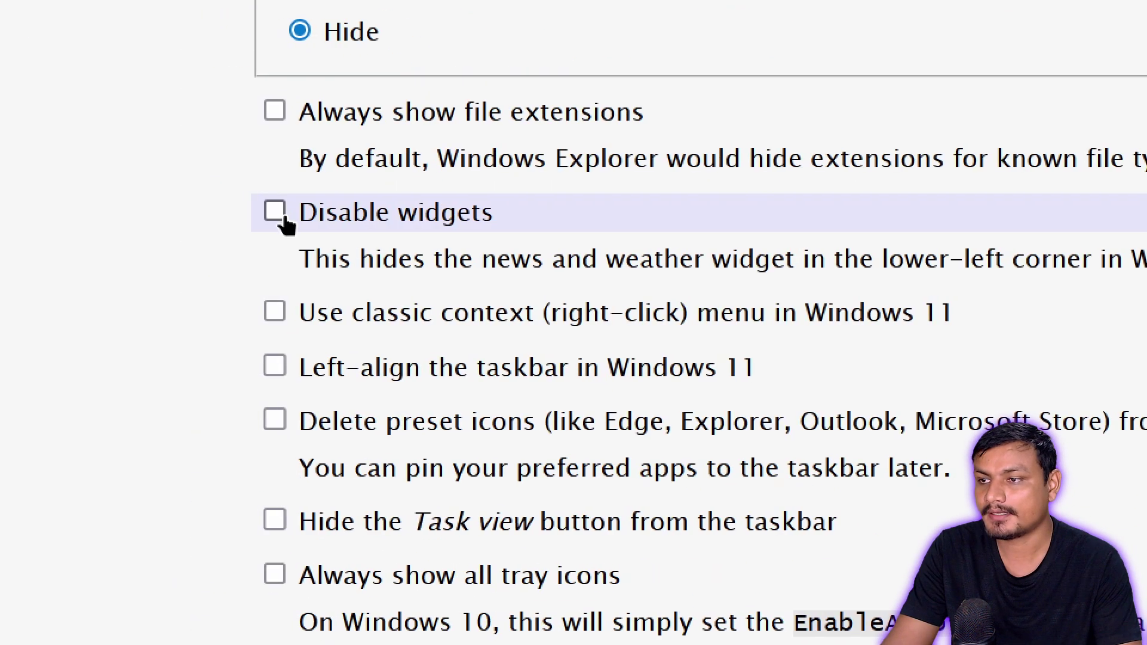
left_click(203, 524)
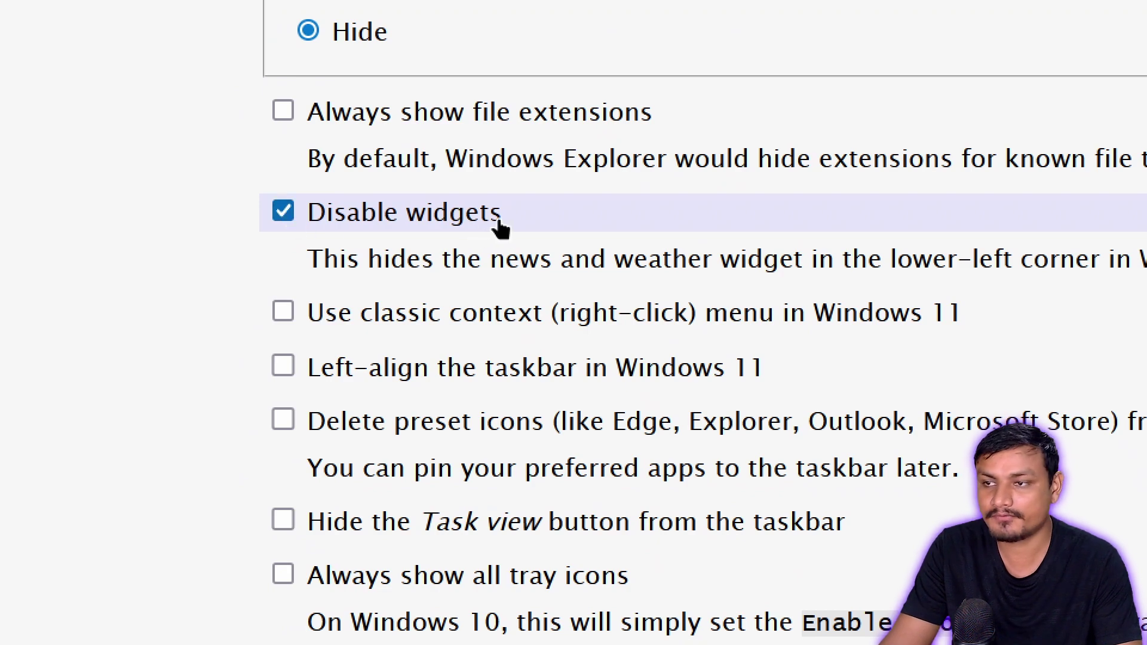
scroll(436, 340, "down", 3)
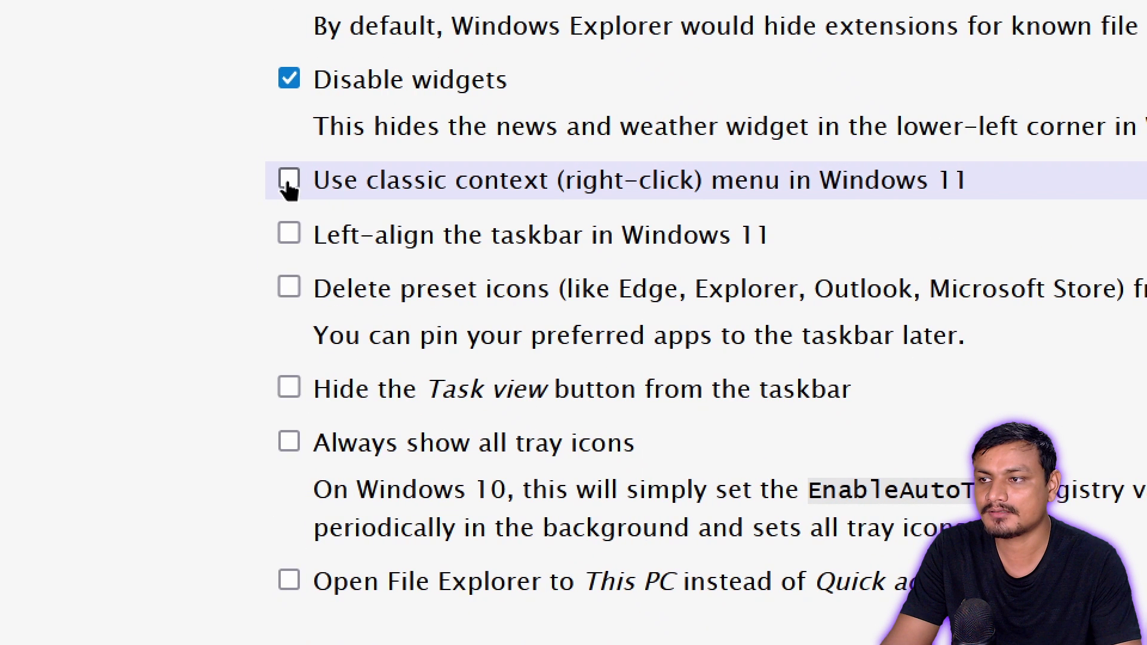
left_click(289, 189)
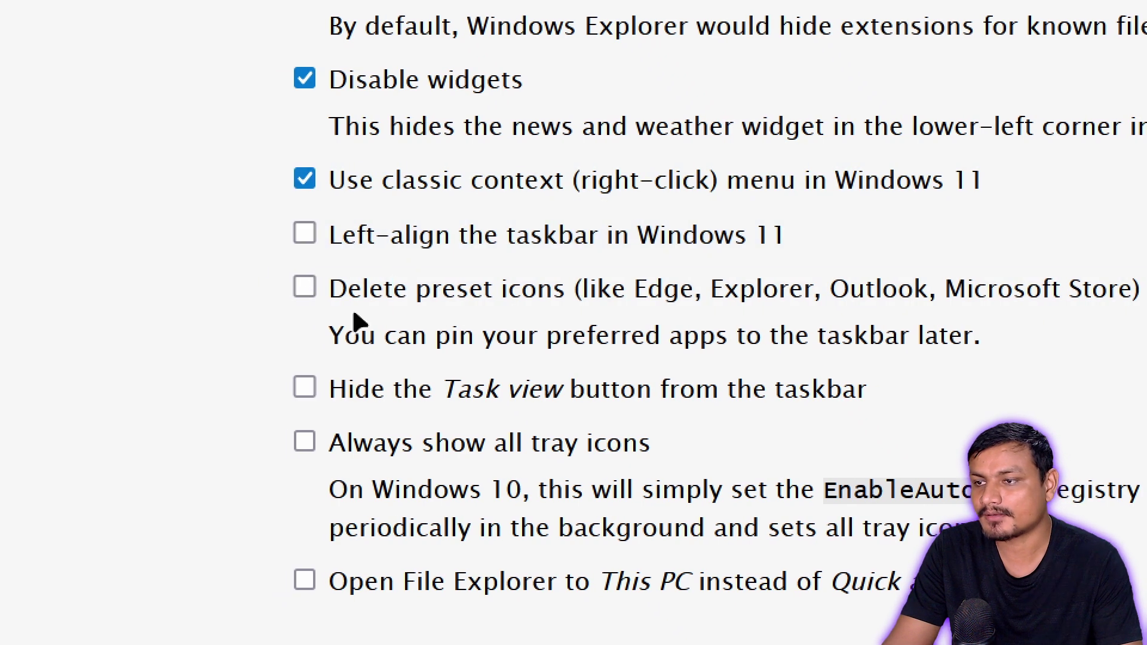
scroll(334, 257, "down", 5)
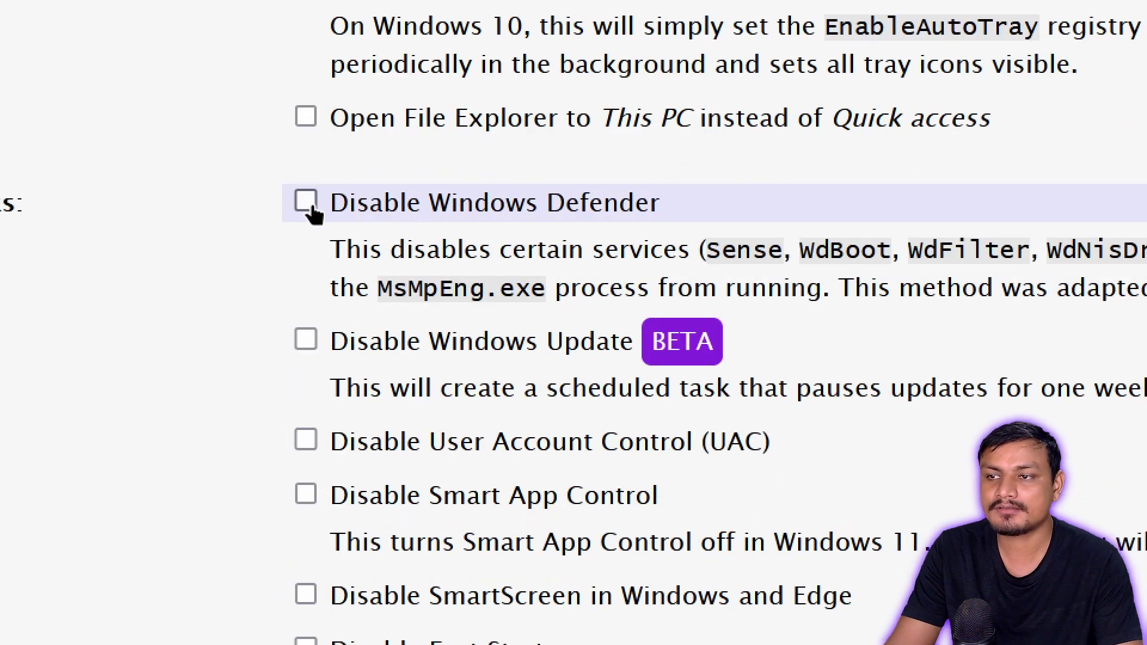
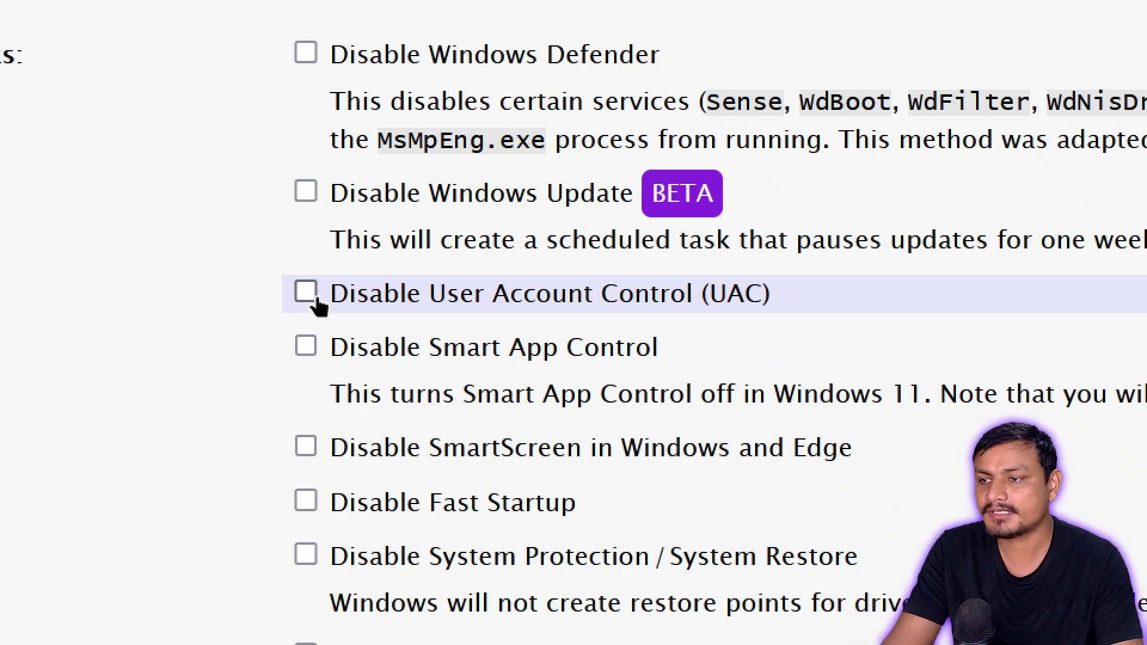
Step: Turn on Disable Fast Startup and Disable app suggestions
scroll(312, 269, "down", 3)
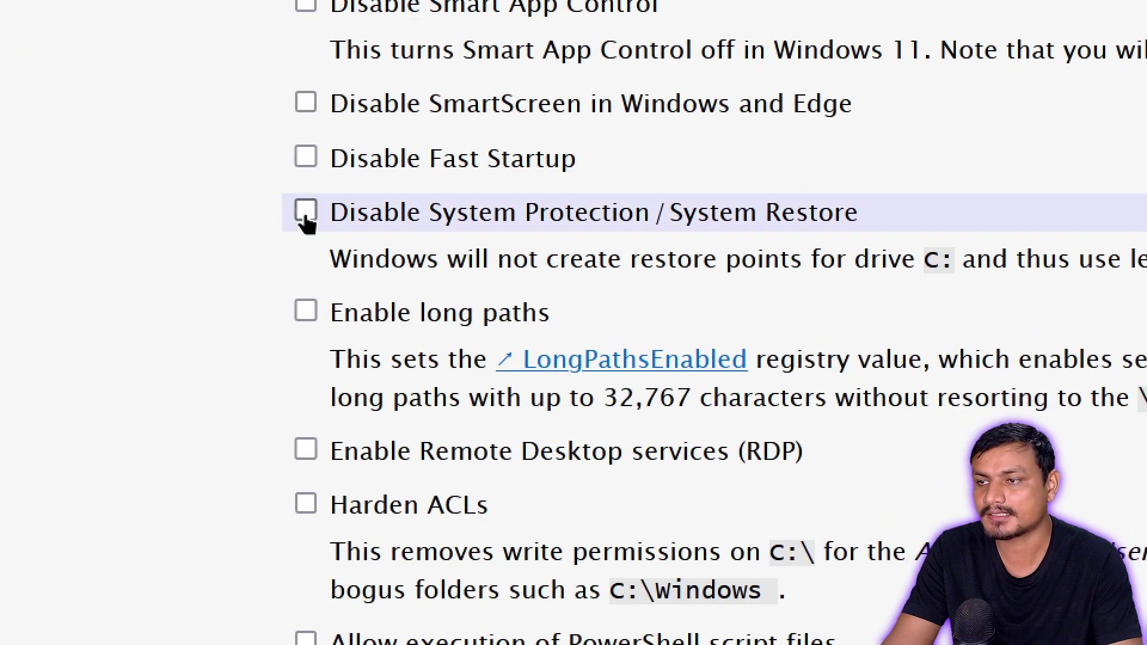
scroll(307, 221, "up", 3)
scroll(310, 340, "down", 3)
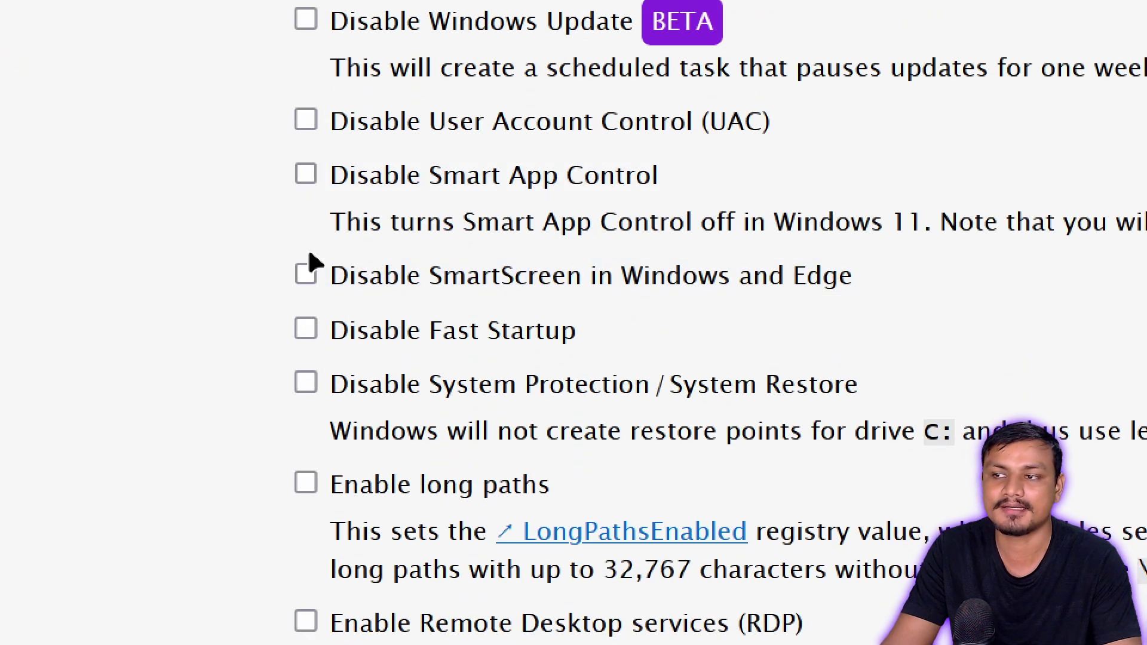
left_click(307, 330)
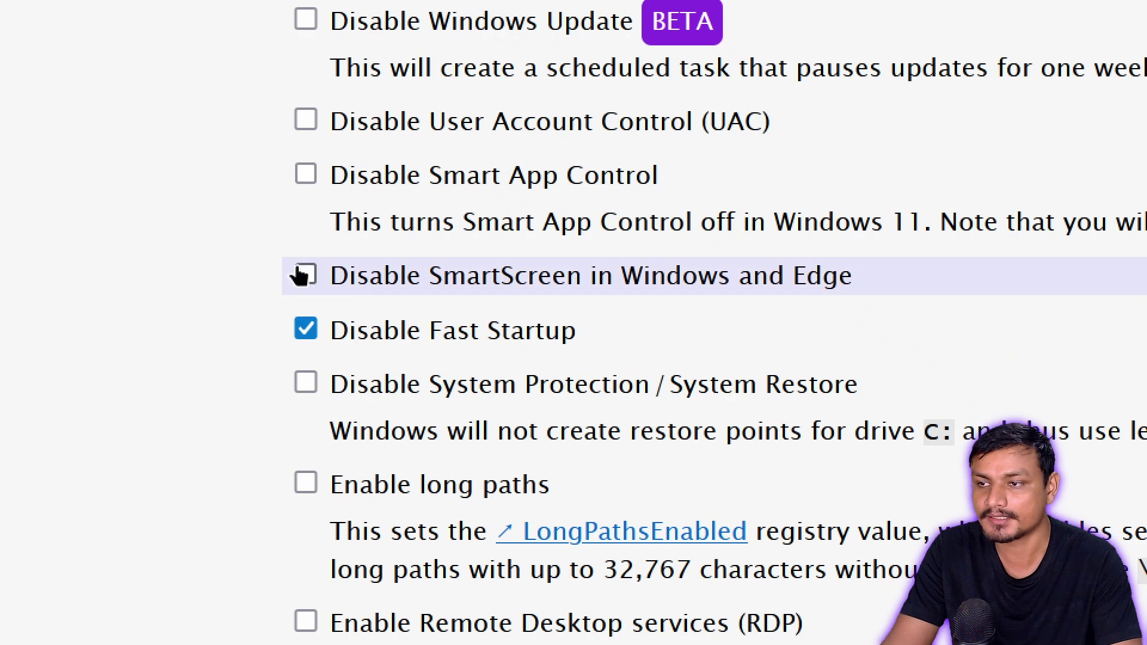
scroll(305, 287, "down", 4)
scroll(312, 278, "up", 1)
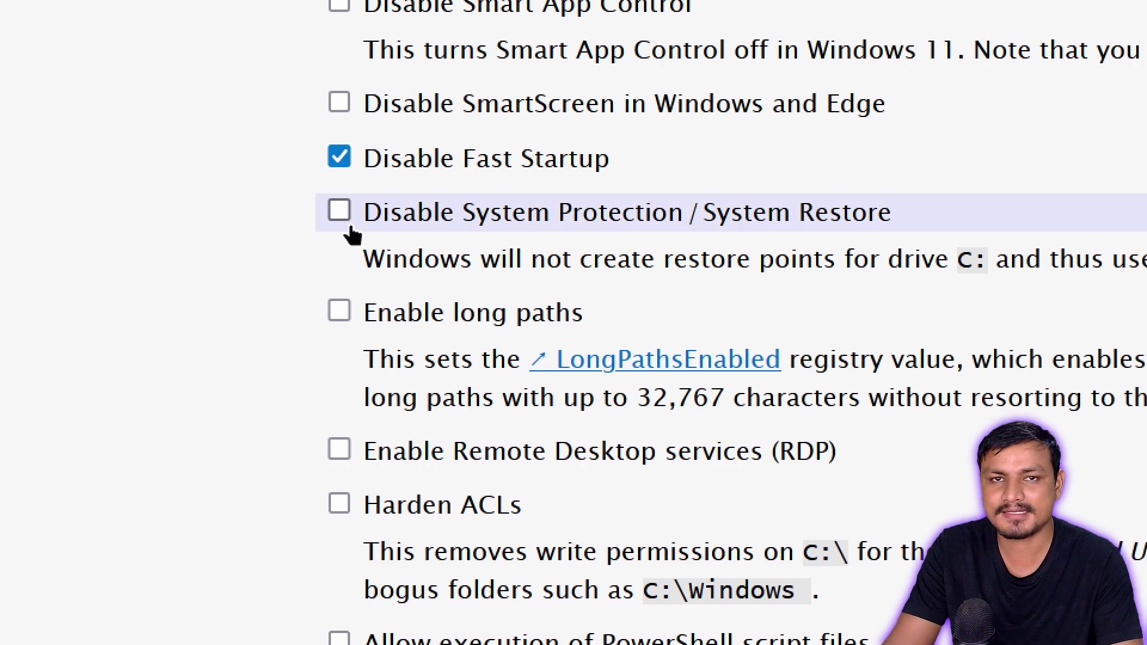
scroll(334, 231, "down", 10)
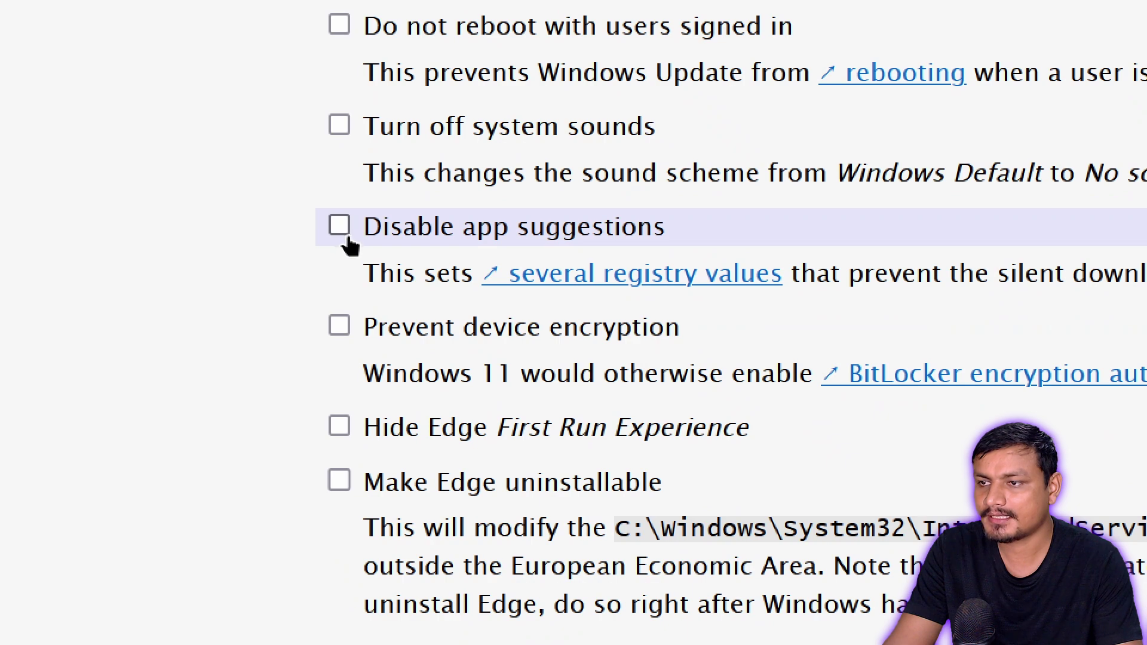
scroll(351, 232, "up", 3)
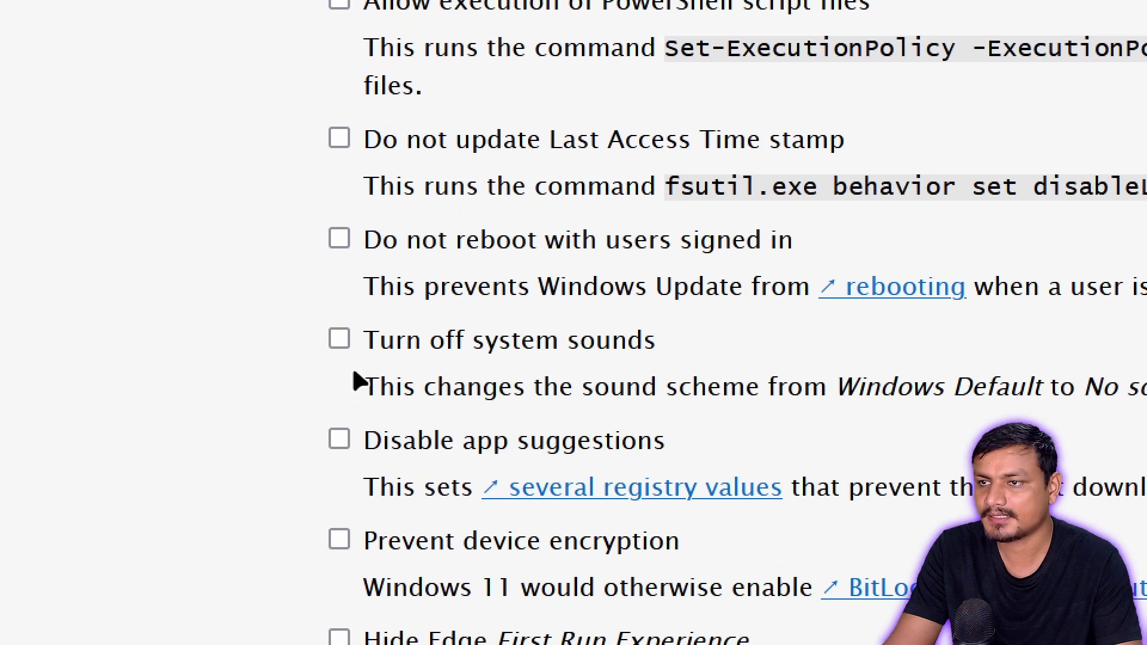
left_click(339, 440)
Step: Tick Prevent device encryption and Make Edge uninstallable, then select the region policy file name in the note
scroll(440, 378, "down", 5)
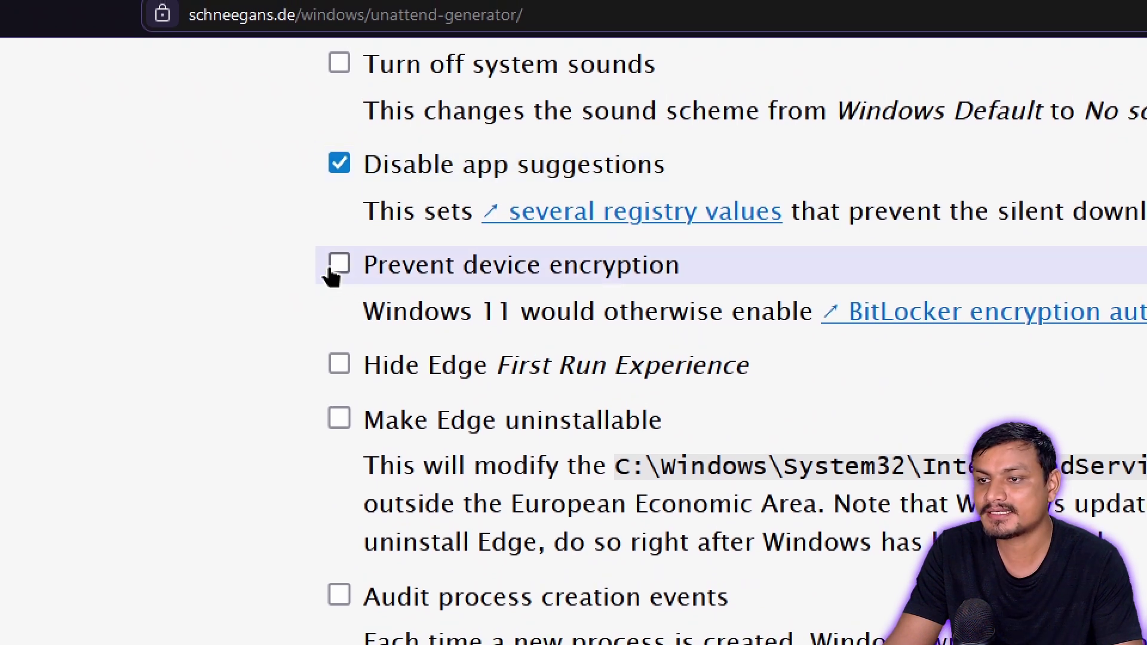
left_click(337, 269)
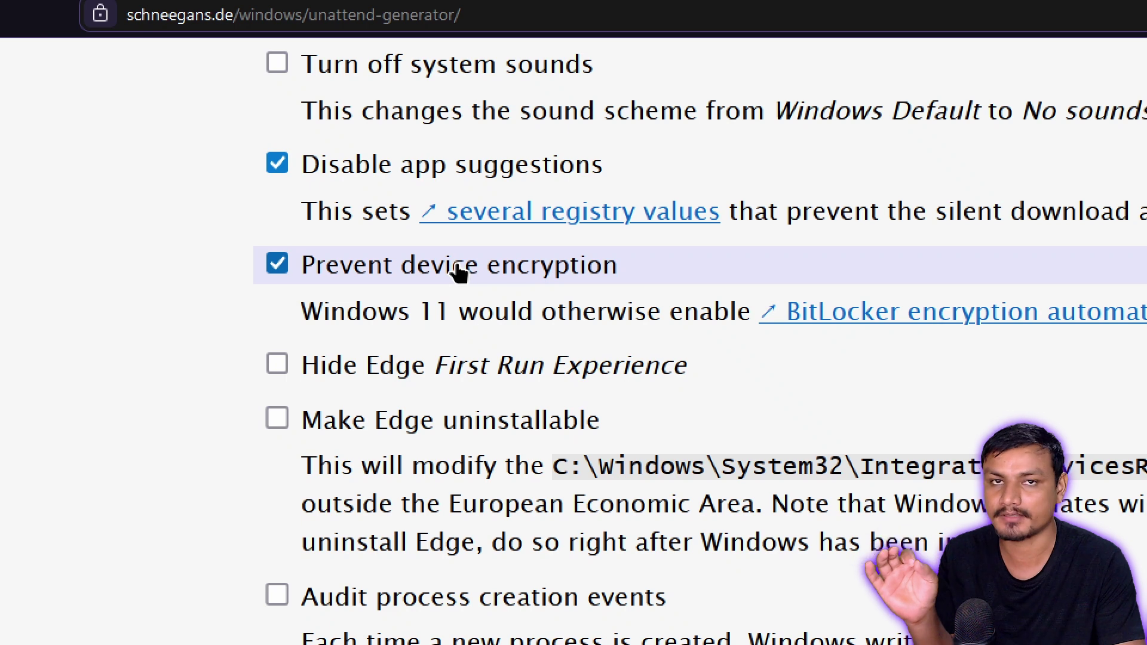
scroll(460, 272, "down", 3)
left_click(299, 263)
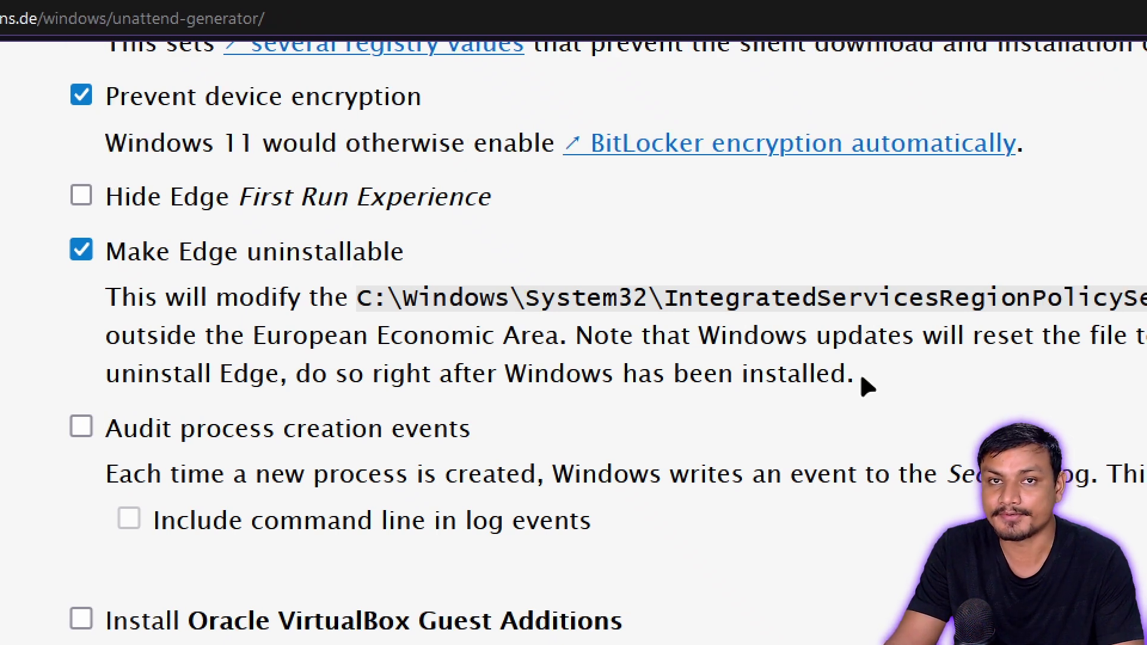
left_click_drag(840, 299, 259, 297)
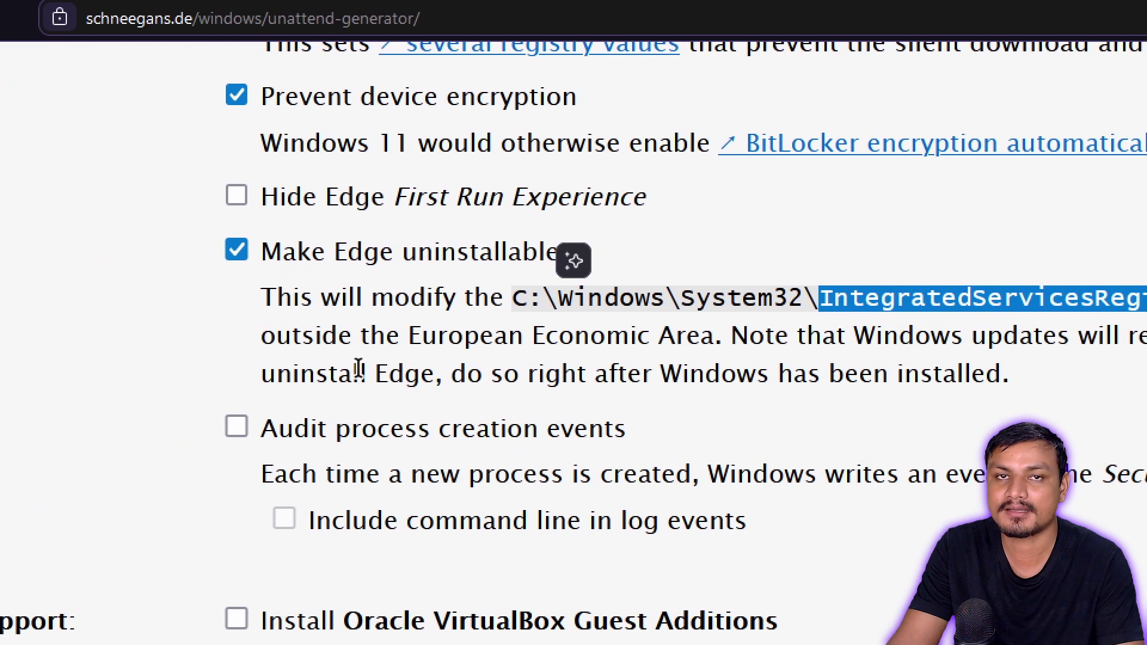
scroll(362, 370, "down", 5)
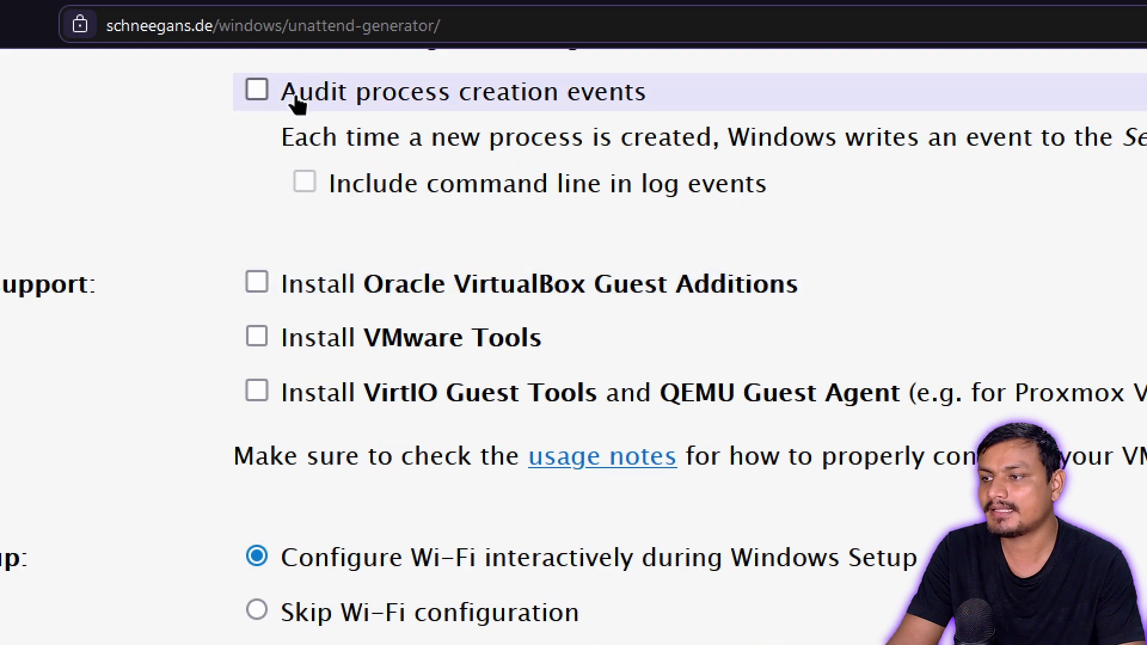
scroll(451, 187, "up", 2)
scroll(433, 191, "down", 5)
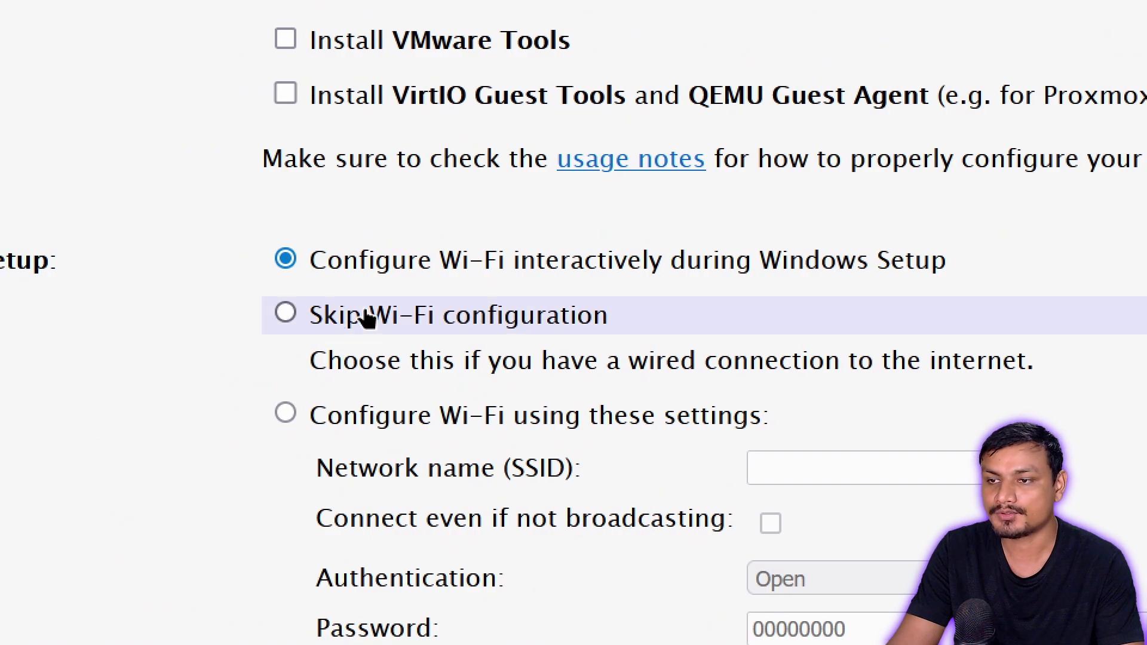
scroll(406, 364, "up", 1)
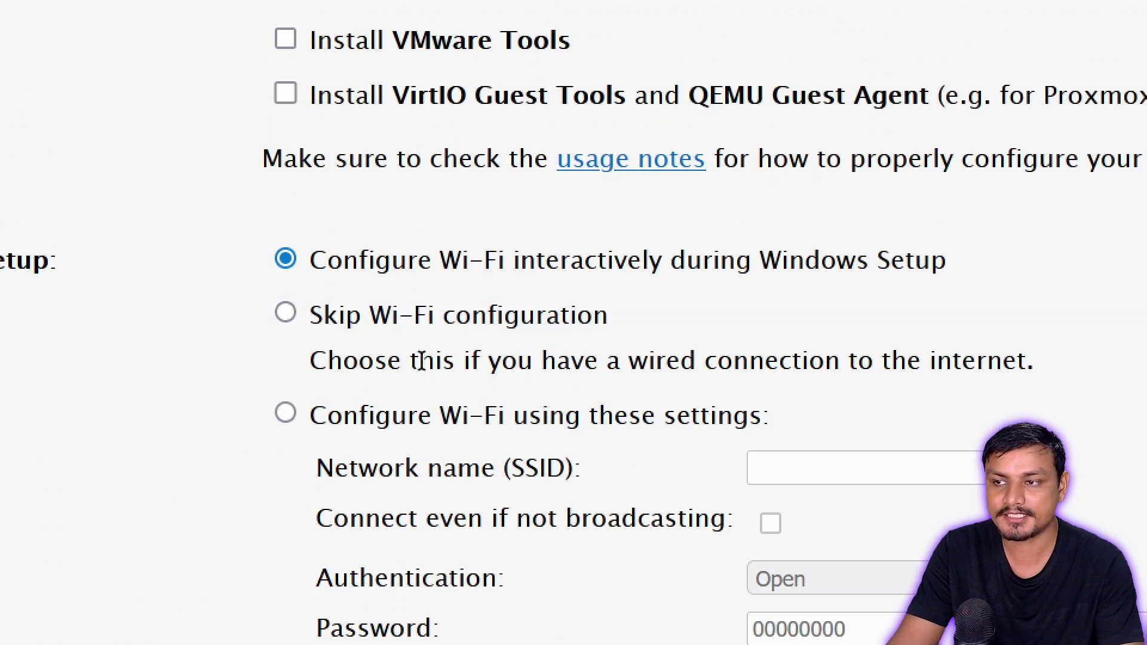
scroll(423, 359, "down", 2)
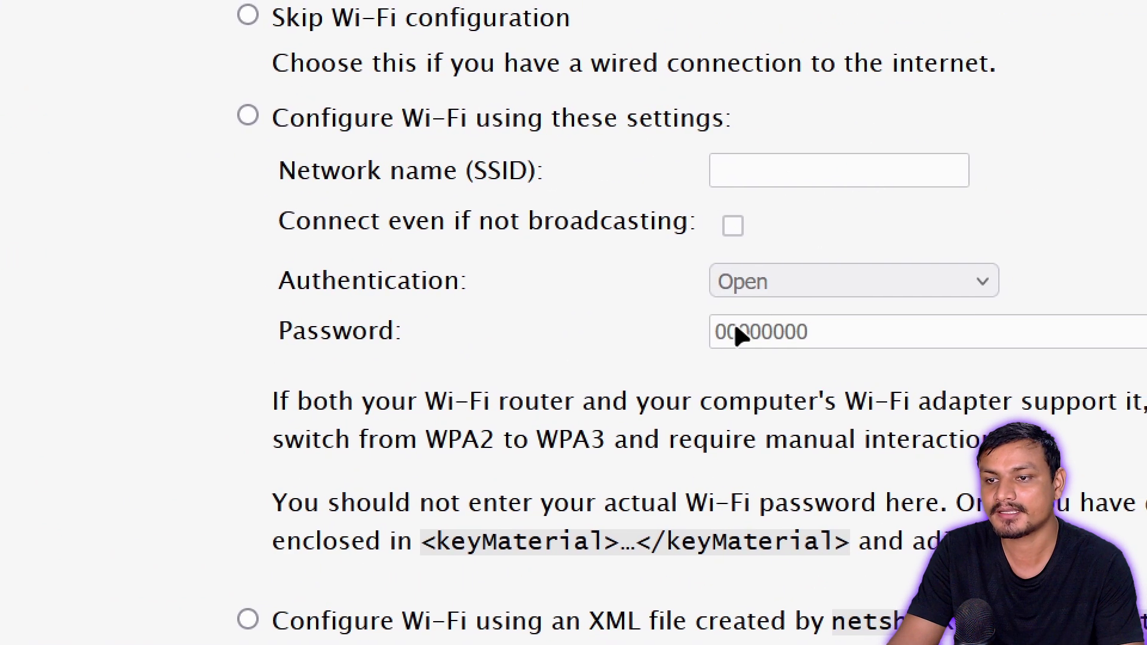
scroll(304, 381, "down", 3)
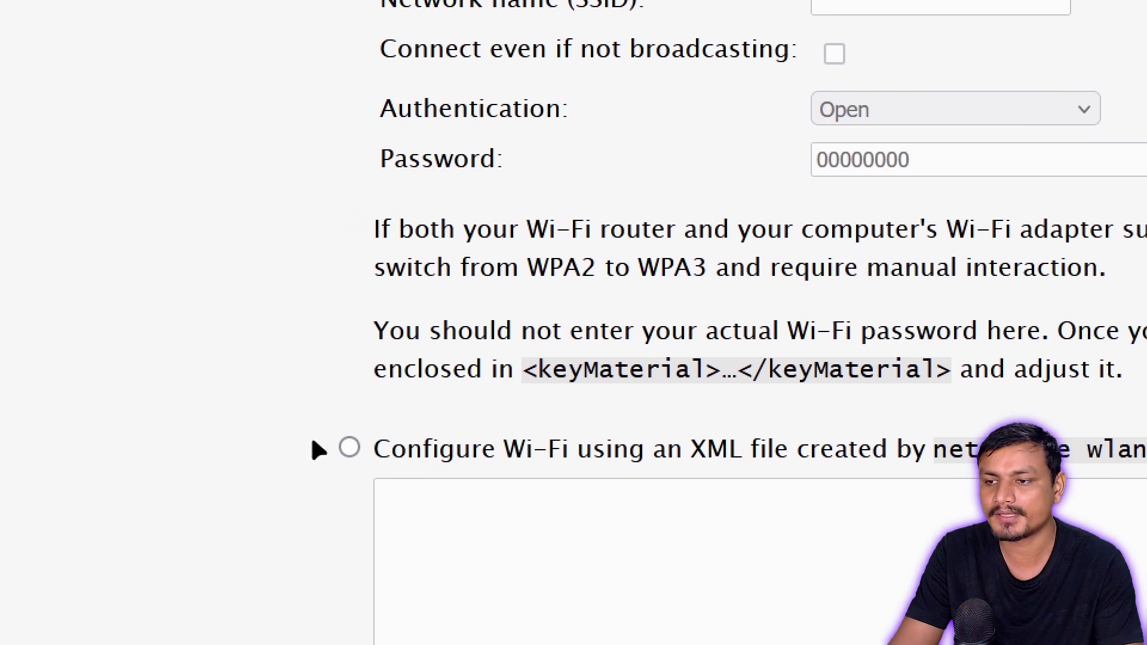
scroll(214, 448, "down", 8)
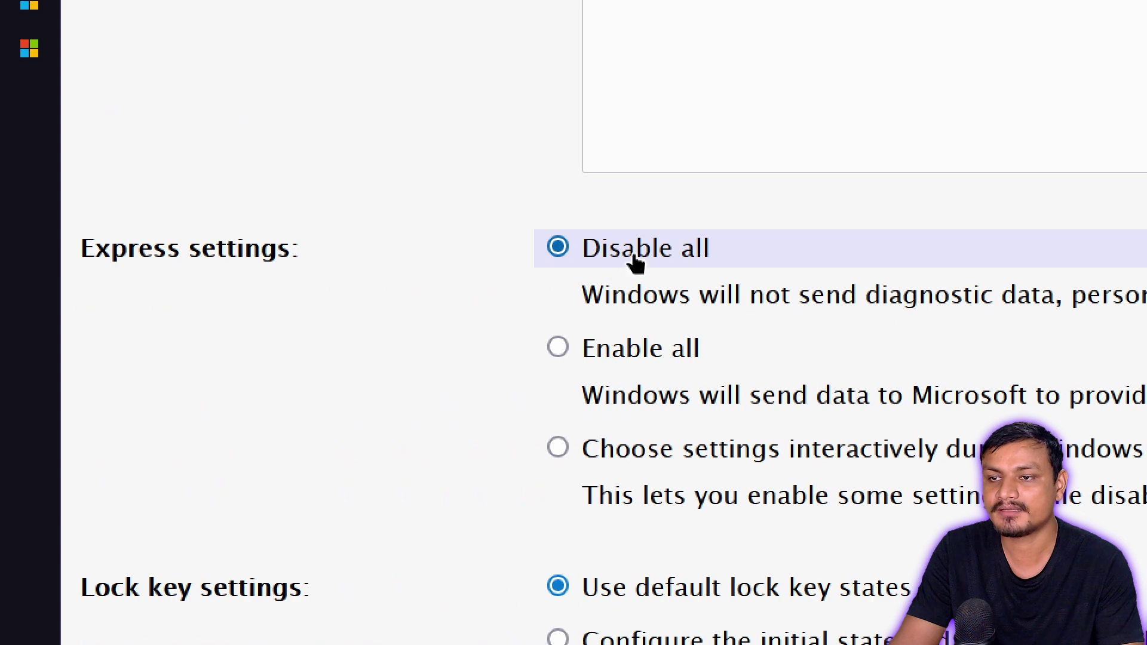
scroll(535, 346, "down", 3)
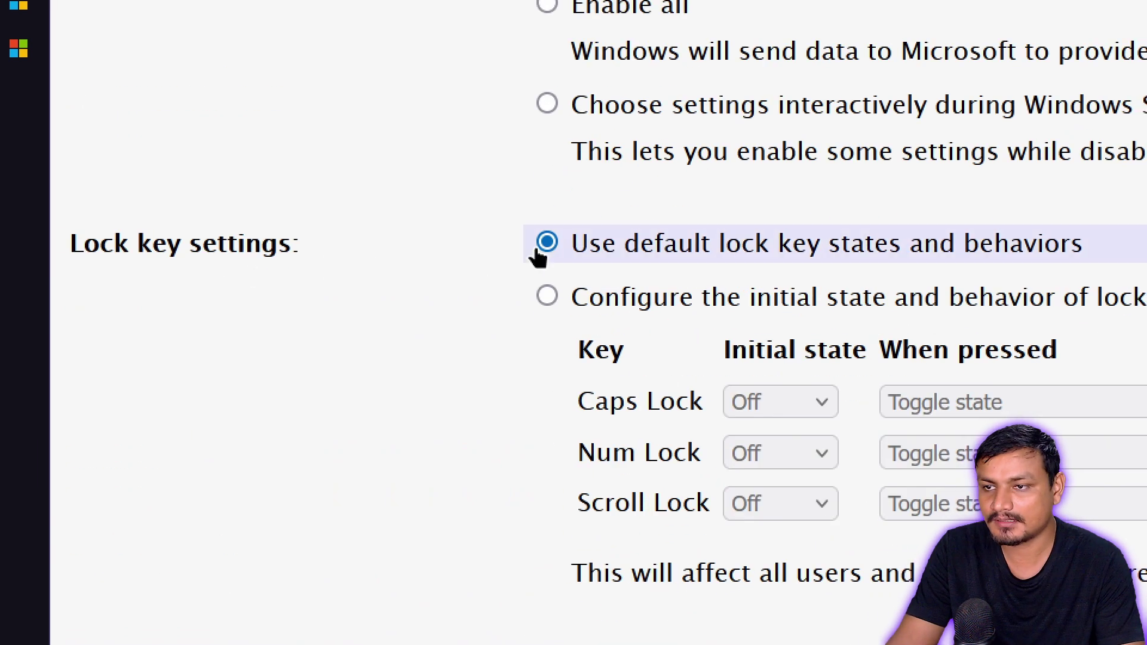
scroll(602, 248, "down", 5)
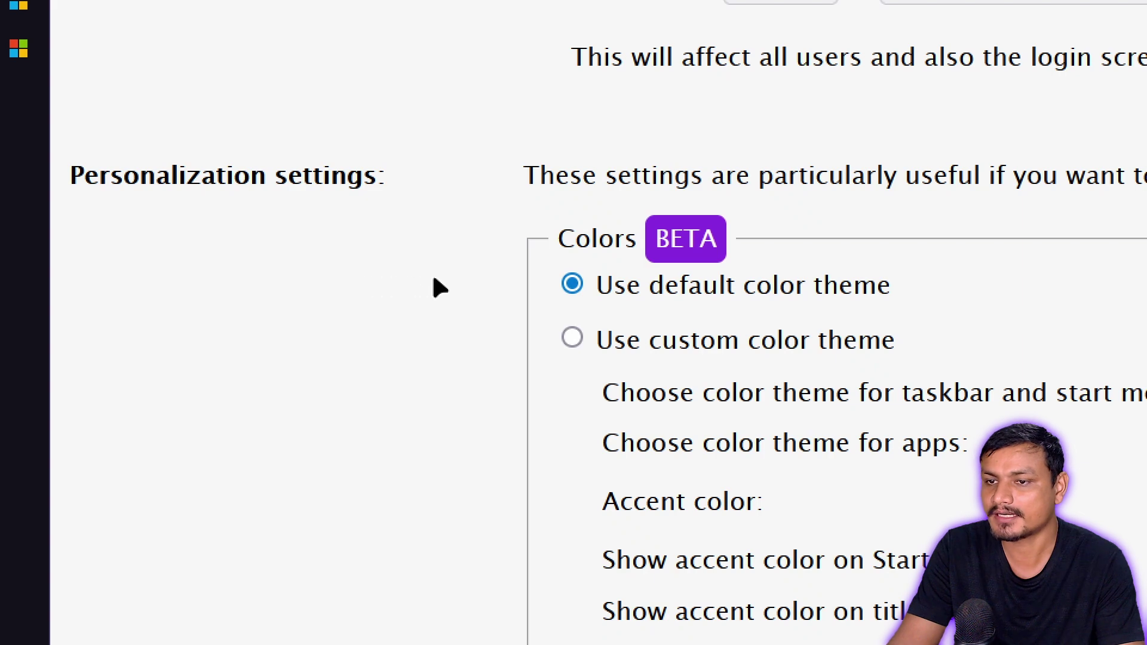
scroll(584, 300, "down", 7)
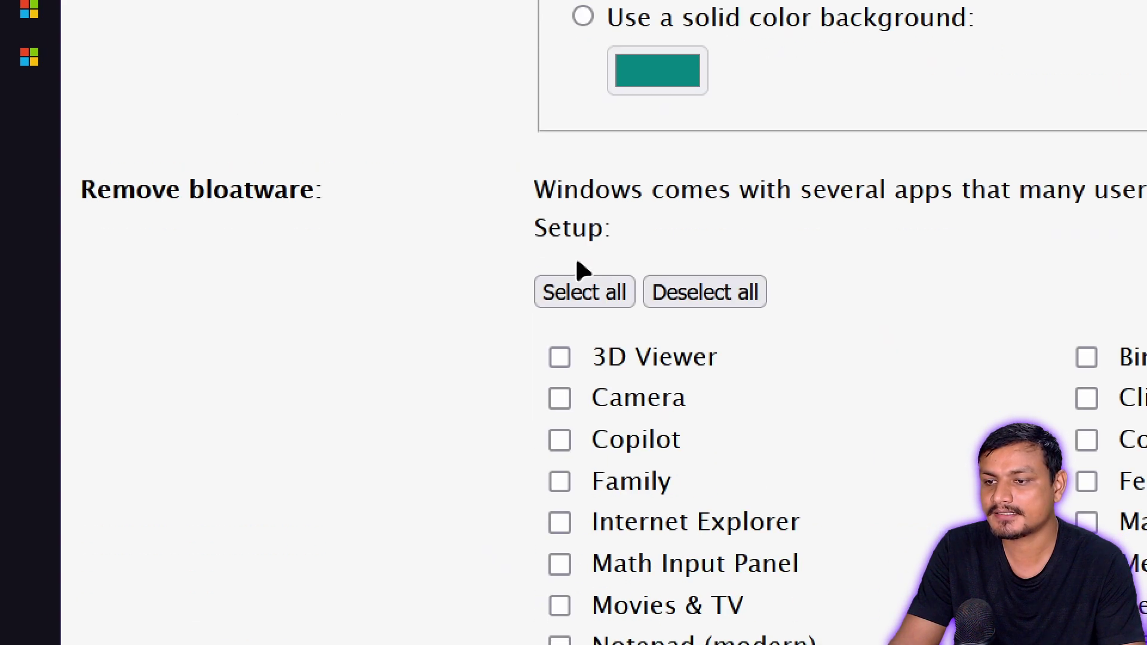
scroll(594, 219, "up", 3)
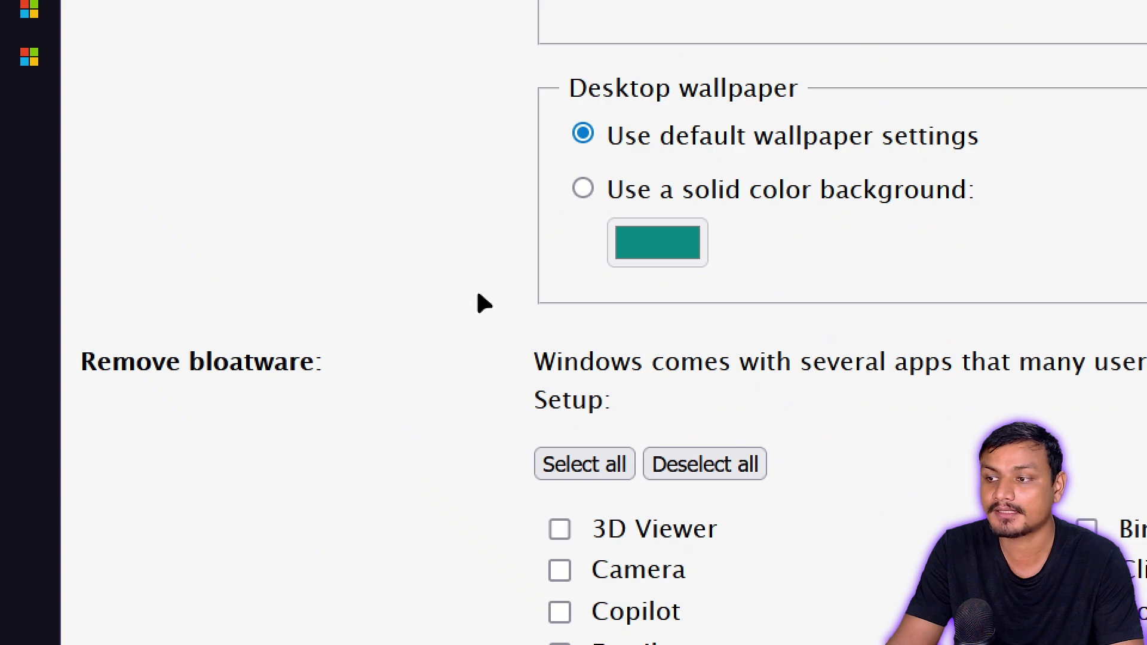
scroll(539, 311, "down", 3)
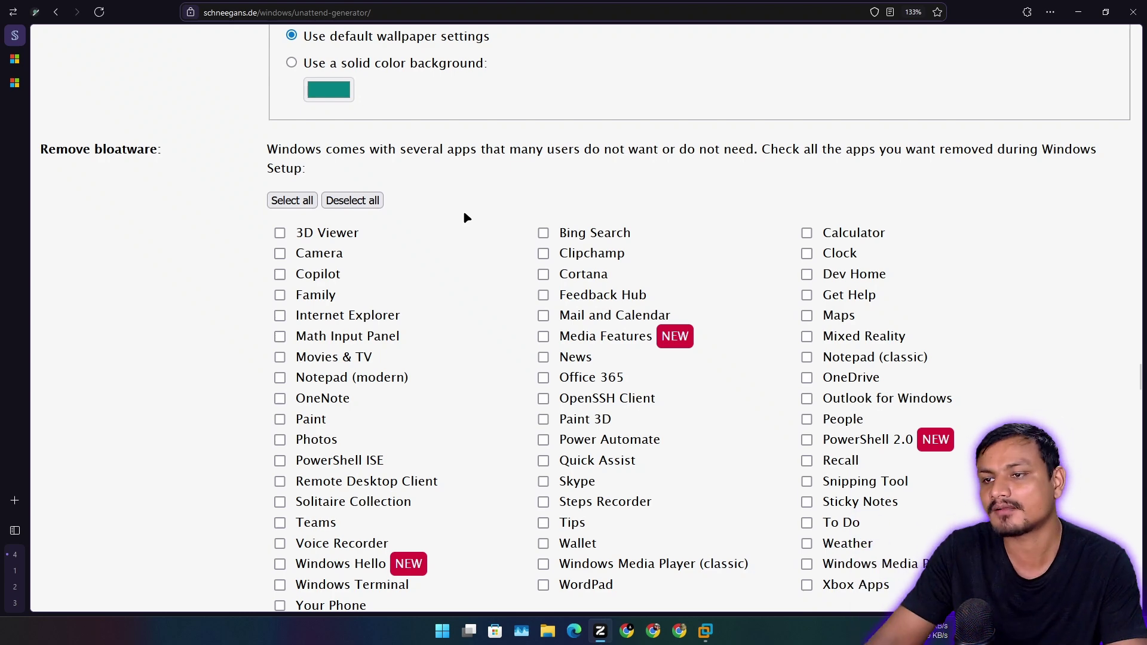
Step: Mark every bloatware app for removal except PowerShell 2.0 and Notepad (modern)
scroll(410, 221, "down", 2)
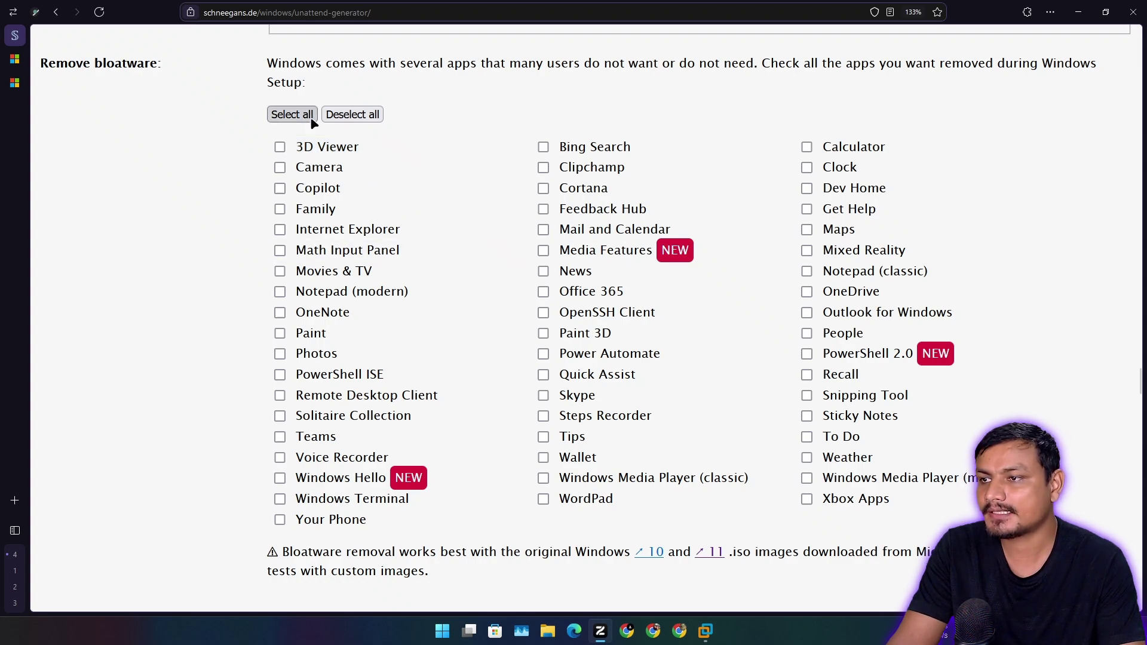
left_click(293, 114)
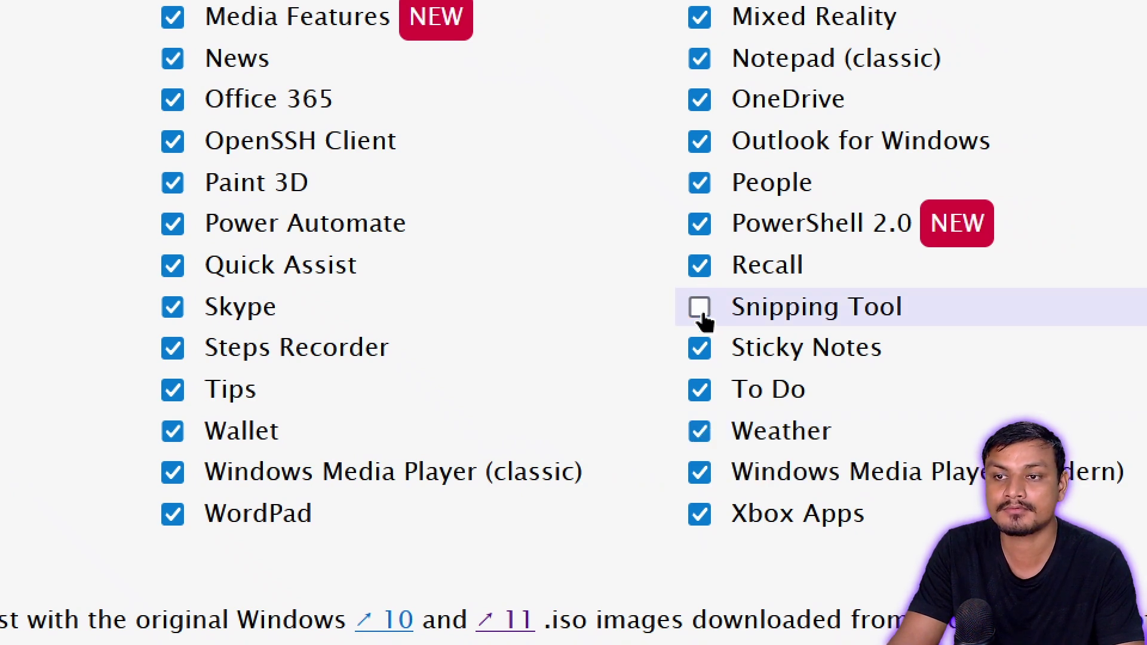
left_click(713, 226)
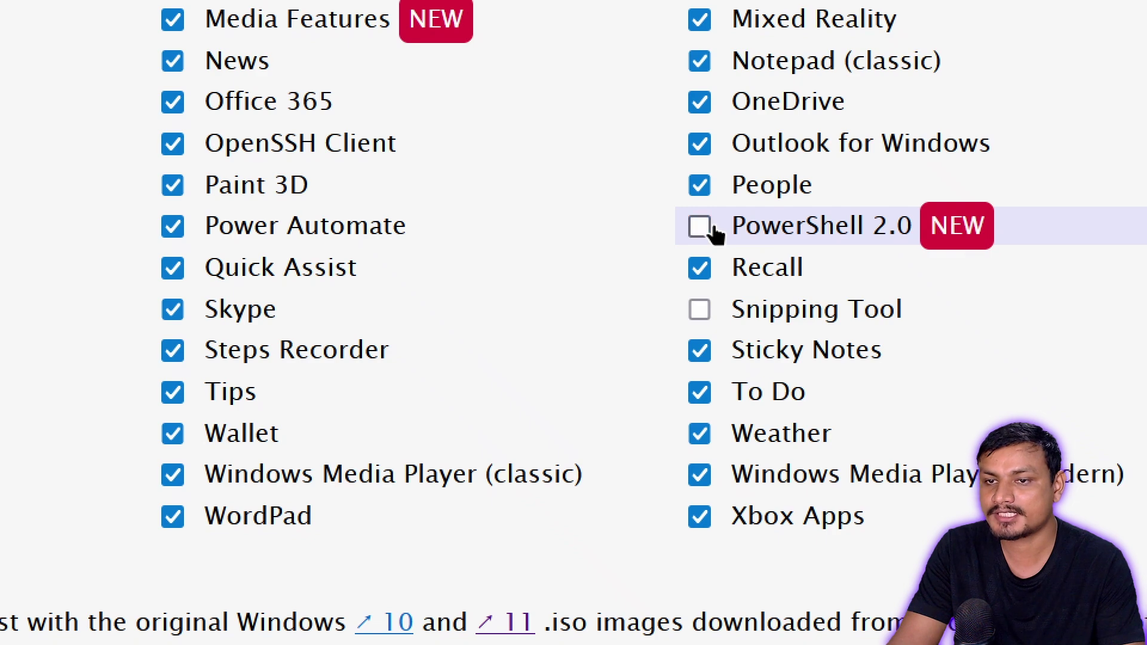
scroll(809, 149, "up", 2)
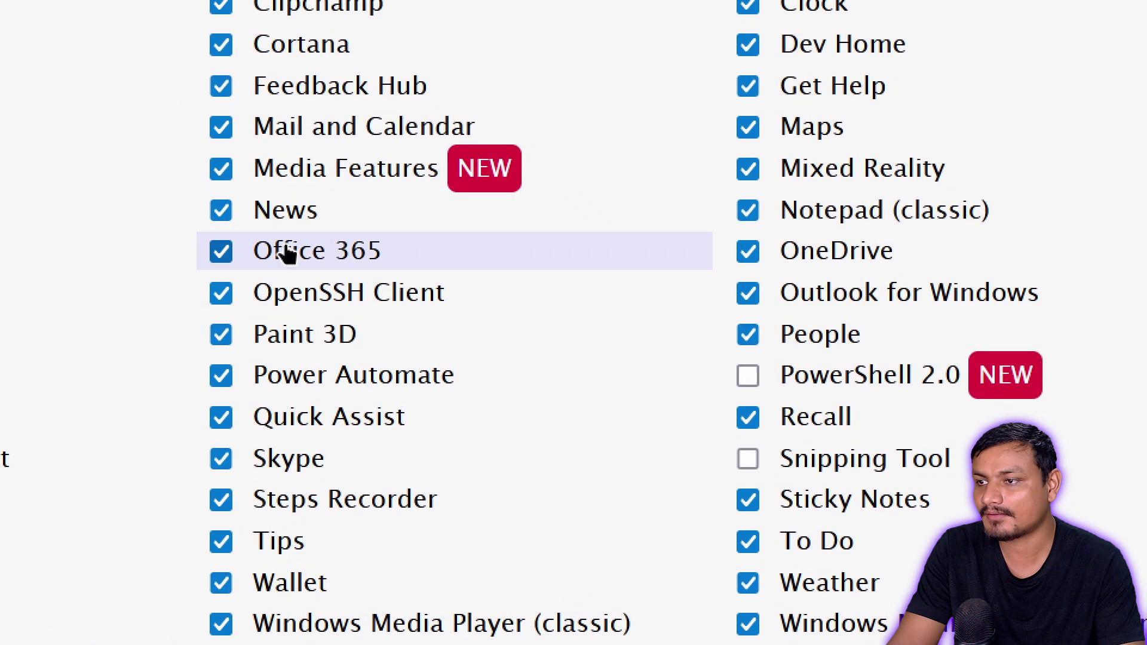
scroll(799, 143, "up", 2)
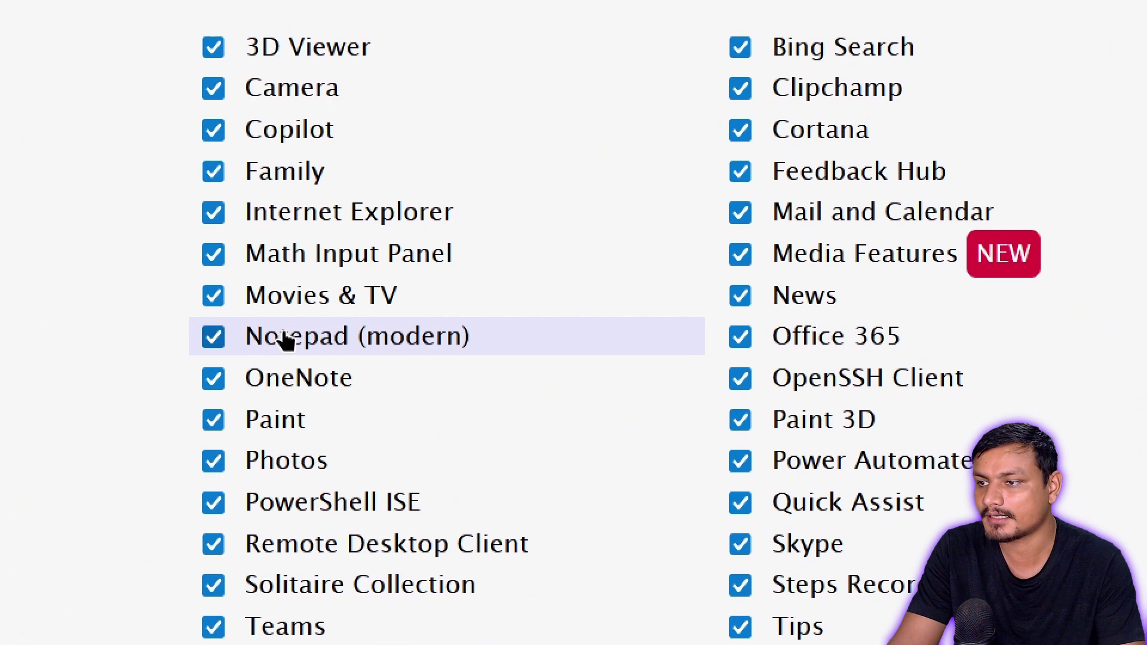
left_click(286, 337)
Step: Also keep Camera, Photos, Paint, Windows Terminal, Clock, Calculator and Xbox Apps off the removal list
scroll(325, 161, "up", 2)
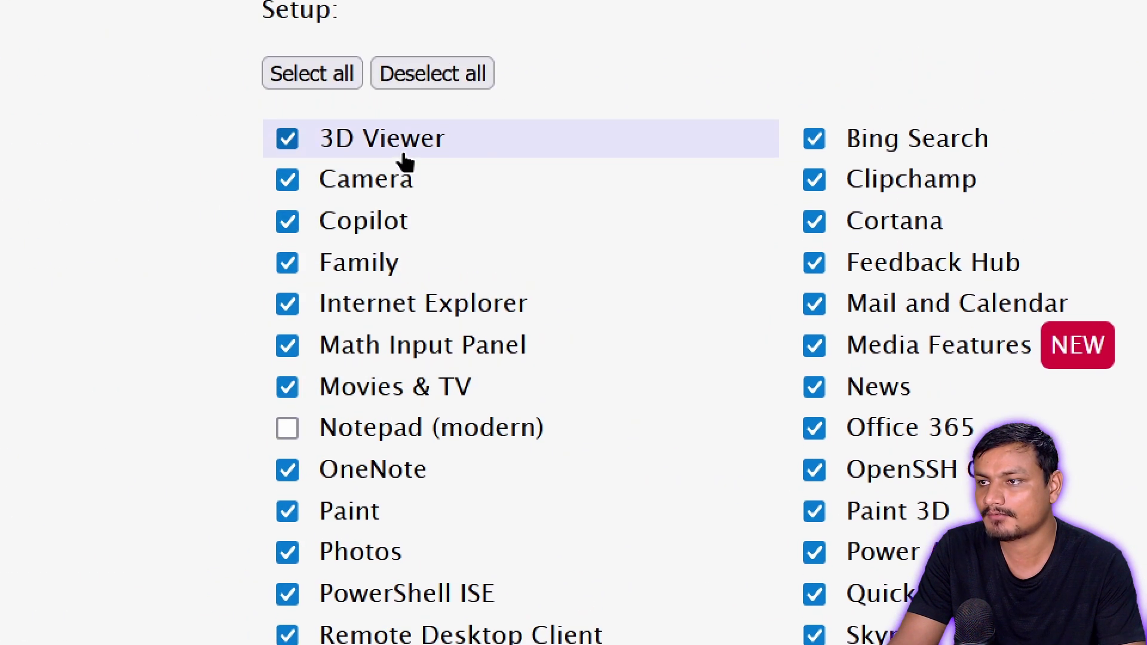
left_click(401, 188)
scroll(410, 540, "down", 4)
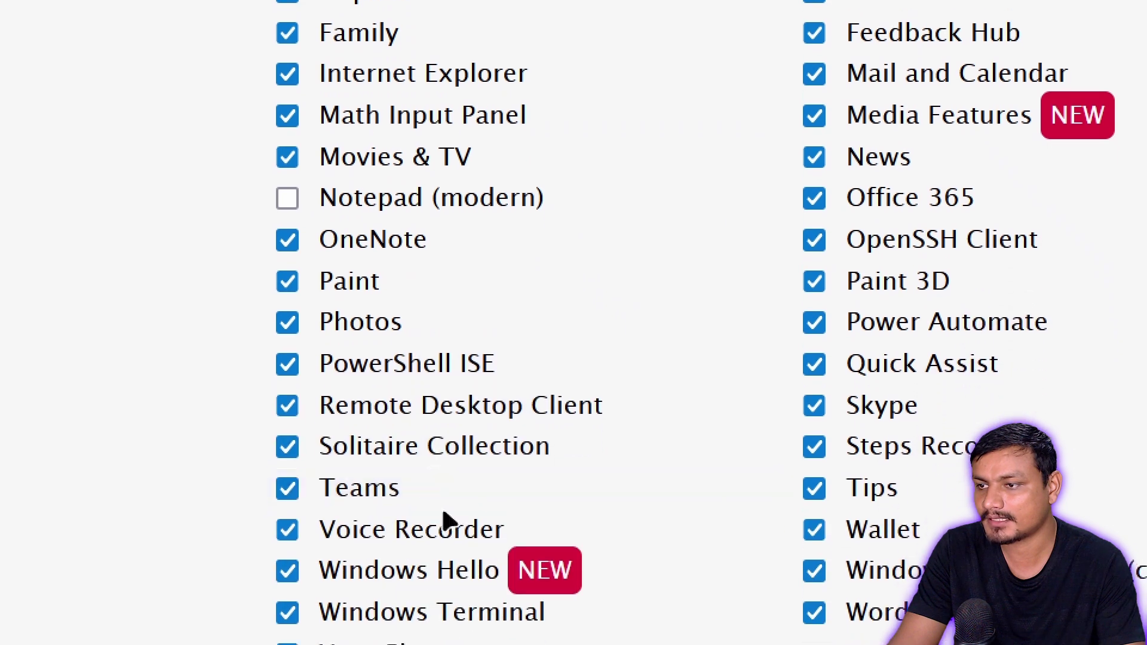
left_click(412, 310)
left_click(434, 273)
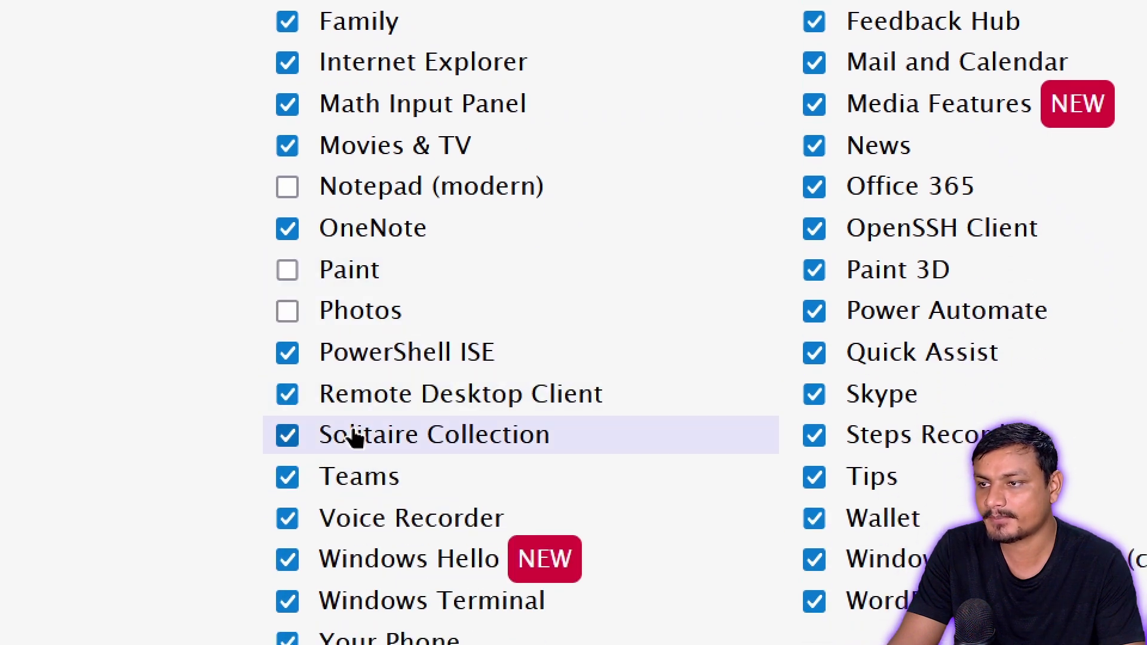
scroll(355, 439, "down", 3)
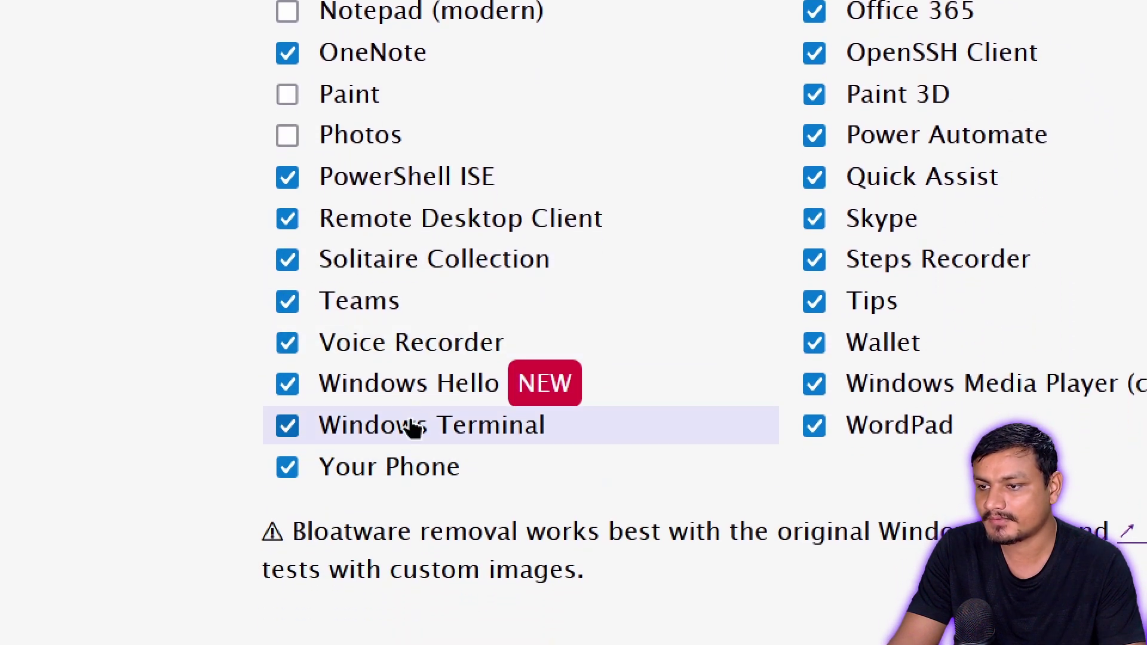
left_click(353, 426)
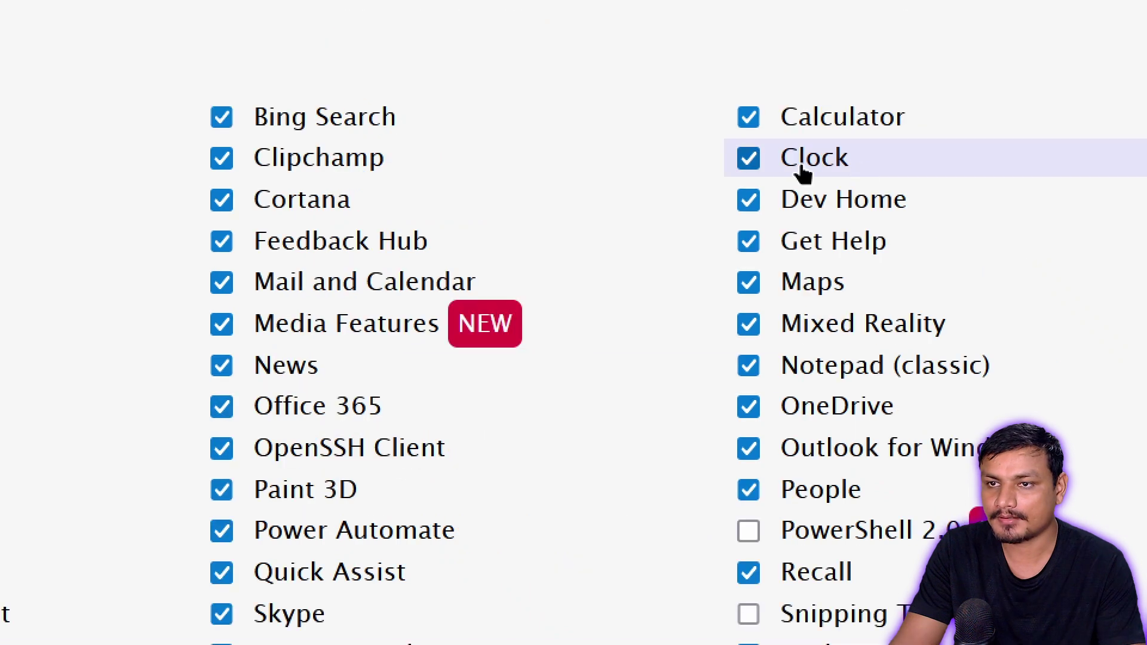
left_click(807, 172)
scroll(821, 173, "up", 1)
left_click(837, 172)
scroll(830, 556, "down", 4)
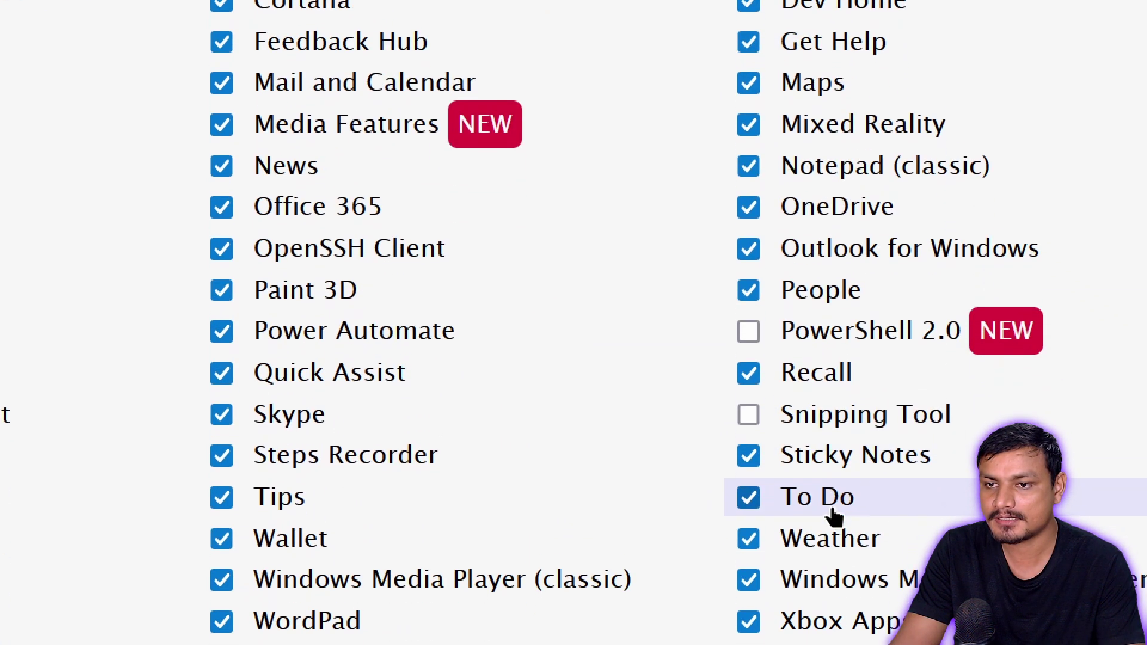
scroll(835, 518, "down", 2)
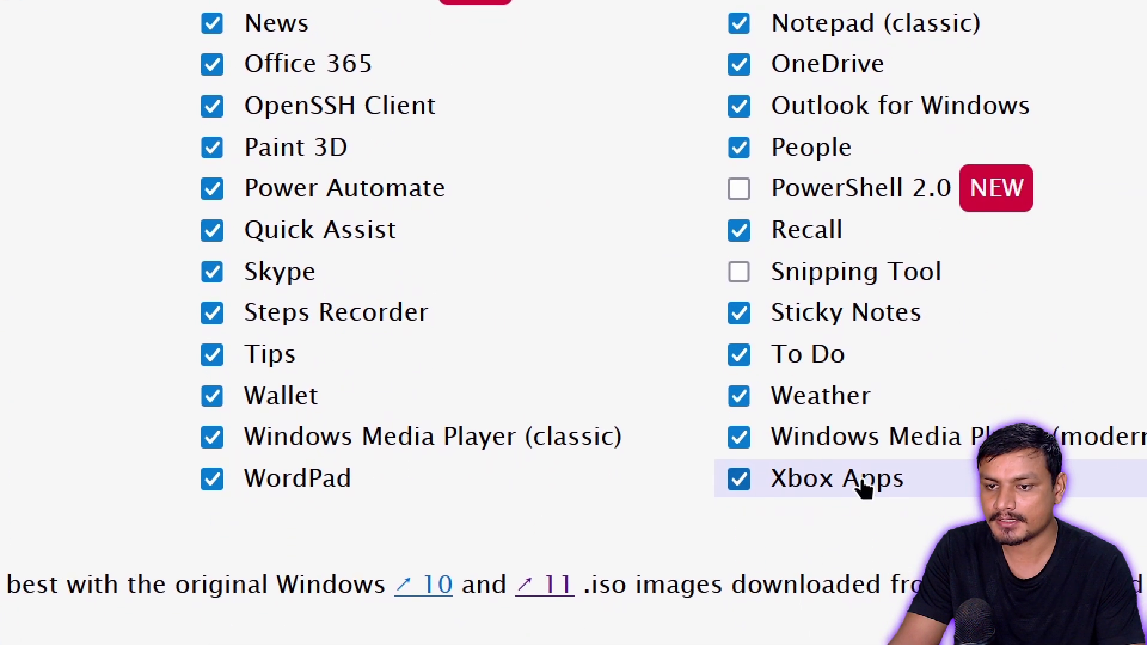
left_click(865, 489)
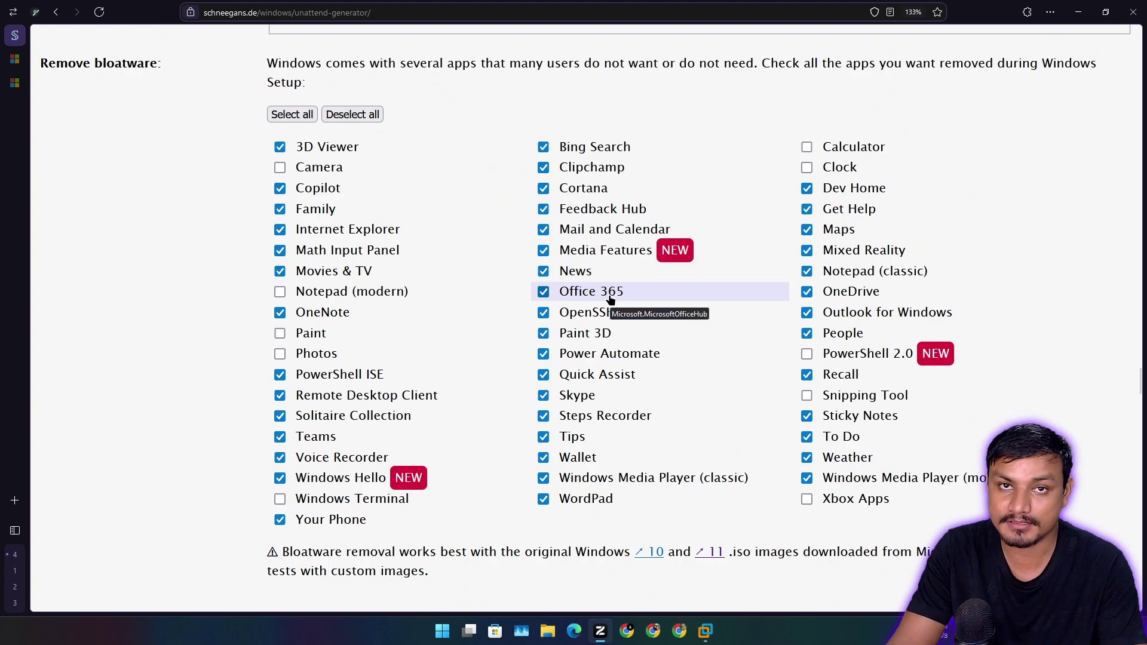
scroll(551, 399, "down", 3)
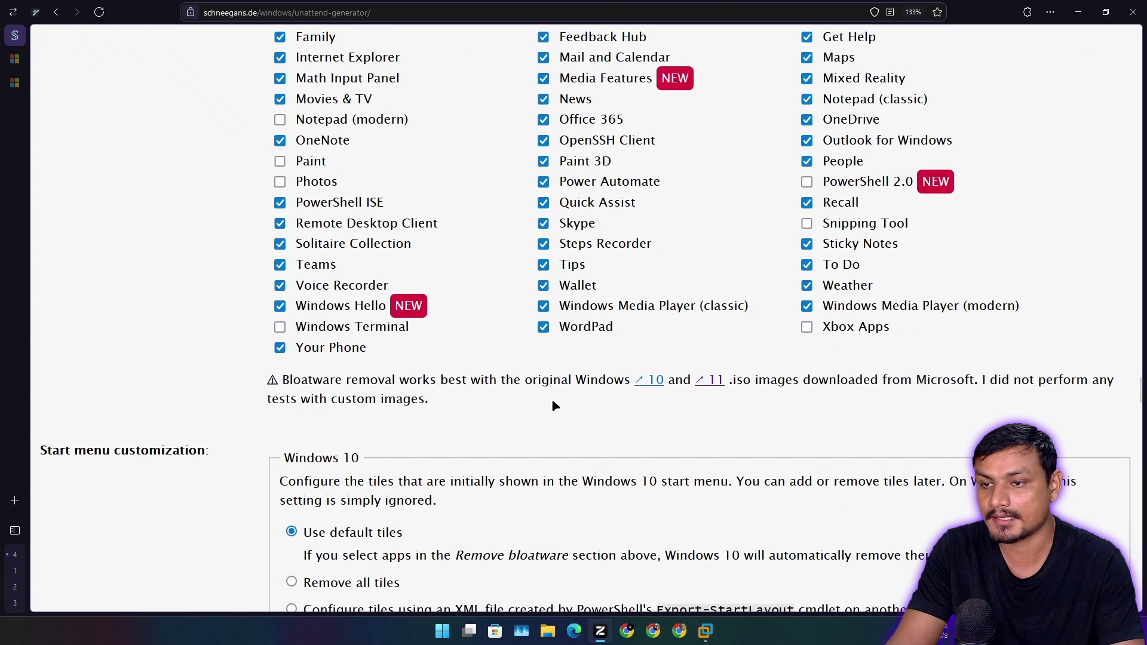
scroll(551, 399, "up", 3)
scroll(543, 275, "down", 7)
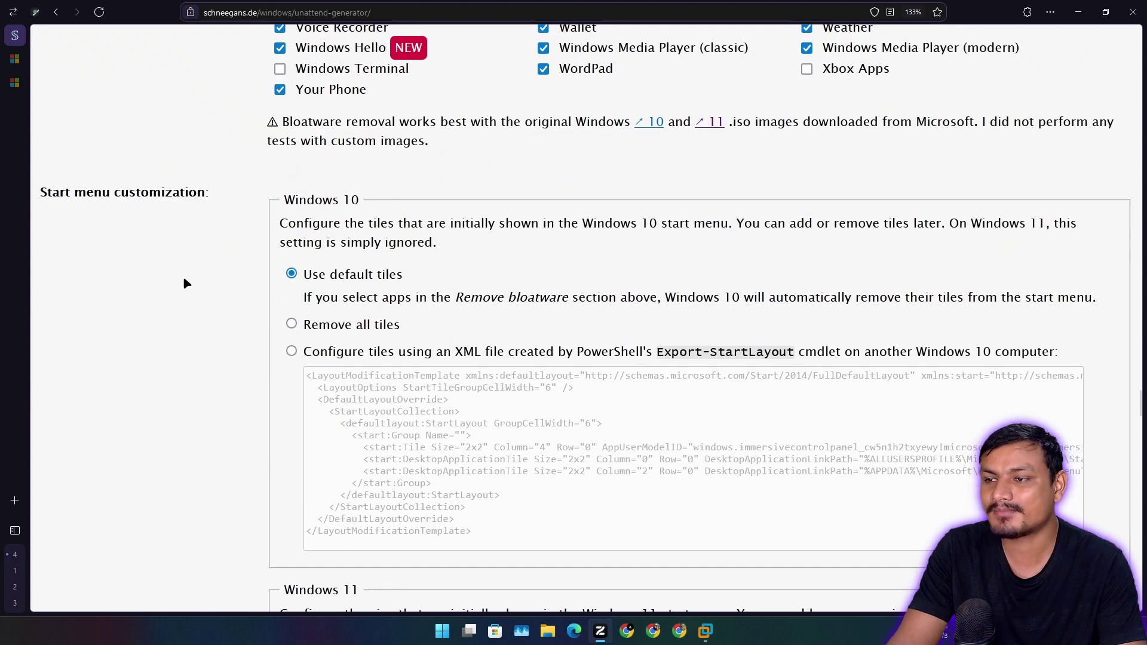
scroll(227, 331, "down", 5)
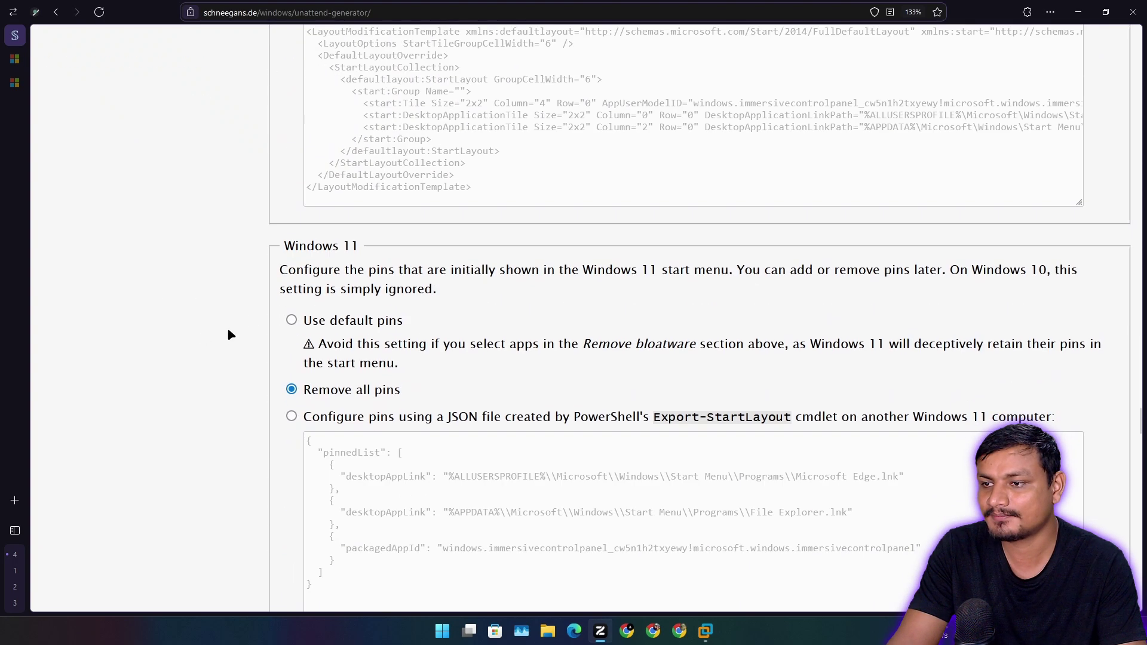
scroll(227, 331, "up", 5)
scroll(293, 339, "down", 2)
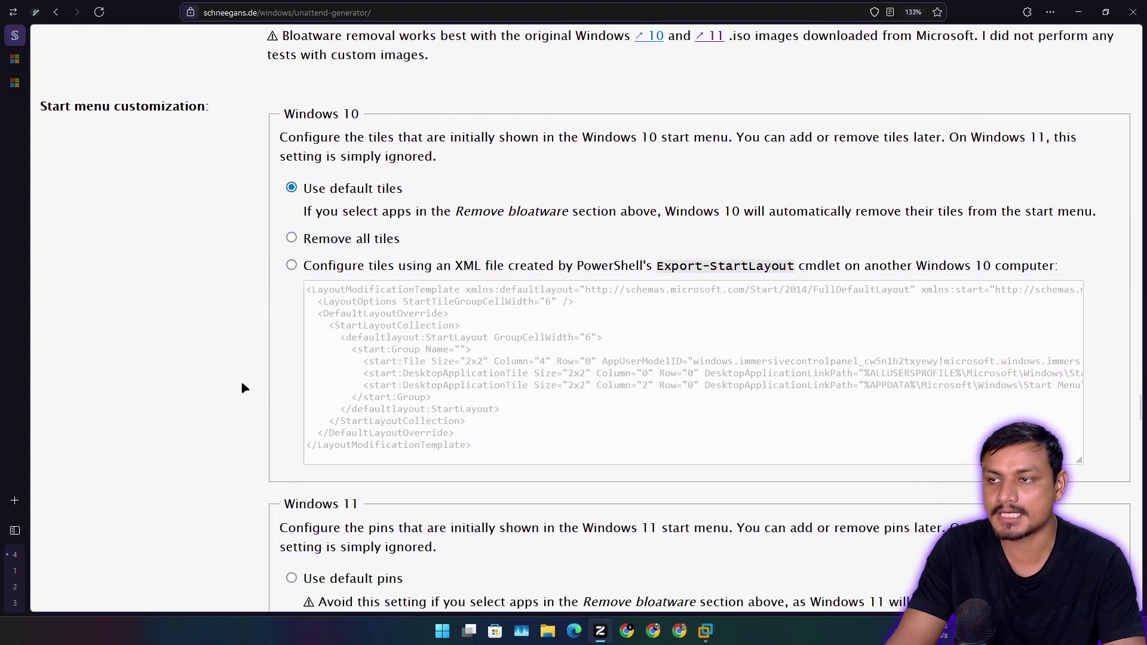
scroll(245, 371, "down", 15)
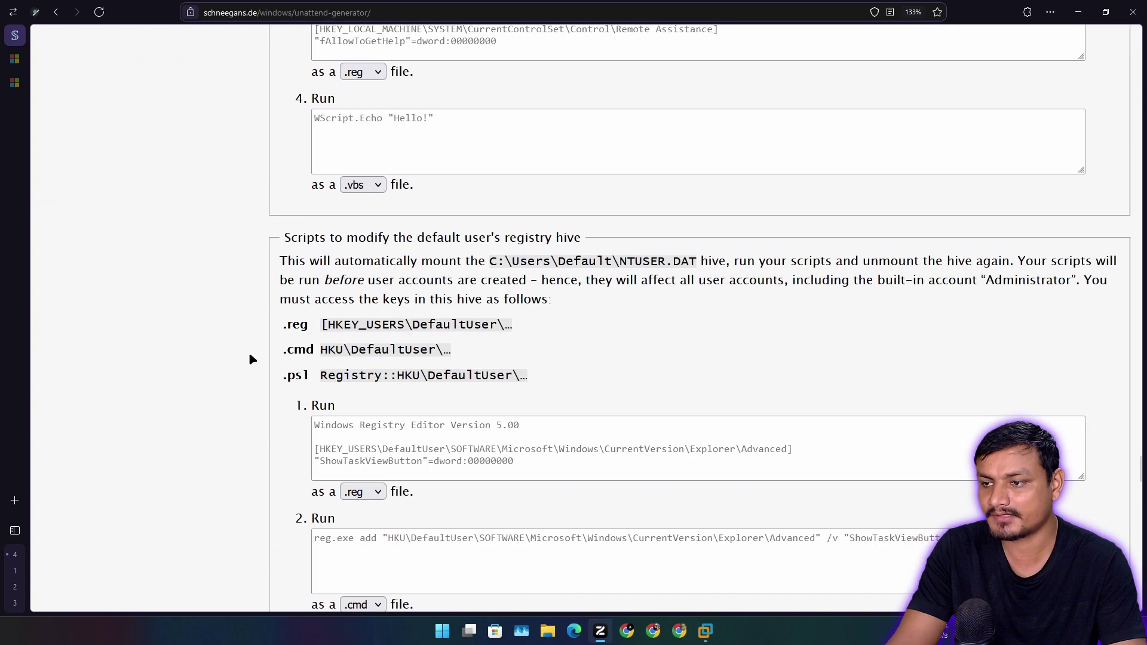
scroll(249, 353, "down", 18)
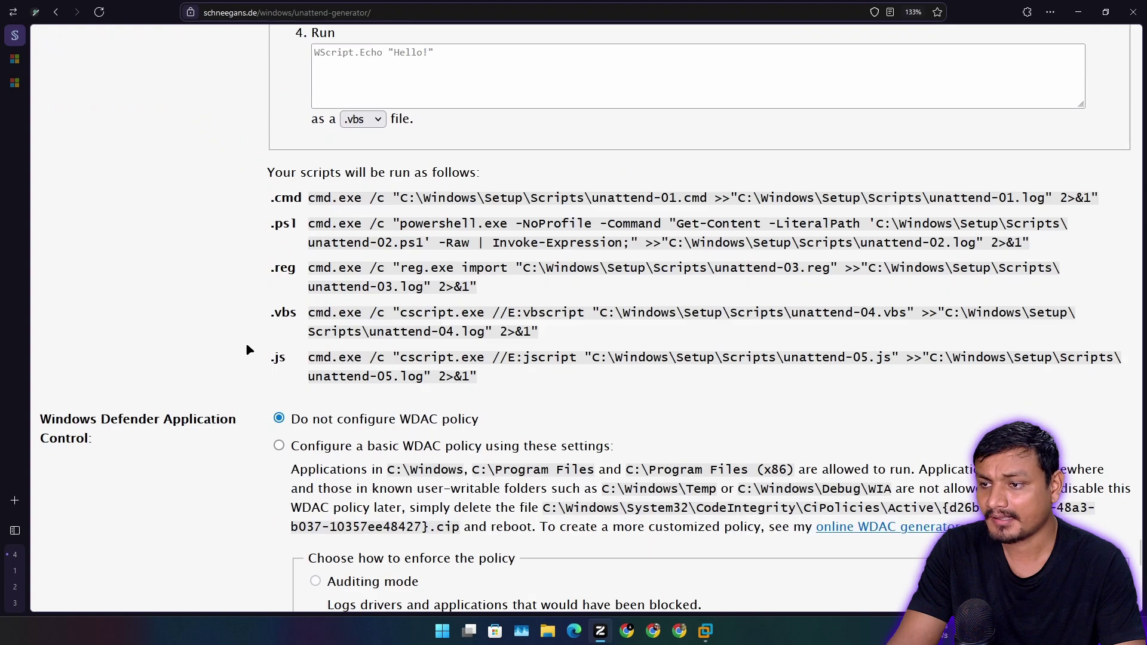
scroll(246, 343, "down", 3)
scroll(245, 340, "up", 2)
scroll(245, 323, "down", 6)
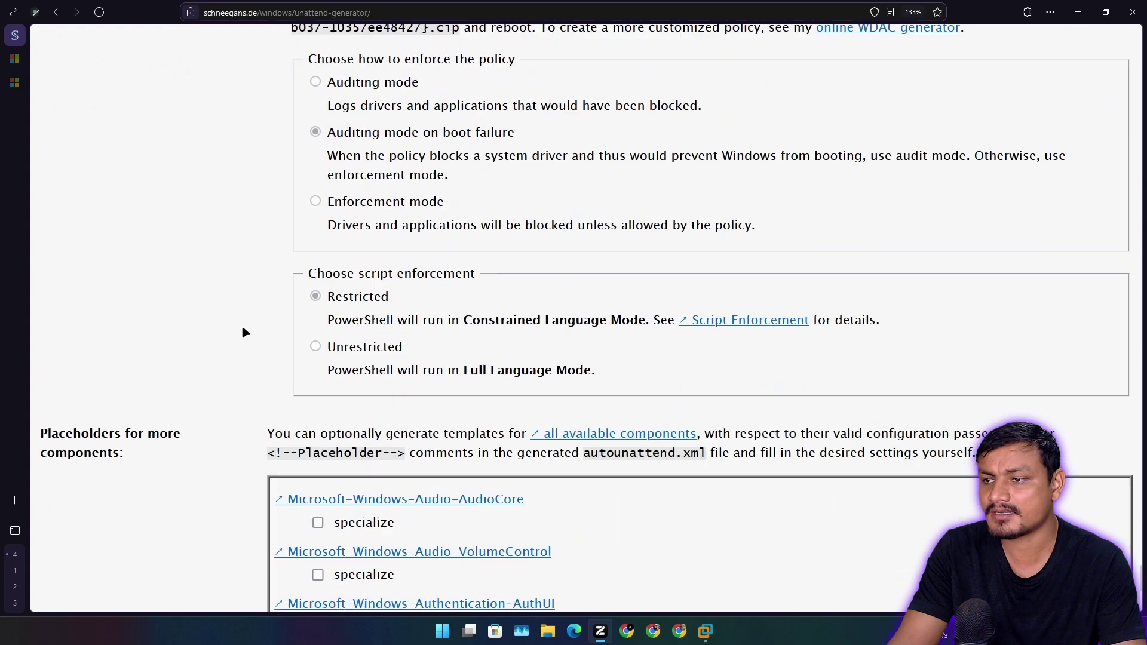
scroll(242, 328, "down", 6)
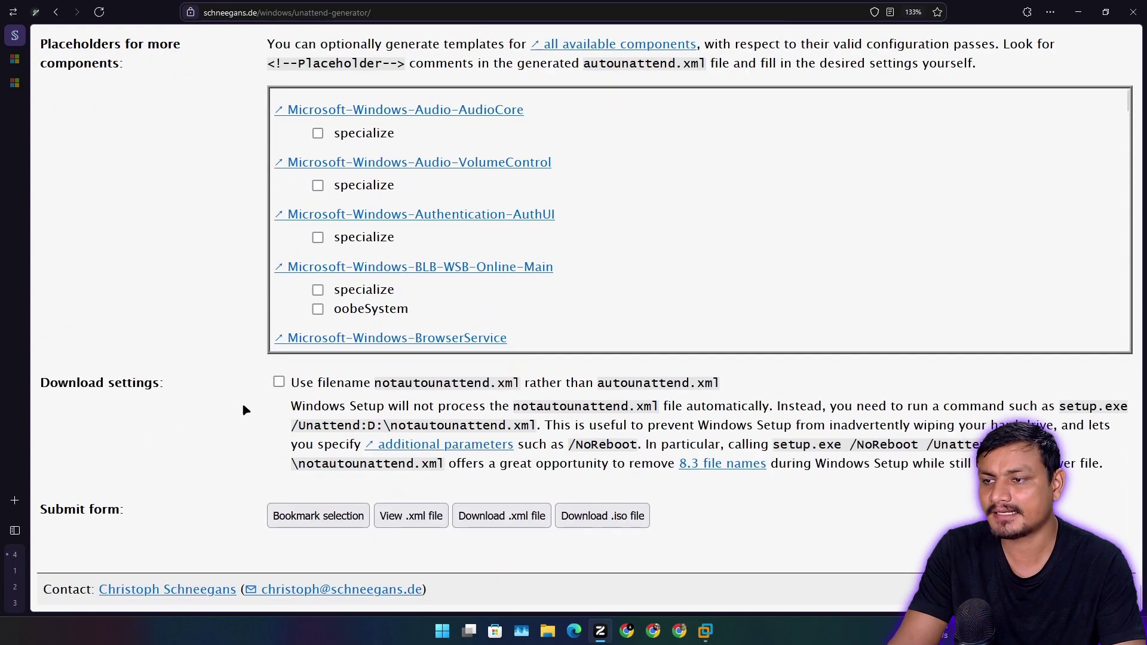
scroll(451, 205, "up", 7)
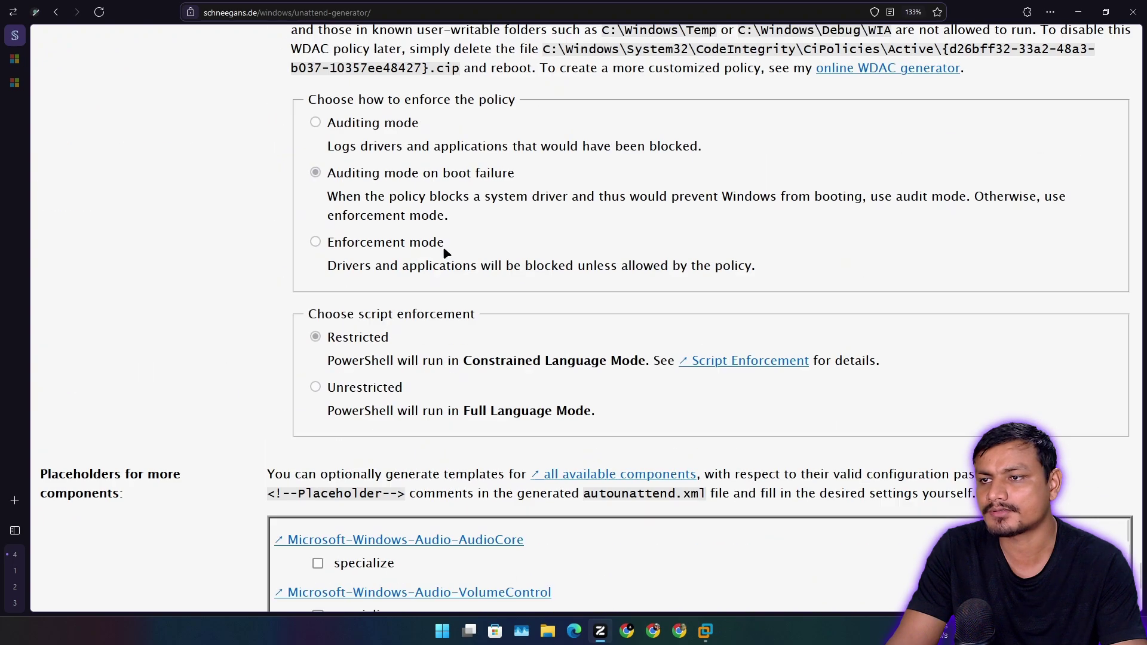
scroll(401, 360, "down", 7)
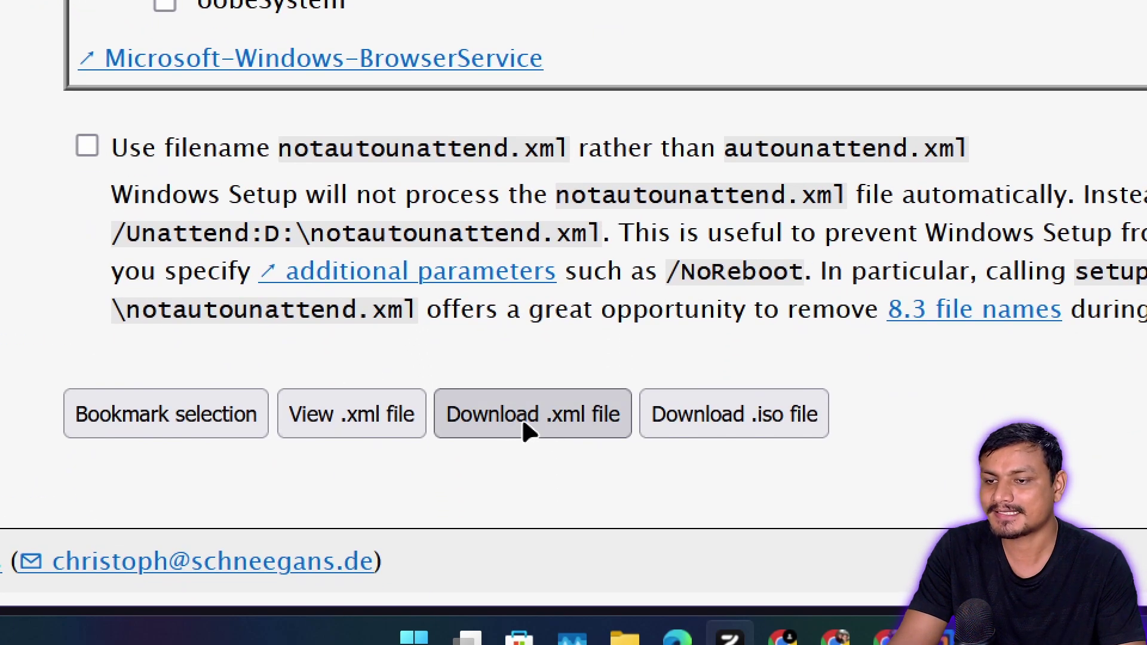
Step: Fix the invalid computer name to KB-PC and save the generated autounattend.xml
left_click(529, 431)
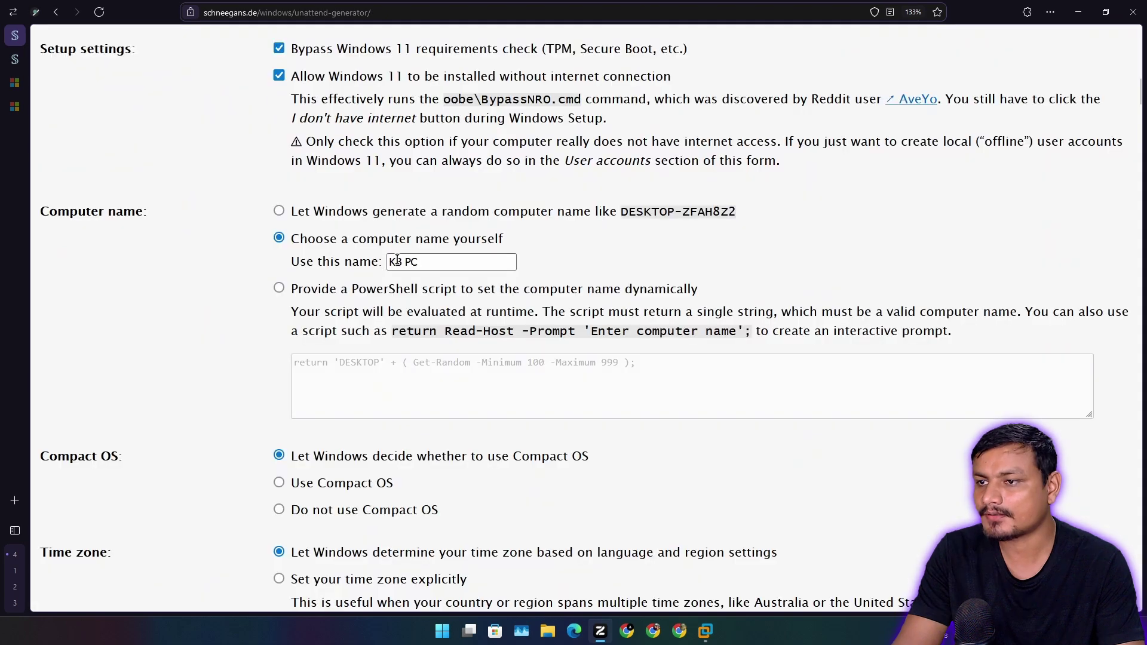
left_click(405, 260)
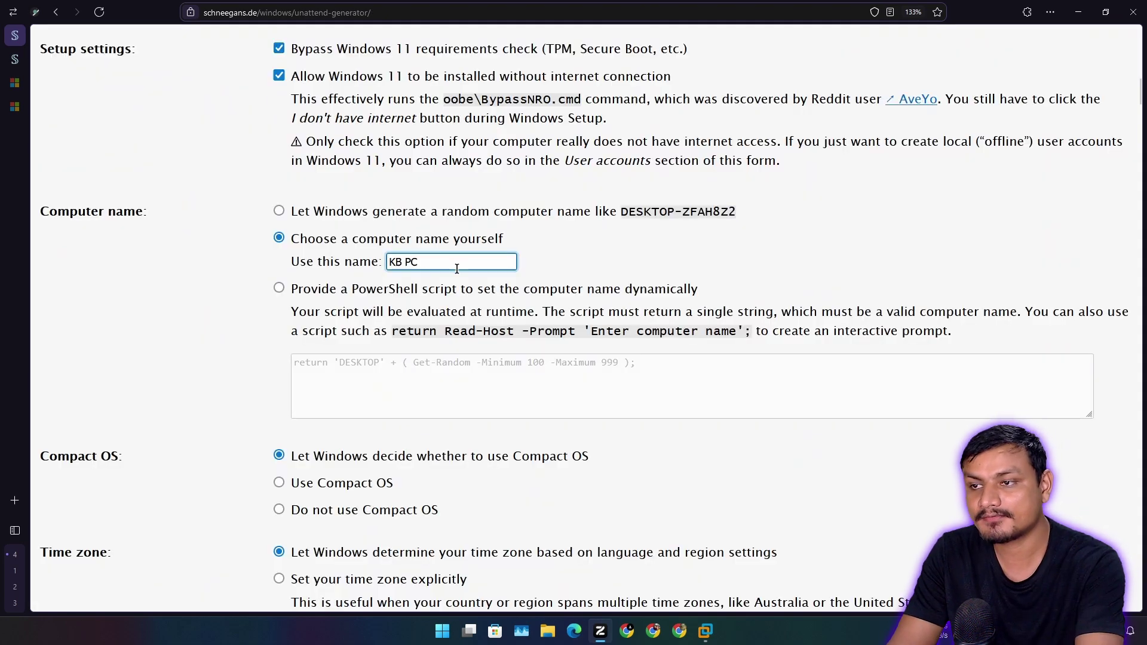
key("BackSpace")
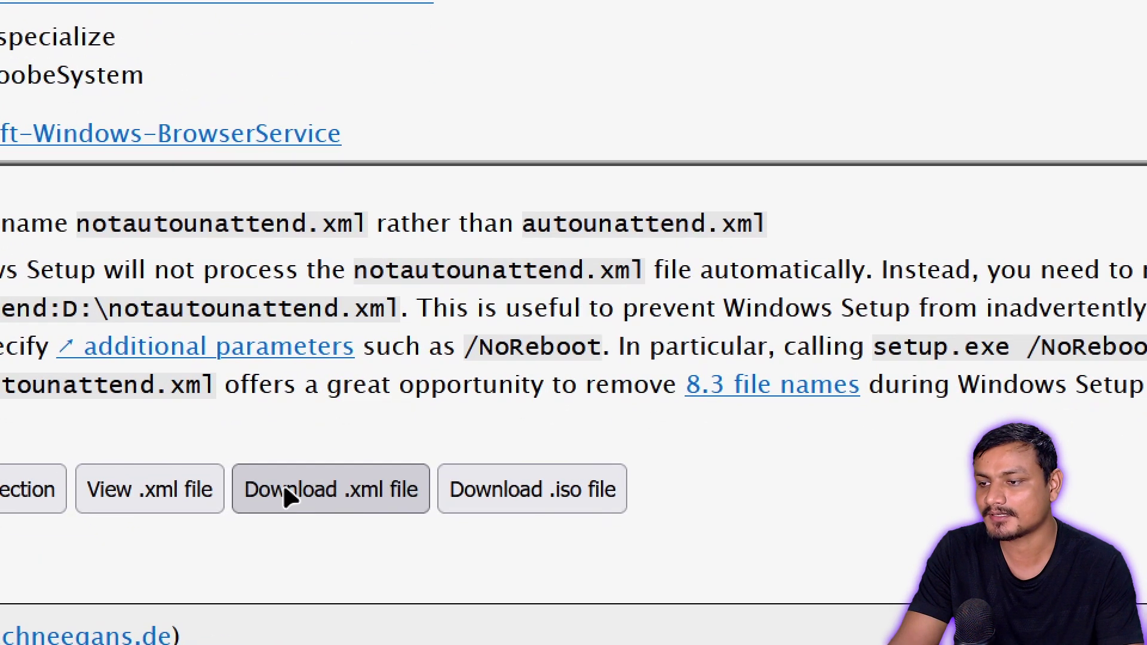
left_click(286, 492)
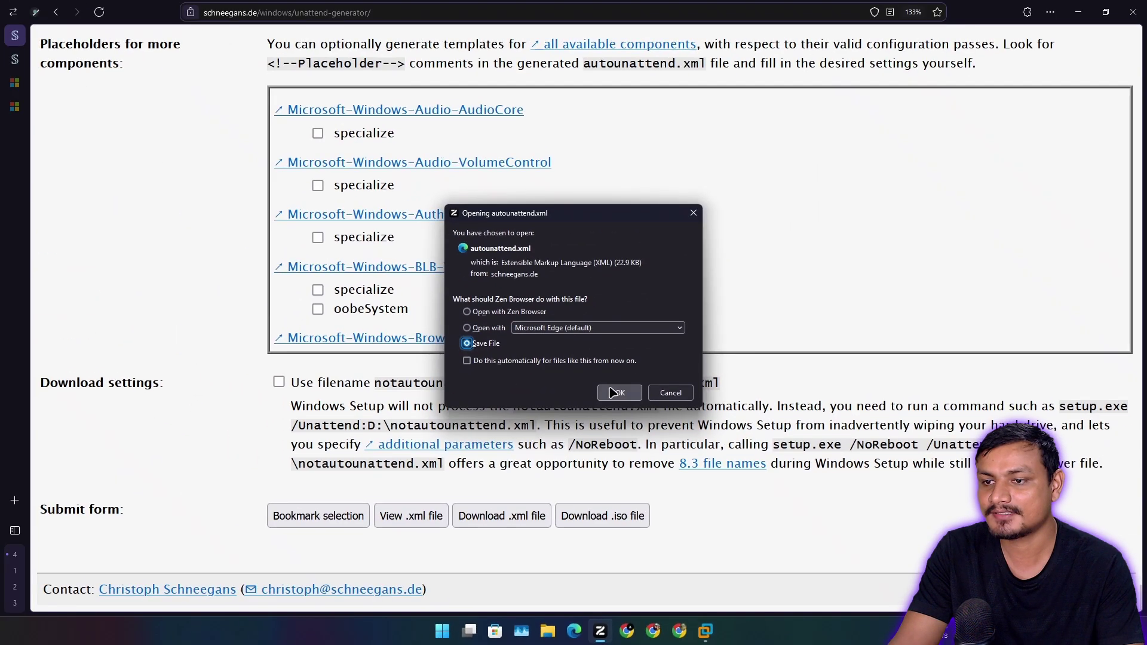
left_click(570, 245)
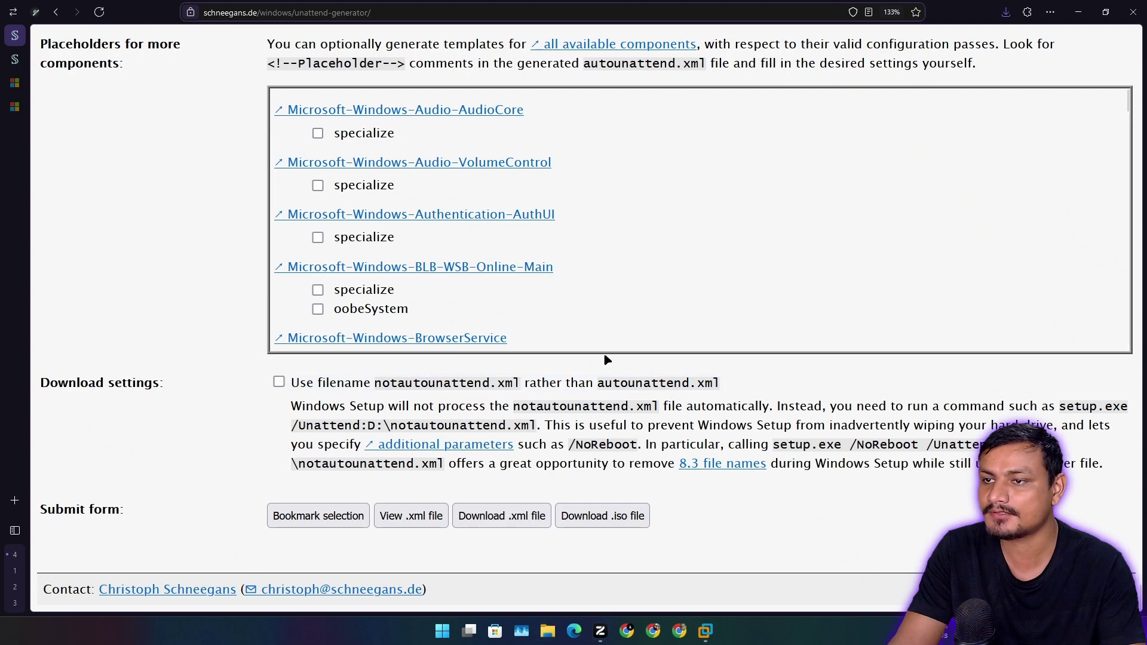
Step: Delete the leftover .avif image from Downloads, leaving only autounattend.xml, and minimise Explorer
key("super+e")
left_click(393, 190)
left_click(551, 143)
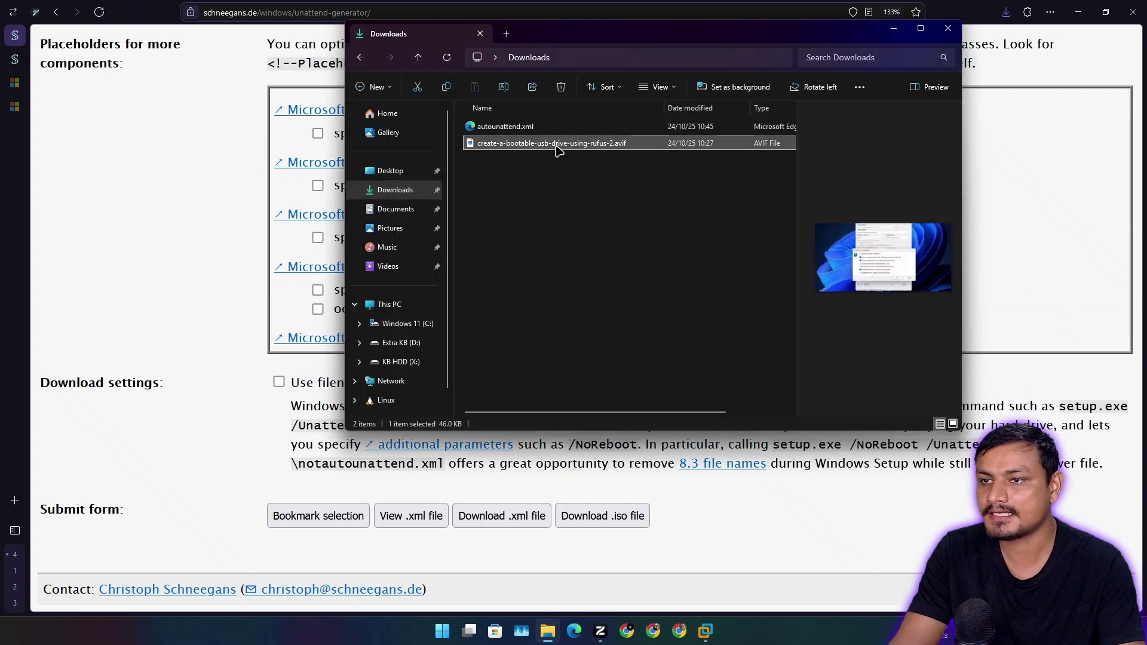
key("Delete")
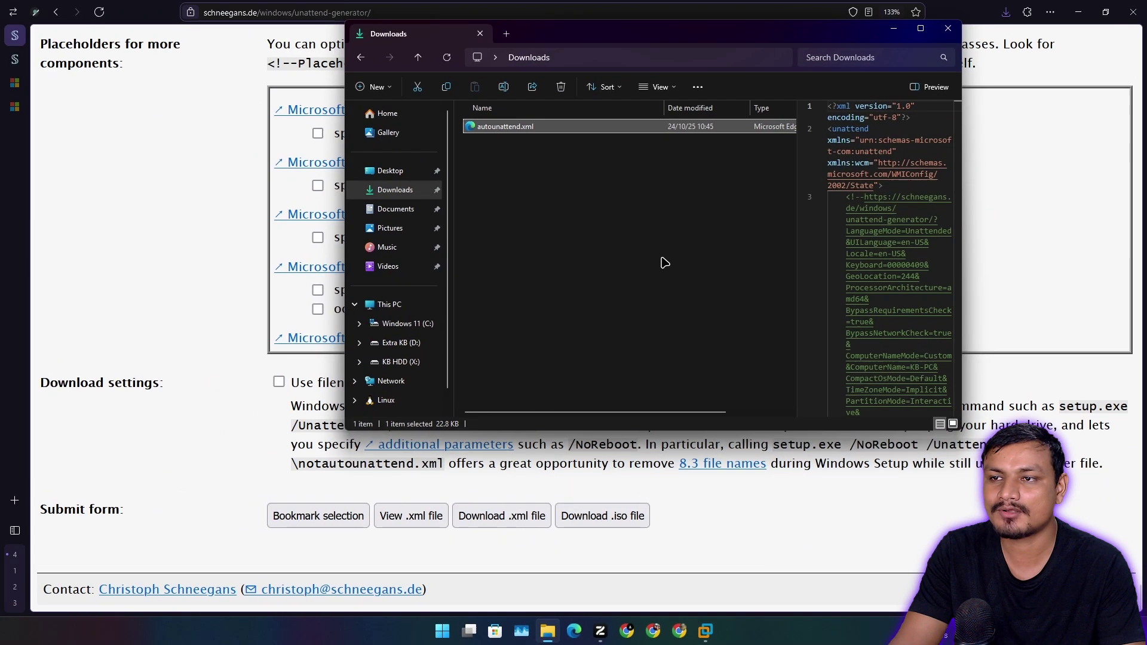
left_click(660, 258)
left_click(892, 29)
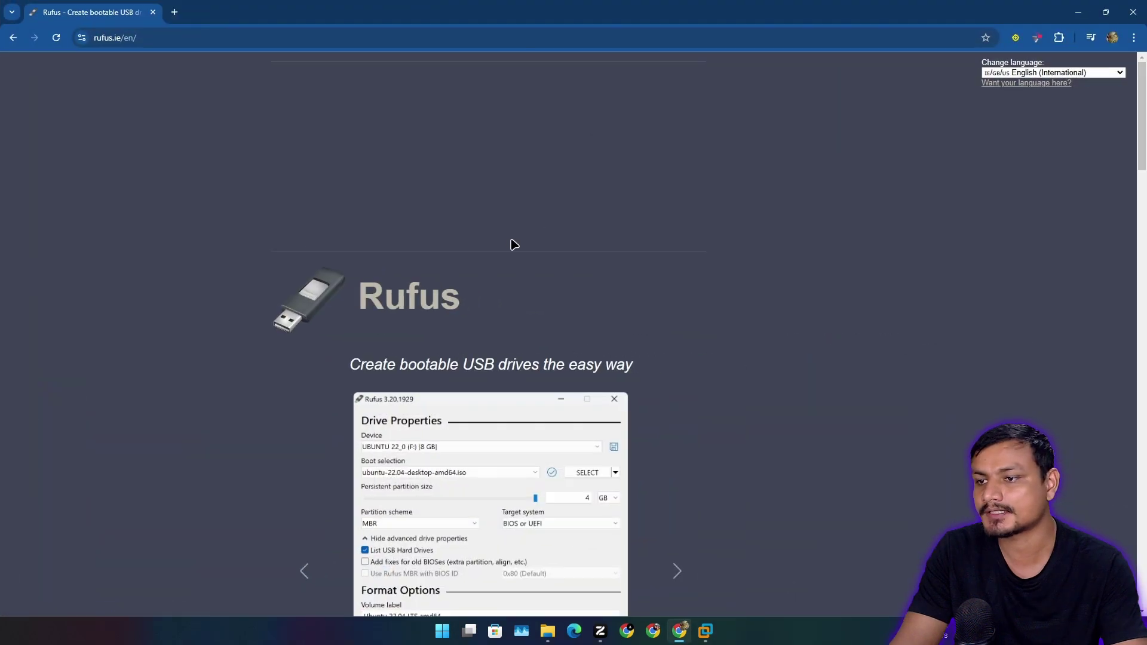
Step: Close the Chrome window showing the rufus.ie rufus-4.6 download page
scroll(514, 244, "down", 15)
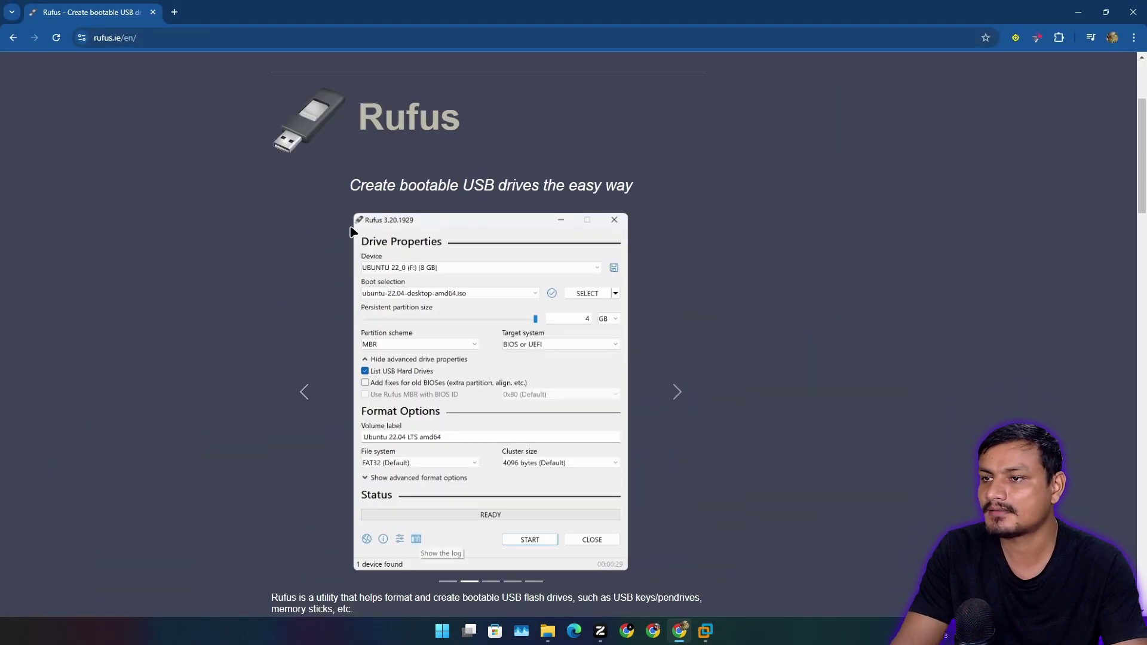
scroll(601, 309, "up", 4)
scroll(422, 336, "down", 3)
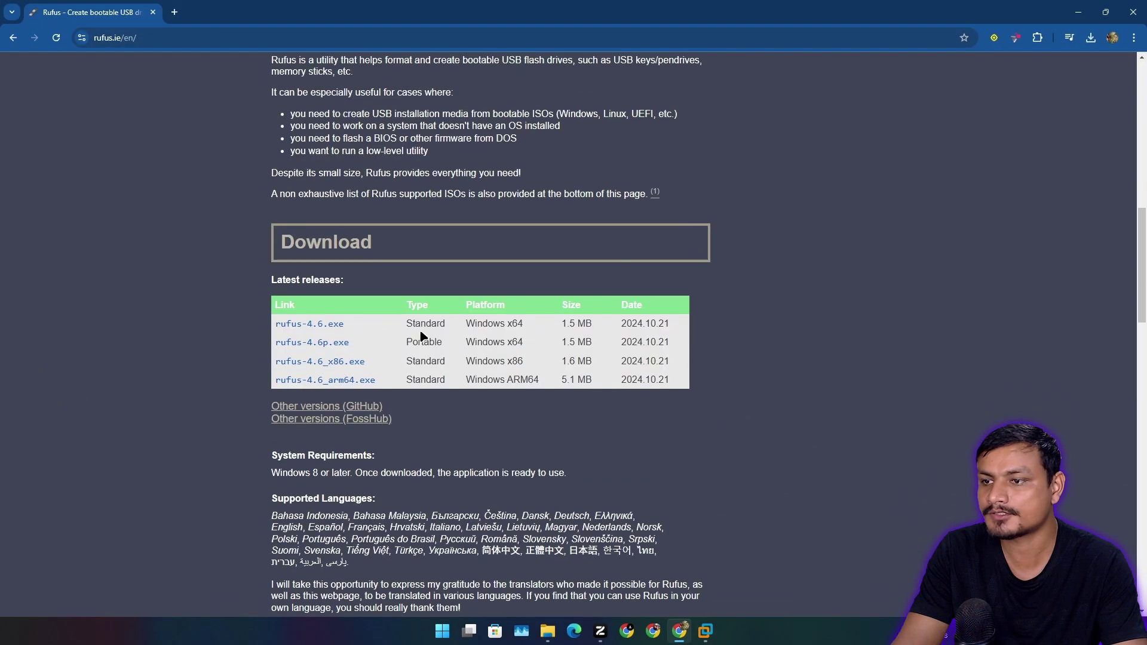
scroll(557, 406, "up", 4)
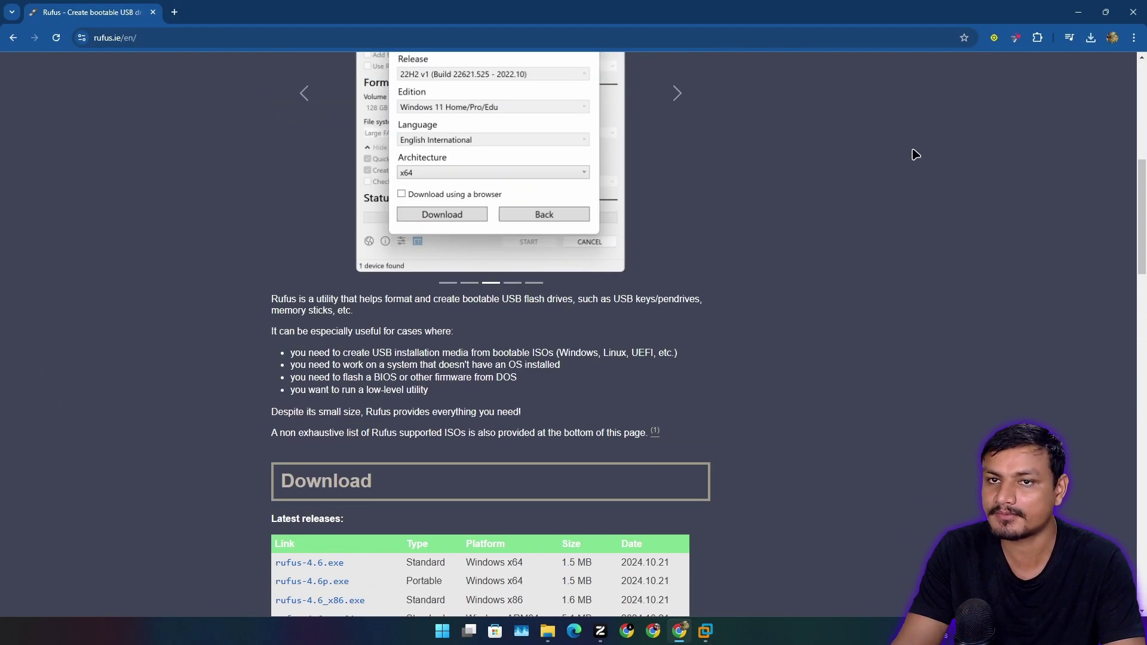
scroll(669, 255, "down", 2)
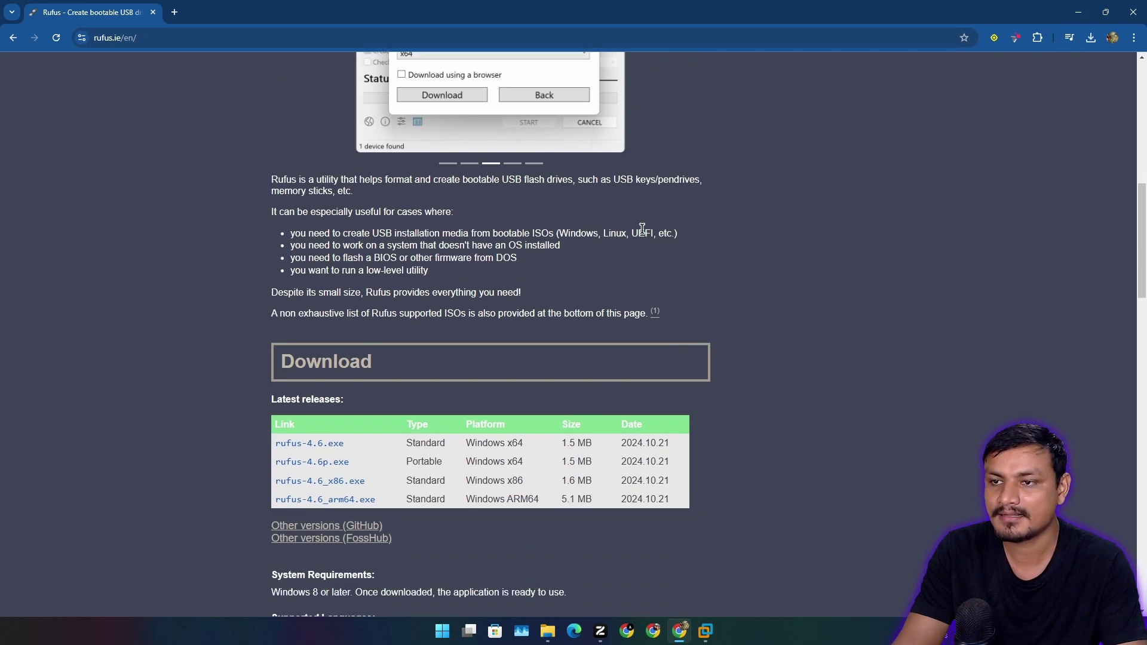
left_click(1133, 12)
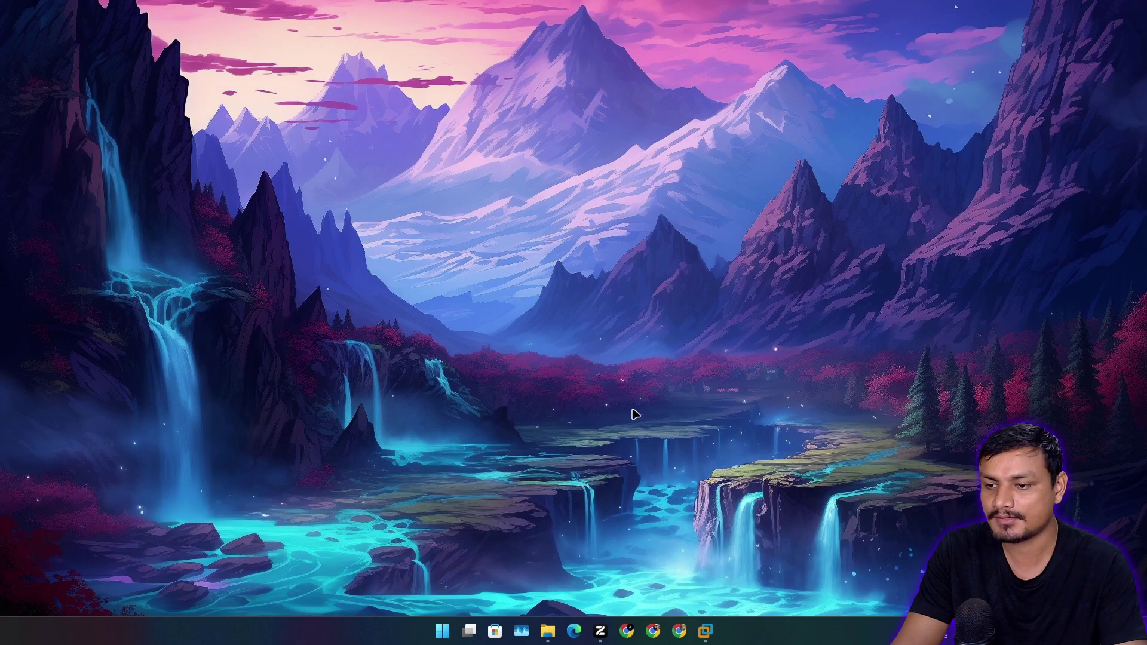
Step: On the Windows 11 download page, select 'Windows 11 (multi-edition ISO for x64 devices)'
left_click(603, 635)
left_click(15, 107)
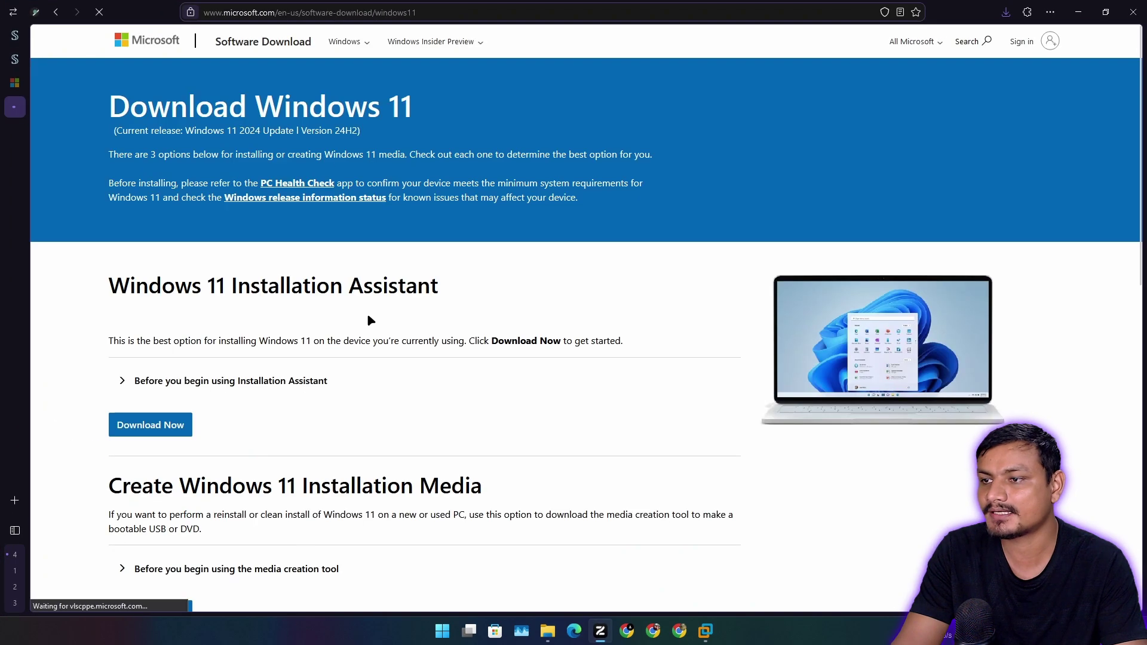
scroll(278, 293, "down", 3)
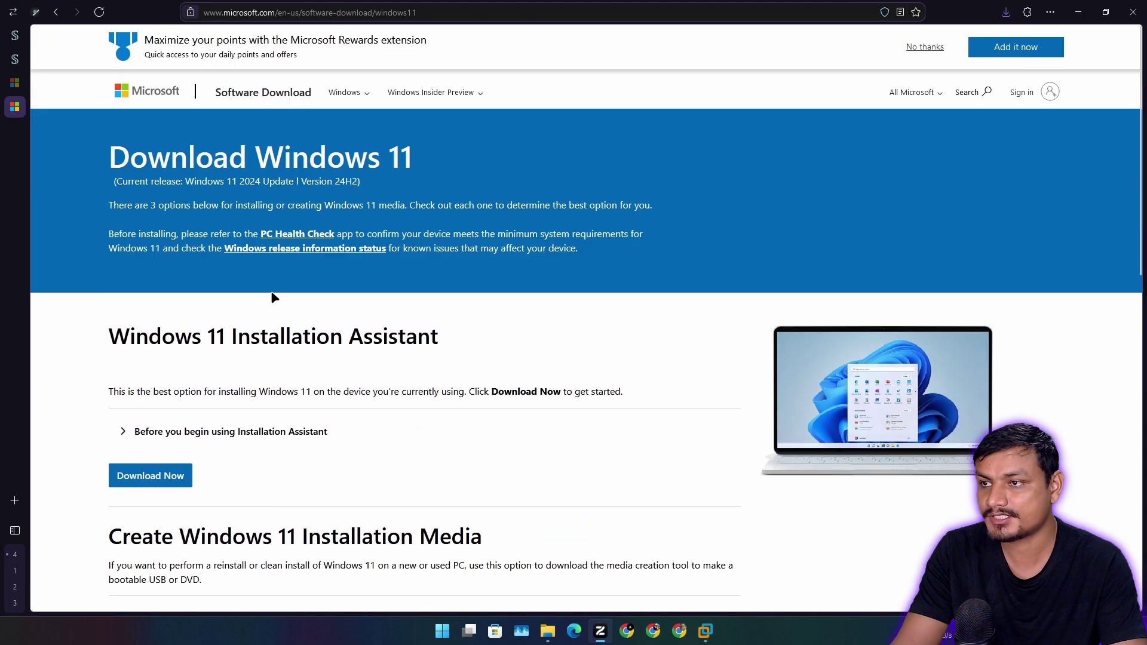
scroll(909, 65, "down", 4)
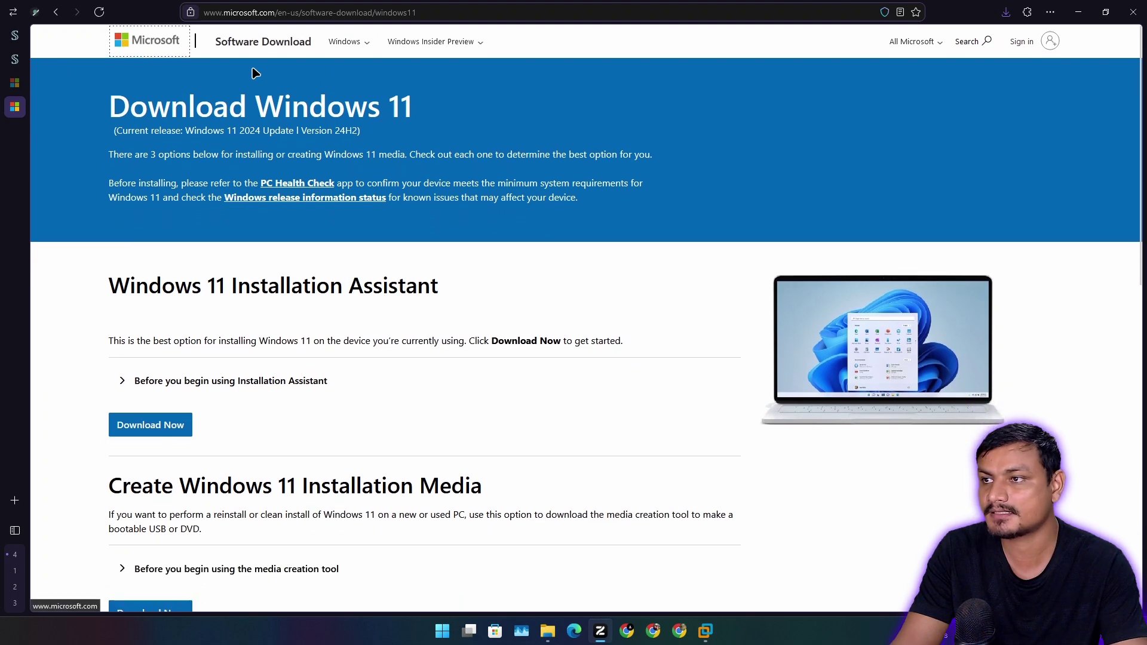
scroll(164, 275, "down", 6)
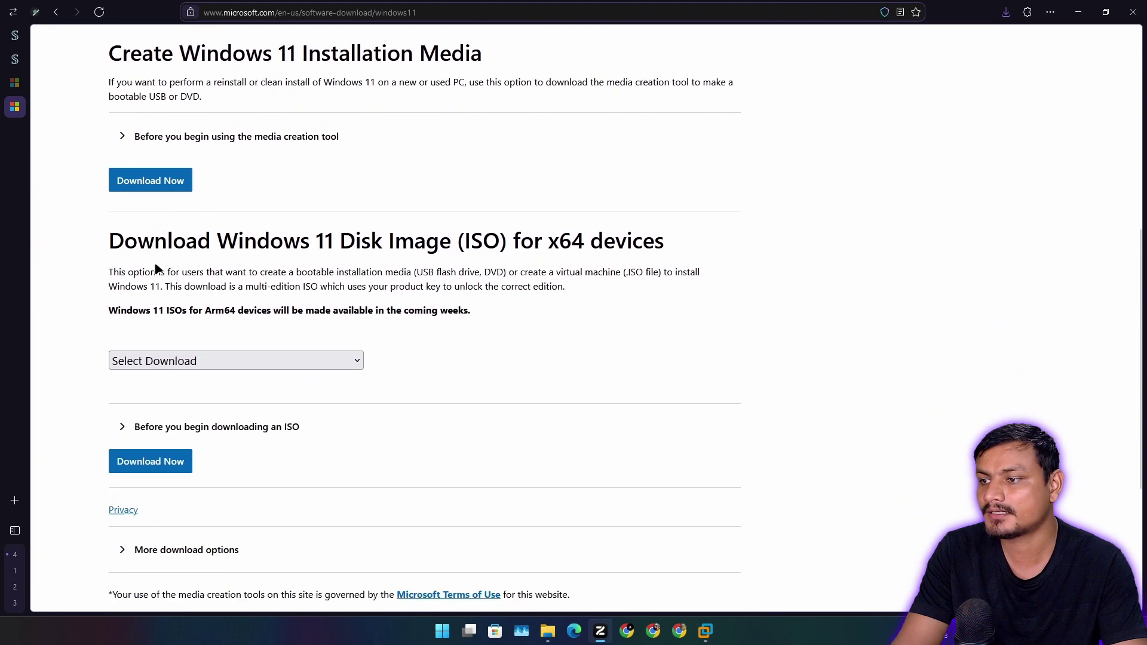
left_click(159, 246)
left_click(220, 291)
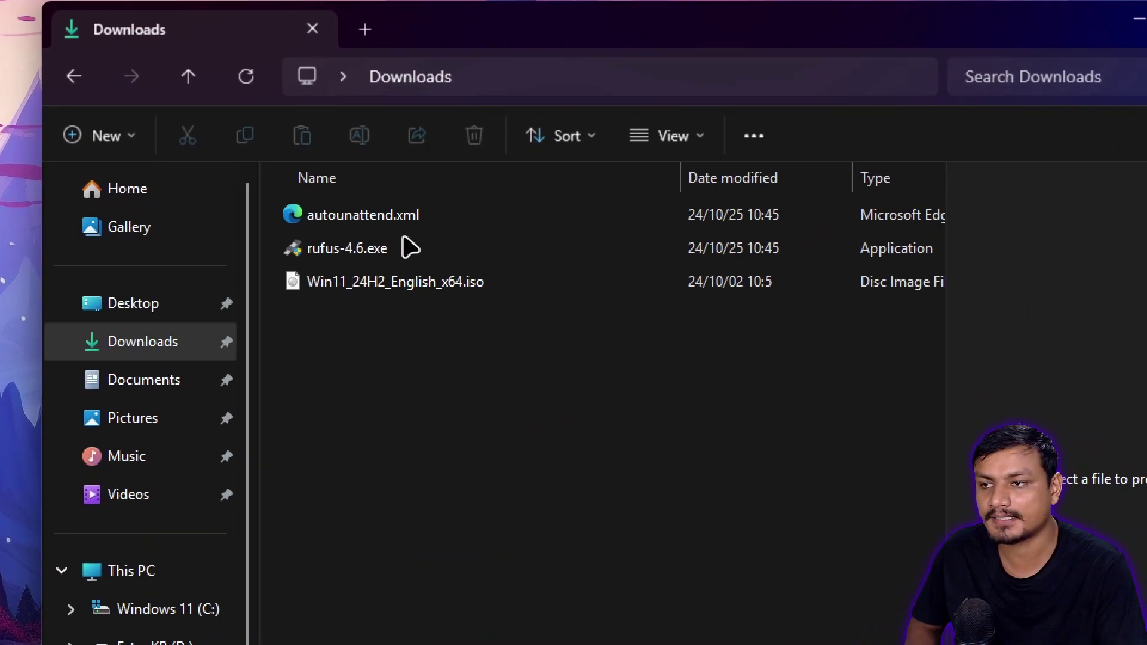
Step: Launch rufus-4.6.exe from Downloads, minimise Explorer and move the Rufus window up-left
left_click(340, 247)
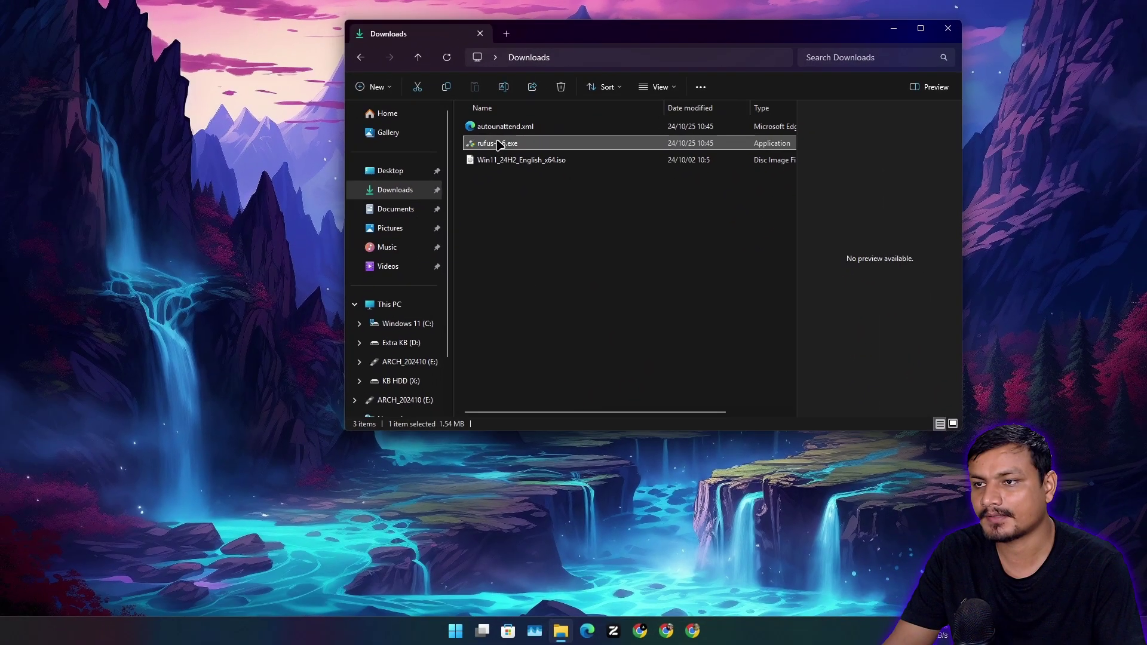
double_click(498, 145)
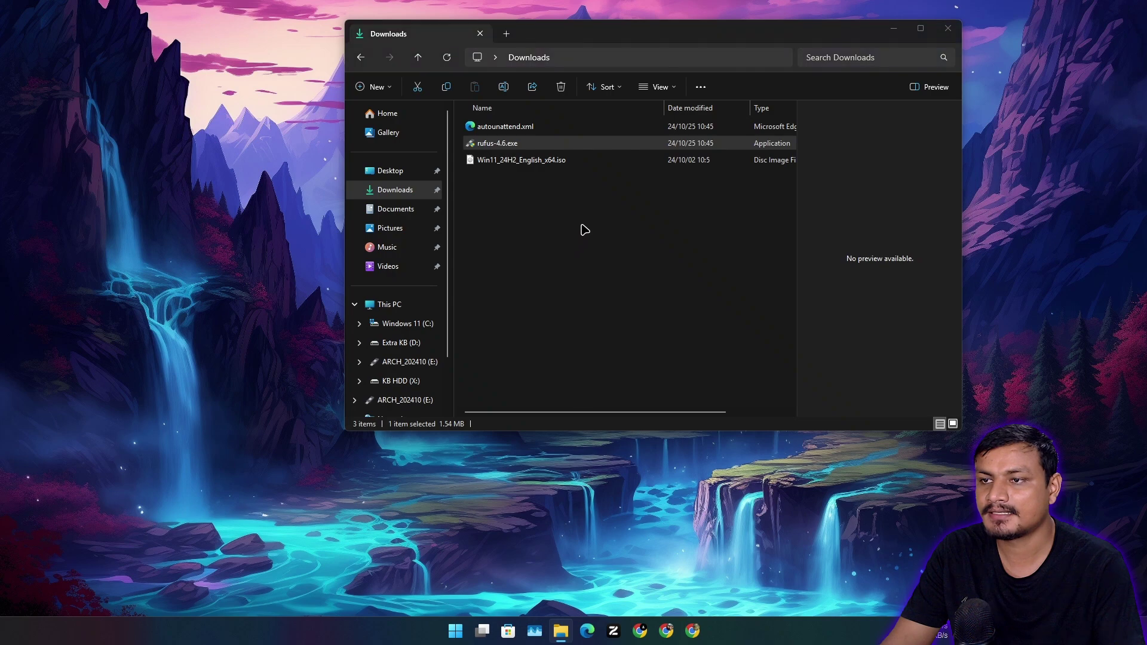
left_click(894, 28)
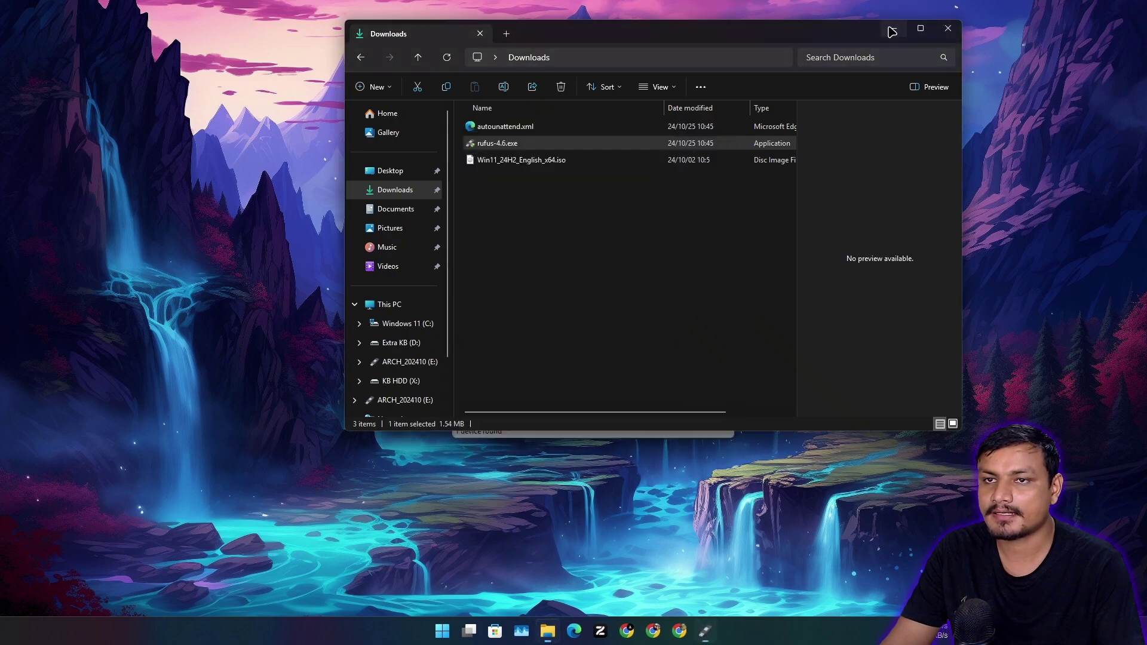
left_click_drag(629, 123, 597, 107)
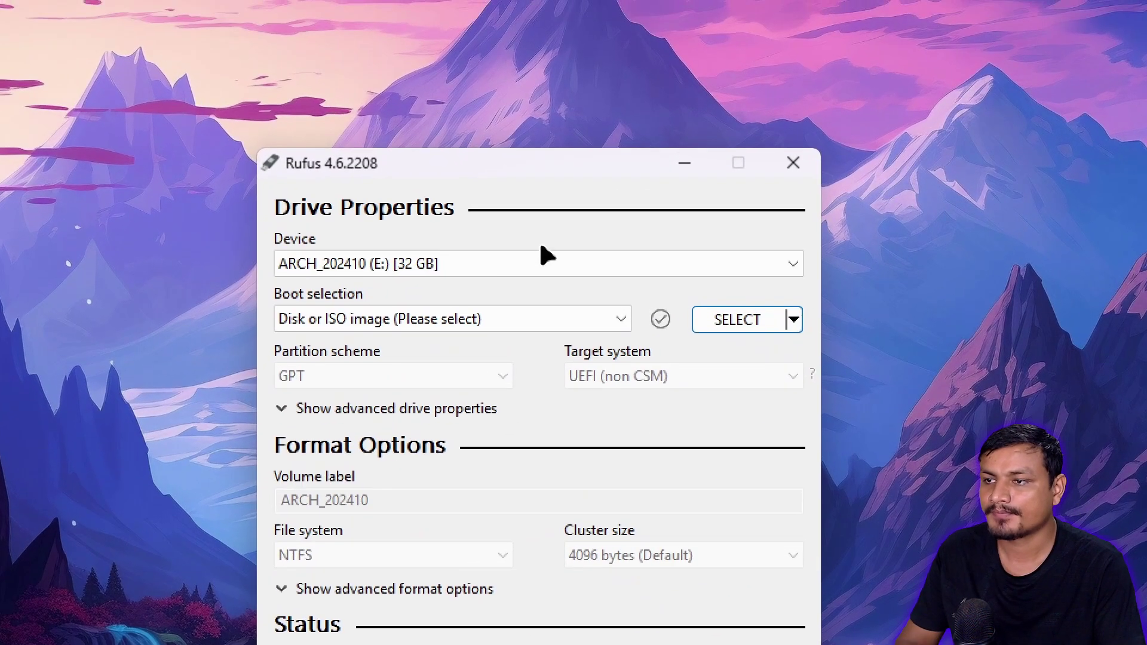
Step: Target the 32 GB ARCH_202410 (E:) drive with Win11_24H2_English_x64.iso and start writing
left_click(471, 188)
left_click(411, 289)
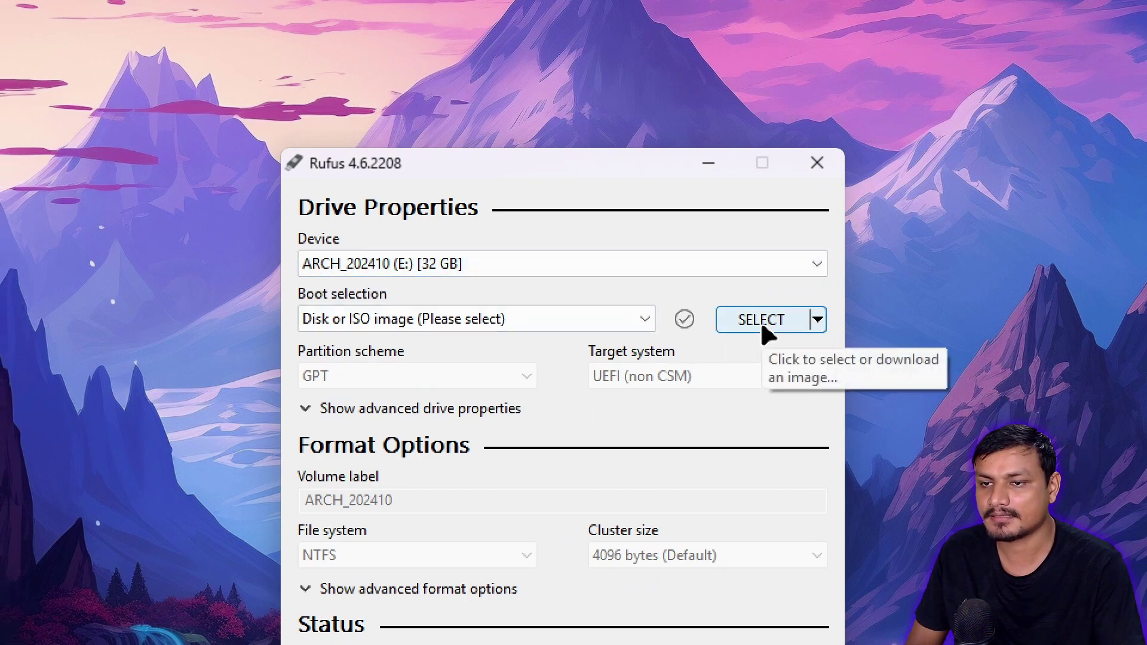
left_click(764, 328)
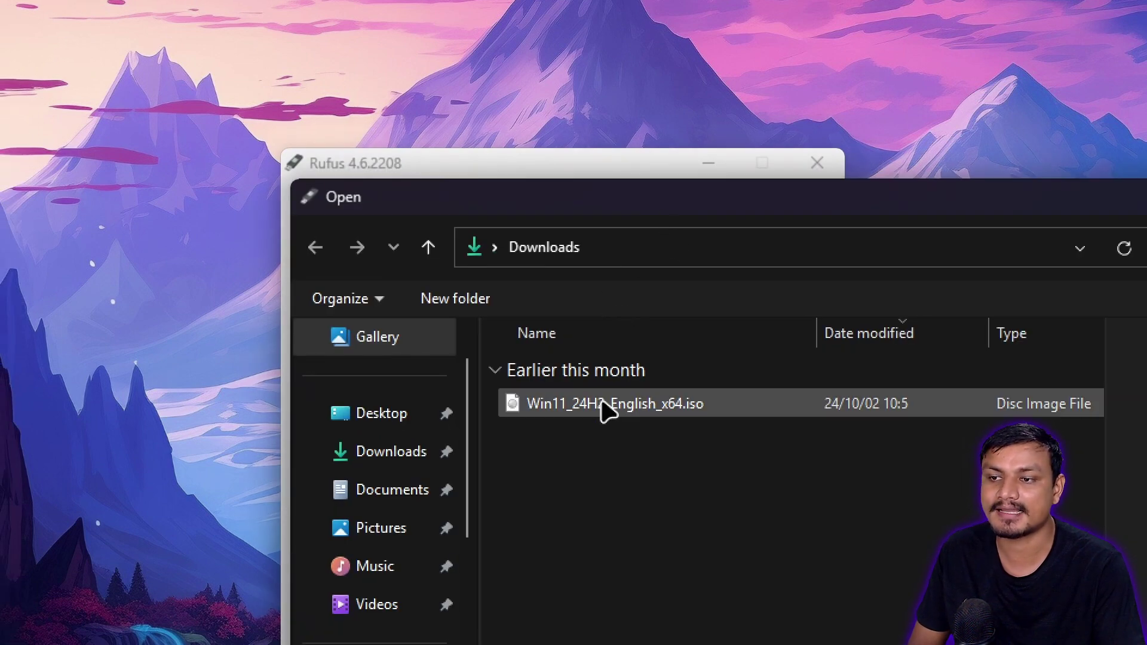
left_click(376, 461)
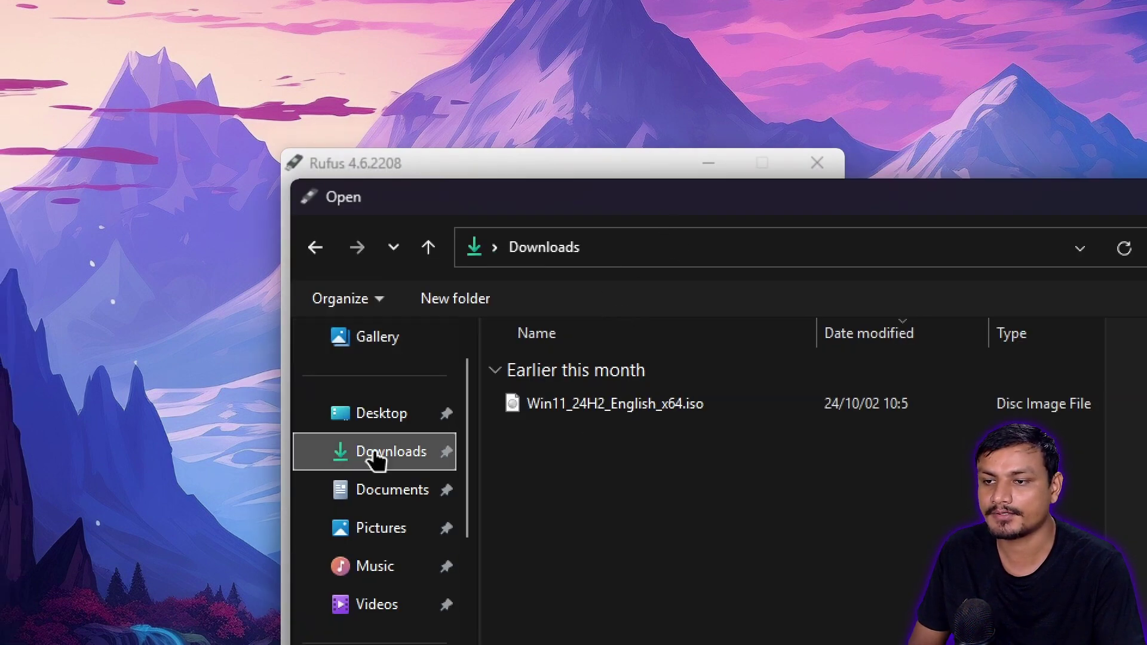
left_click(594, 410)
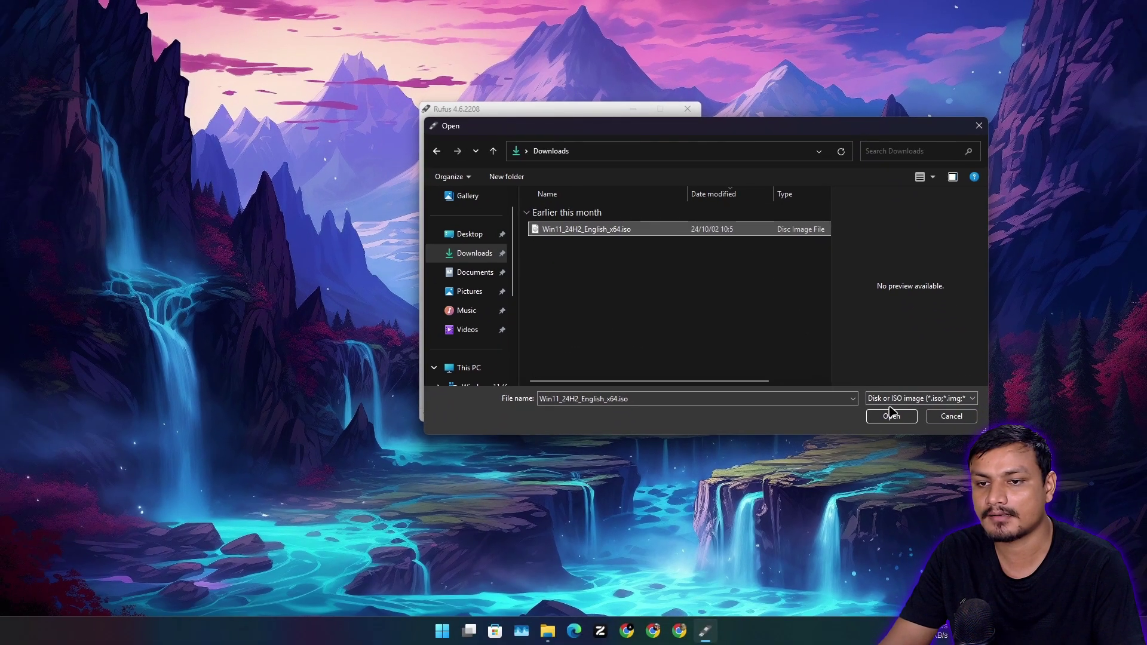
left_click(889, 417)
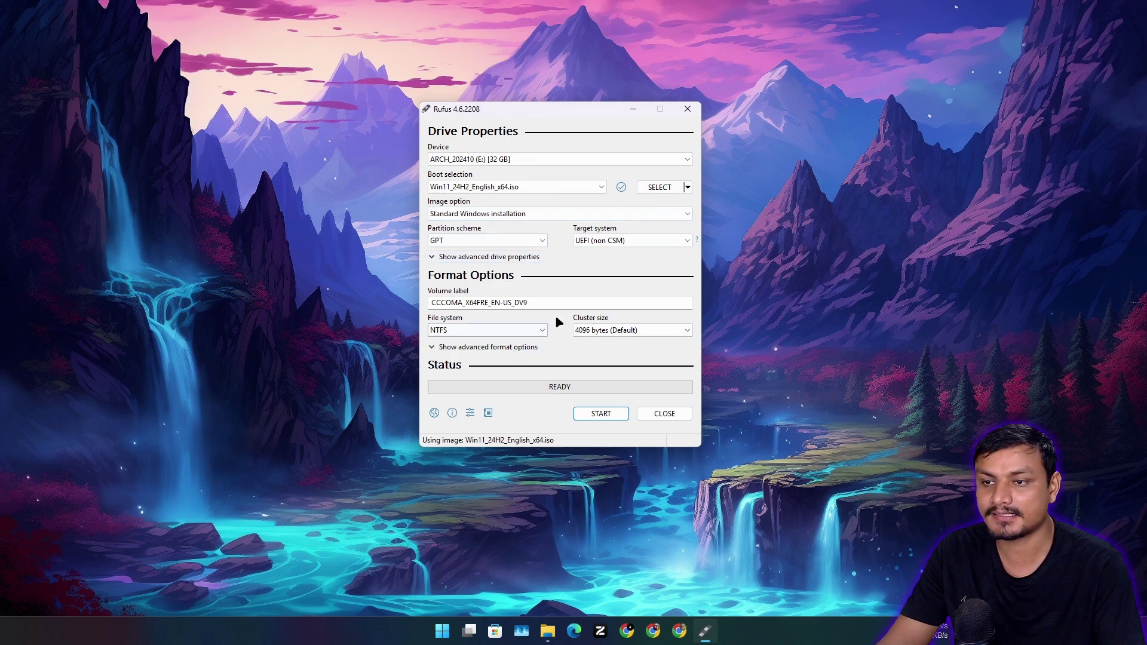
left_click(598, 413)
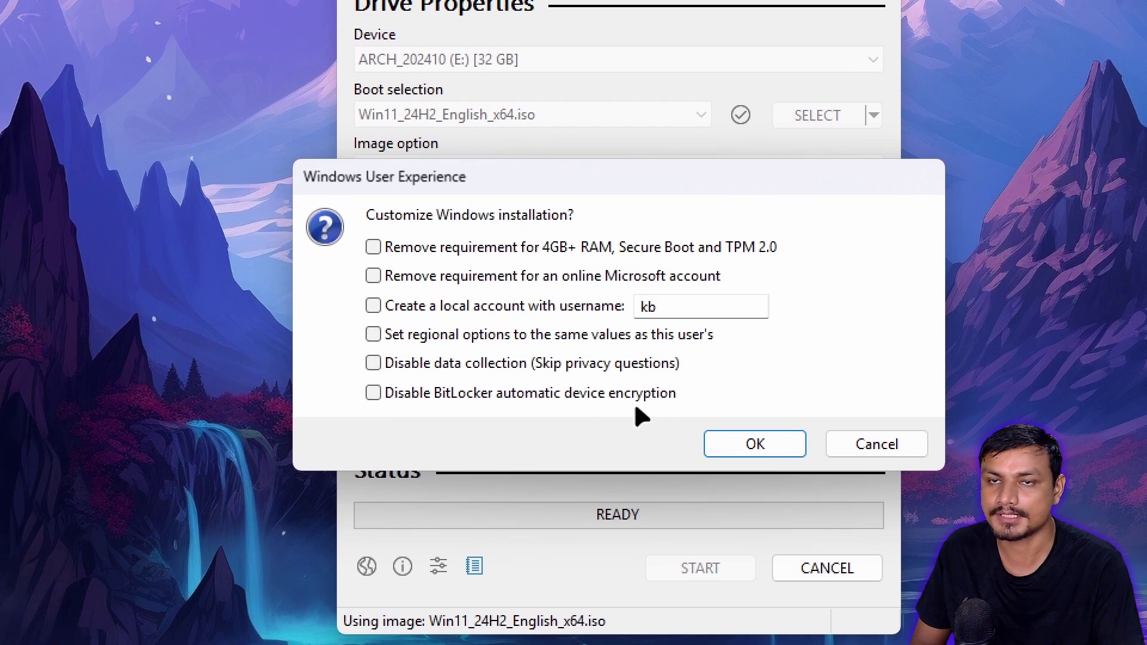
Step: Accept no Windows customizations, confirm erasing the drive, and close Rufus once ready
left_click(780, 447)
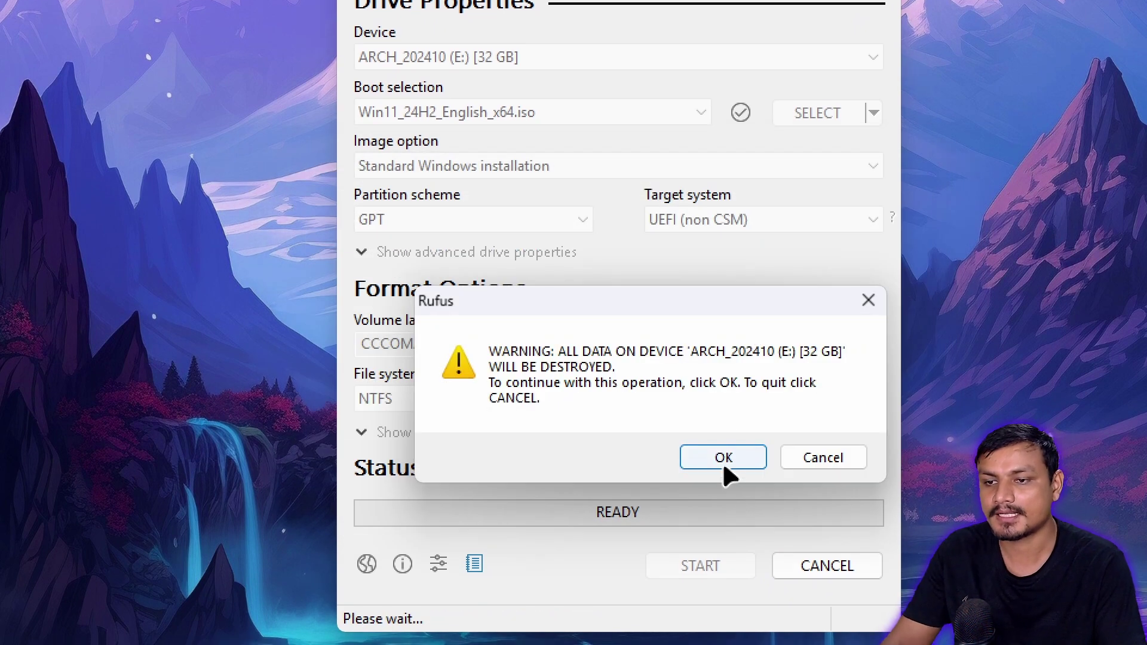
left_click(729, 462)
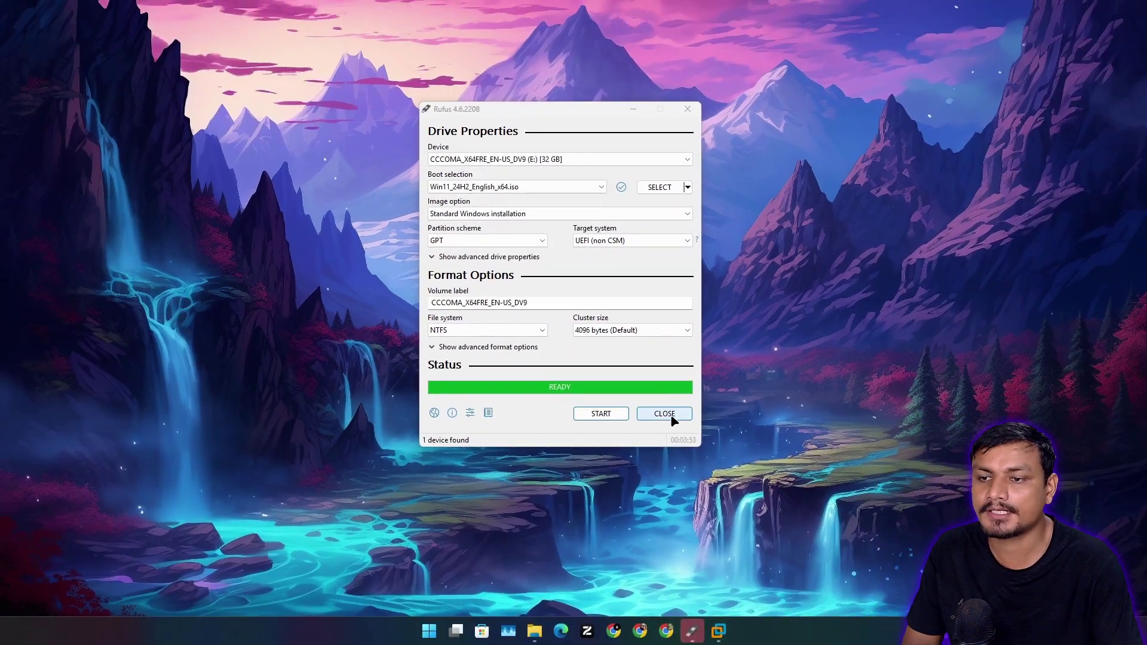
left_click(664, 414)
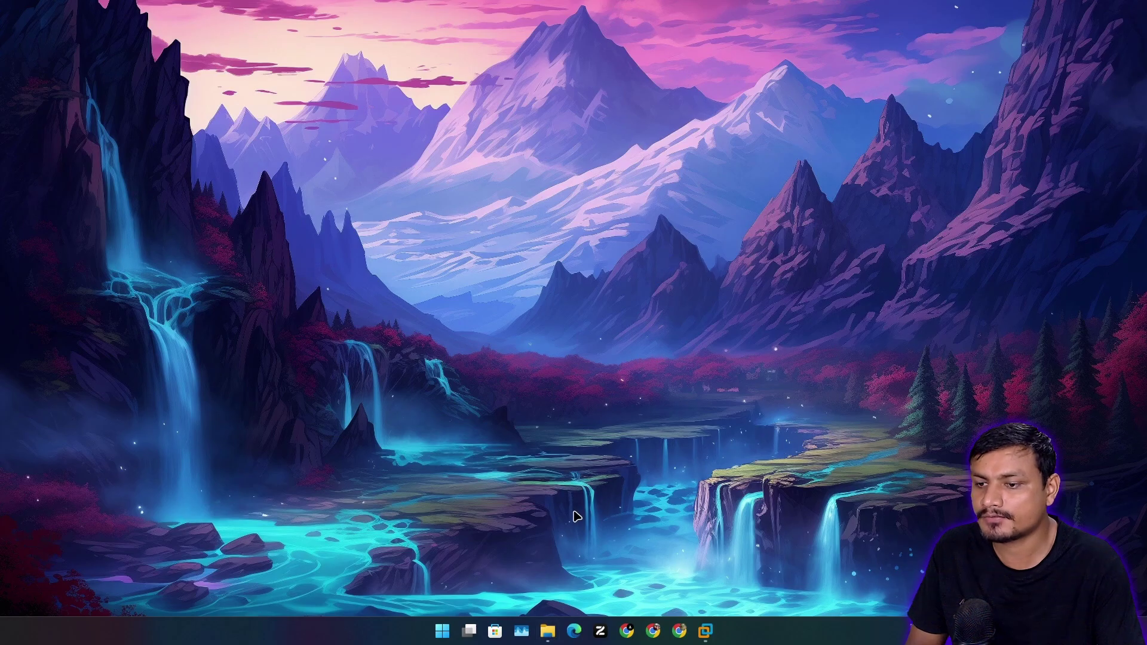
Step: Copy autounattend.xml from Downloads to the CCCOMA_X64FRE_EN-US_DV9 (E:) drive root, then close Explorer
left_click(546, 632)
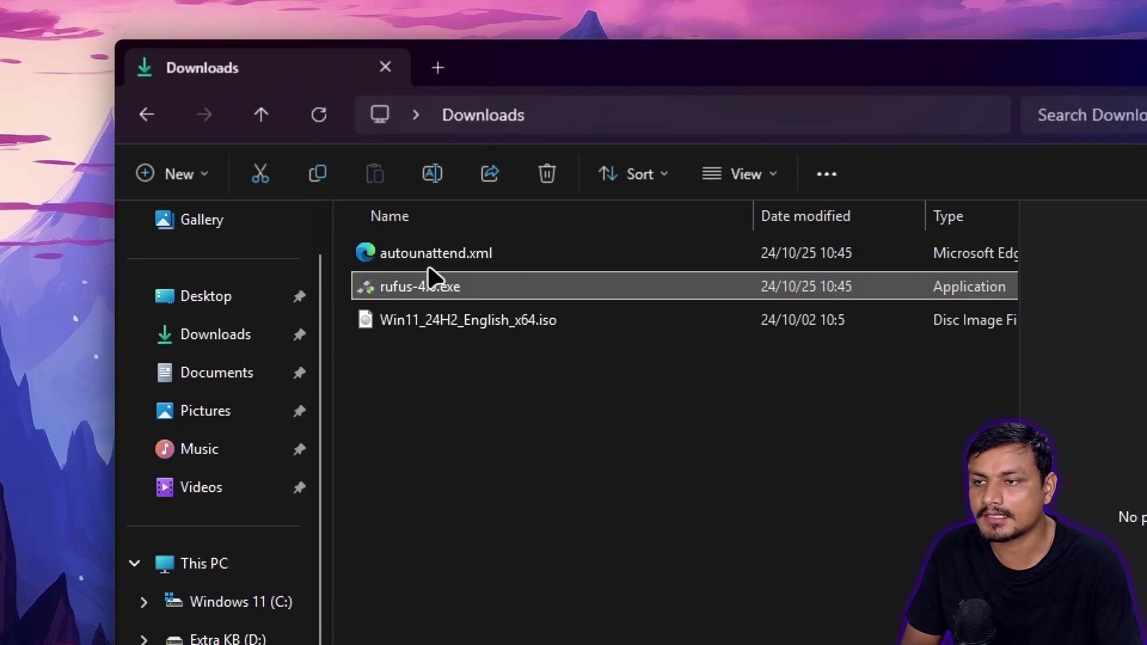
left_click(464, 432)
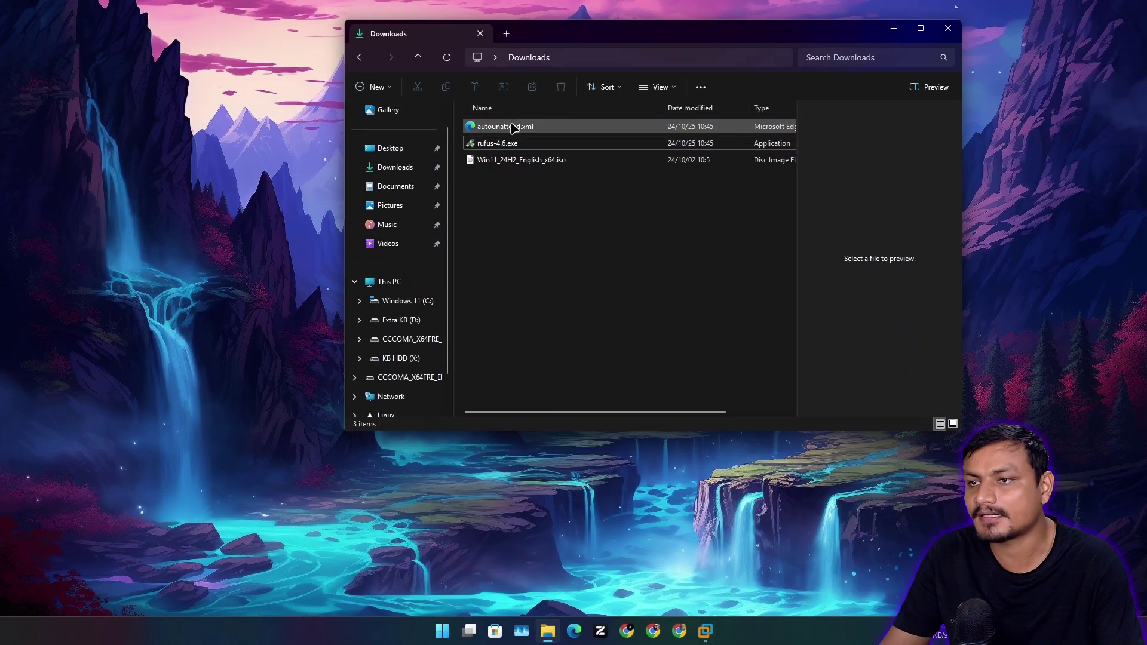
left_click(448, 257)
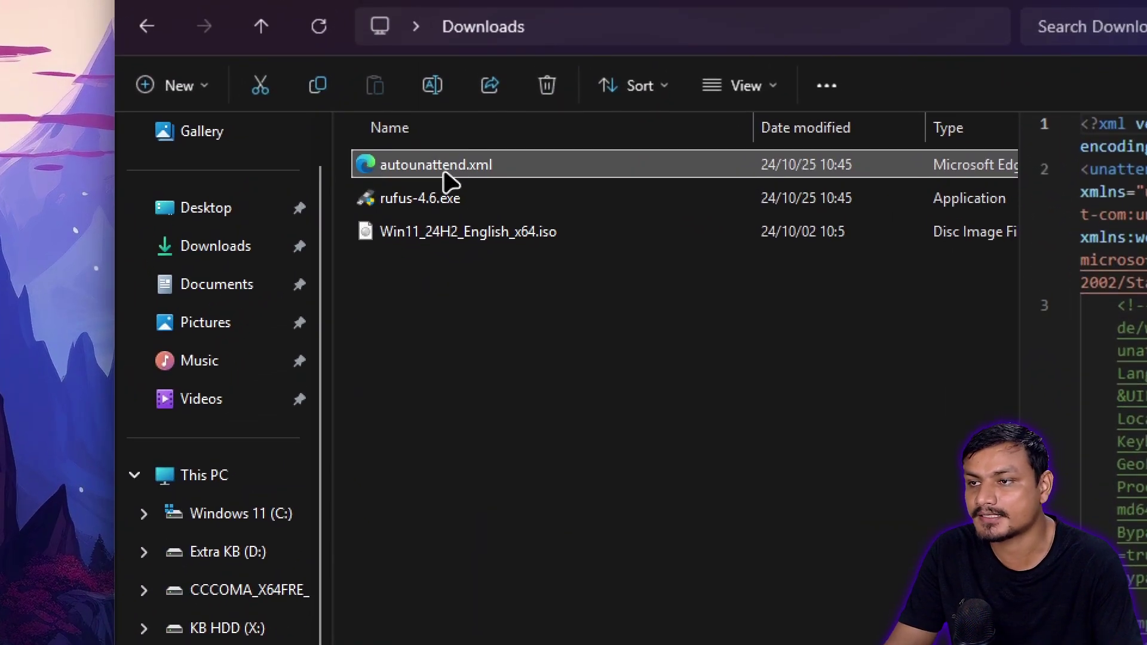
right_click(445, 175)
key("Escape")
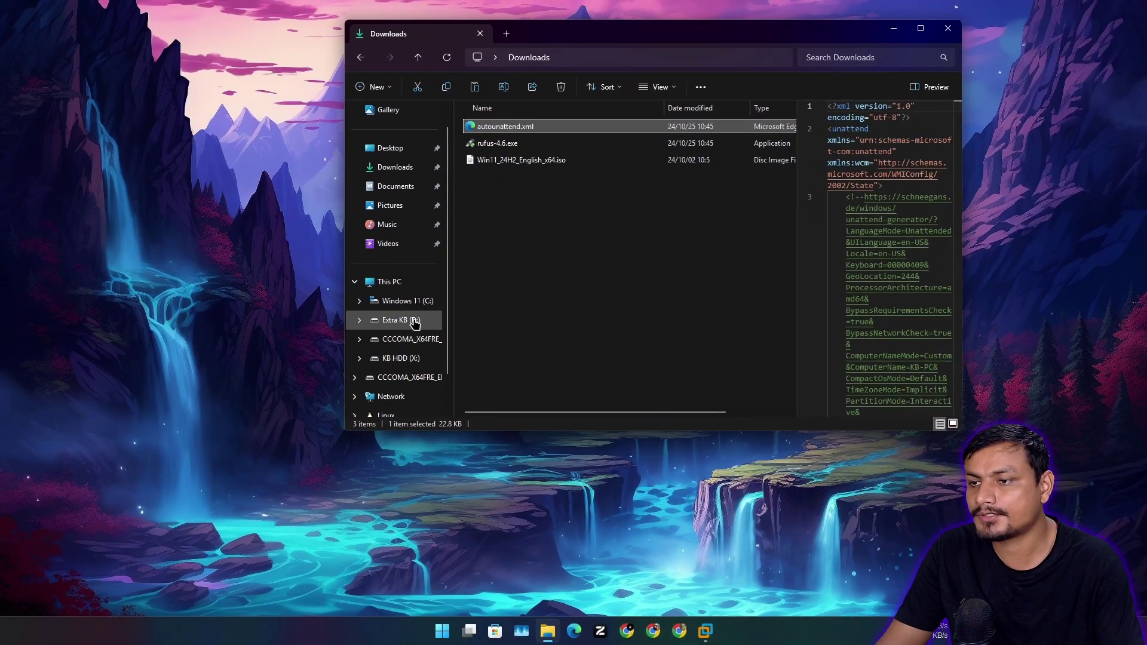
left_click(396, 339)
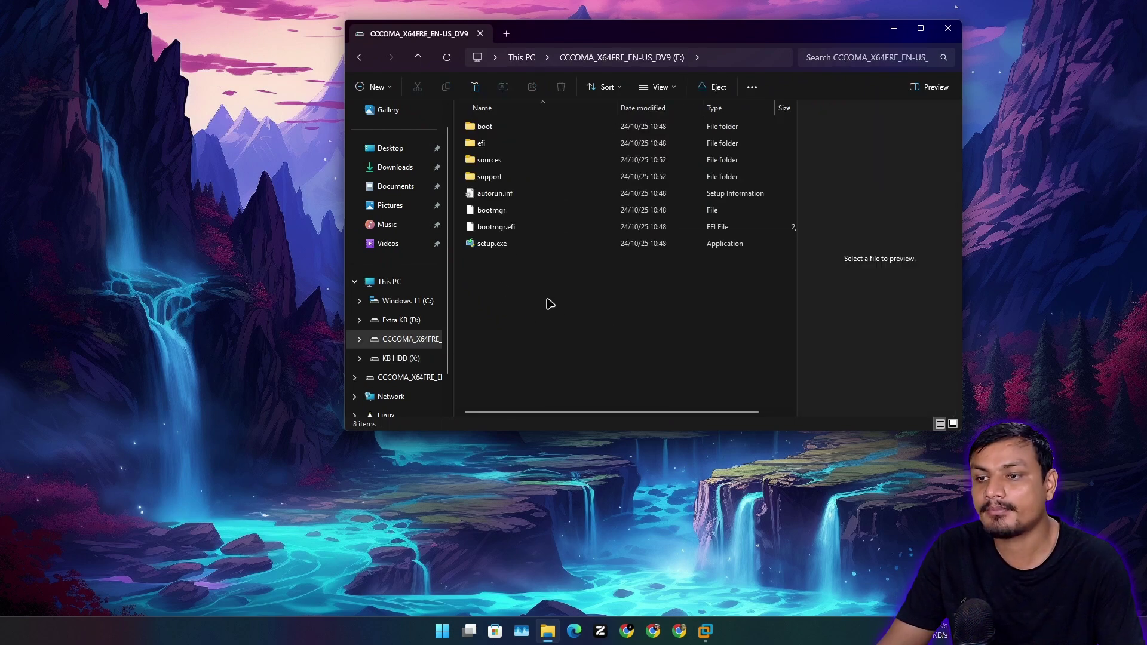
right_click(550, 304)
key("Escape")
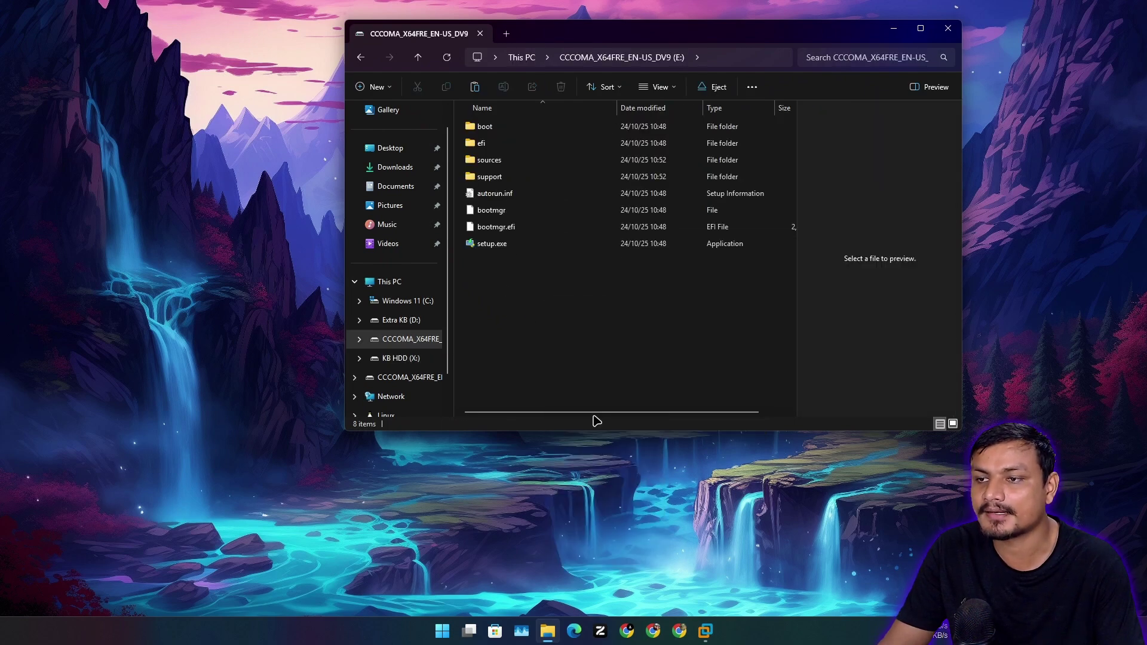
key("ctrl+v")
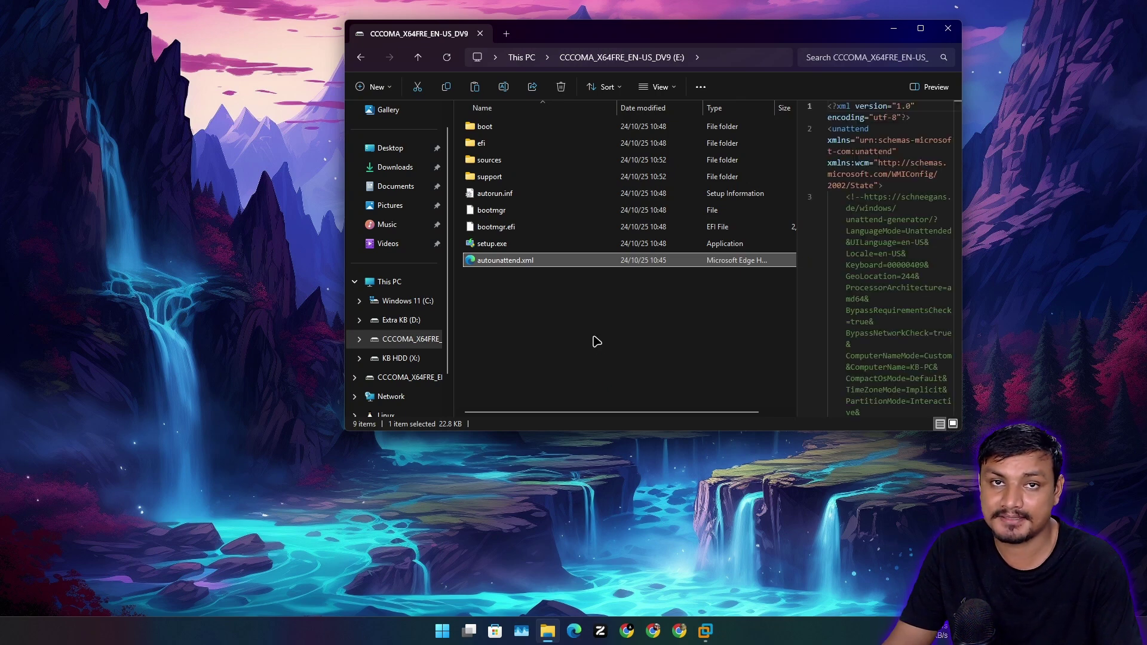
left_click(949, 28)
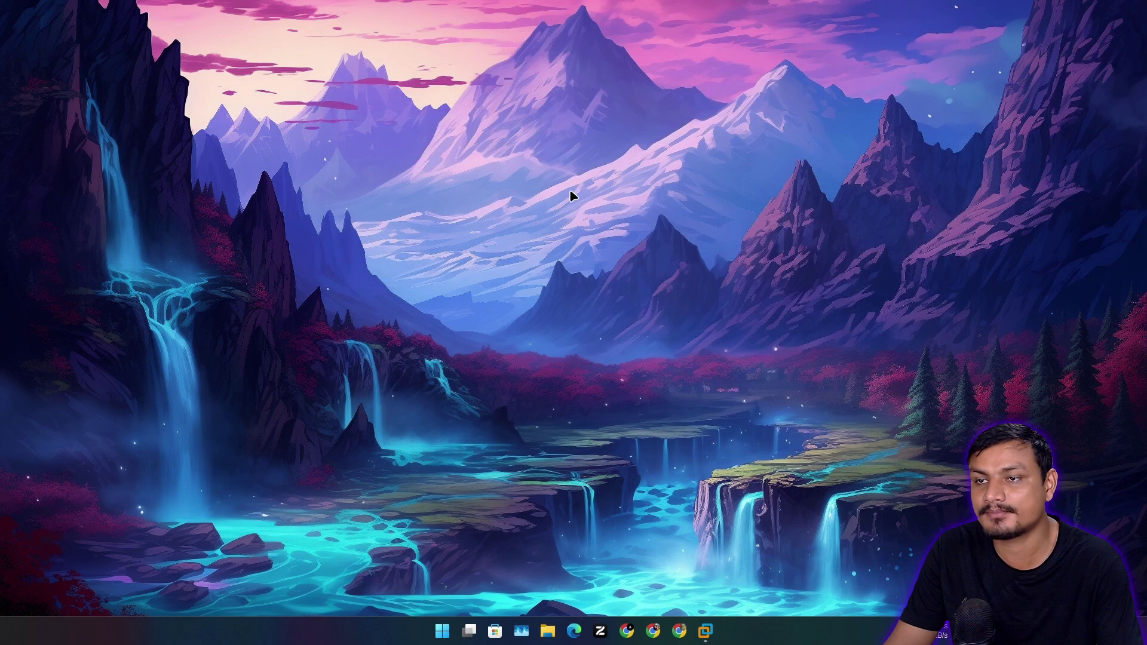
Step: Boot the VM from EFI VMware Virtual NVME Namespace (NSID 1) and view Windows Setup full screen
key("Up")
key("Up")
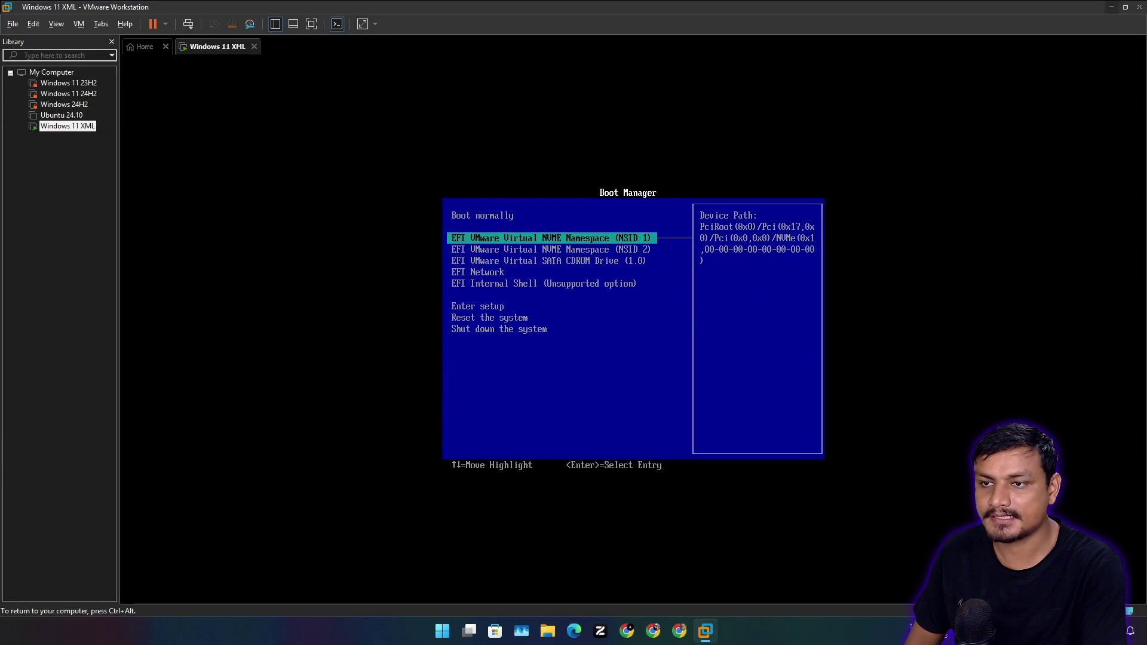
key("Return")
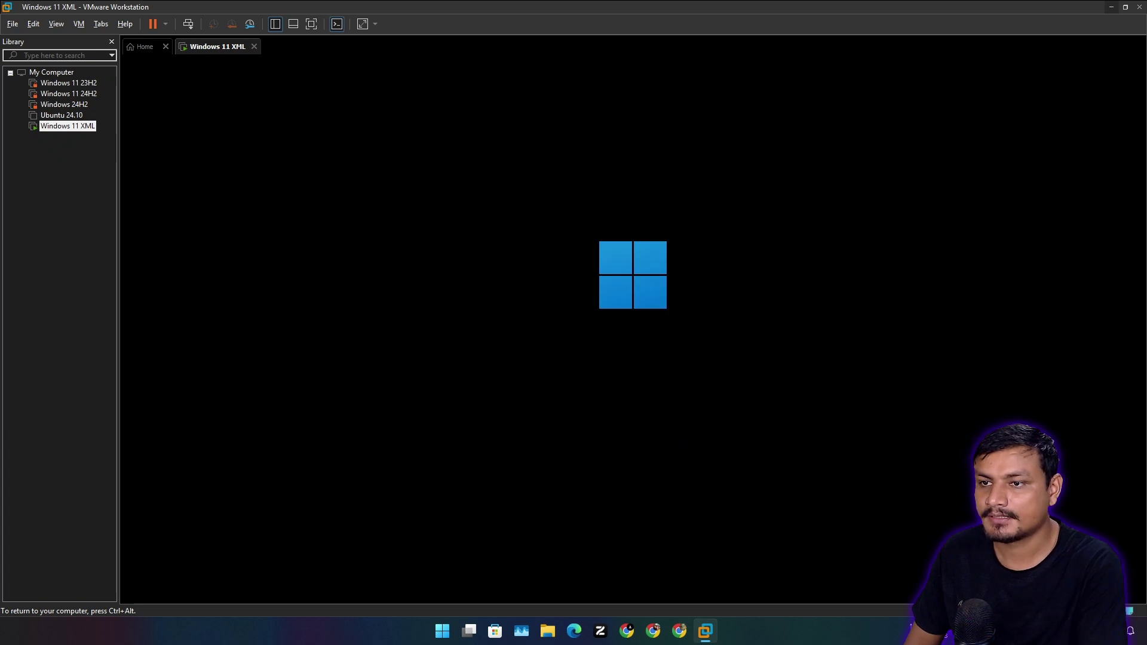
left_click(311, 24)
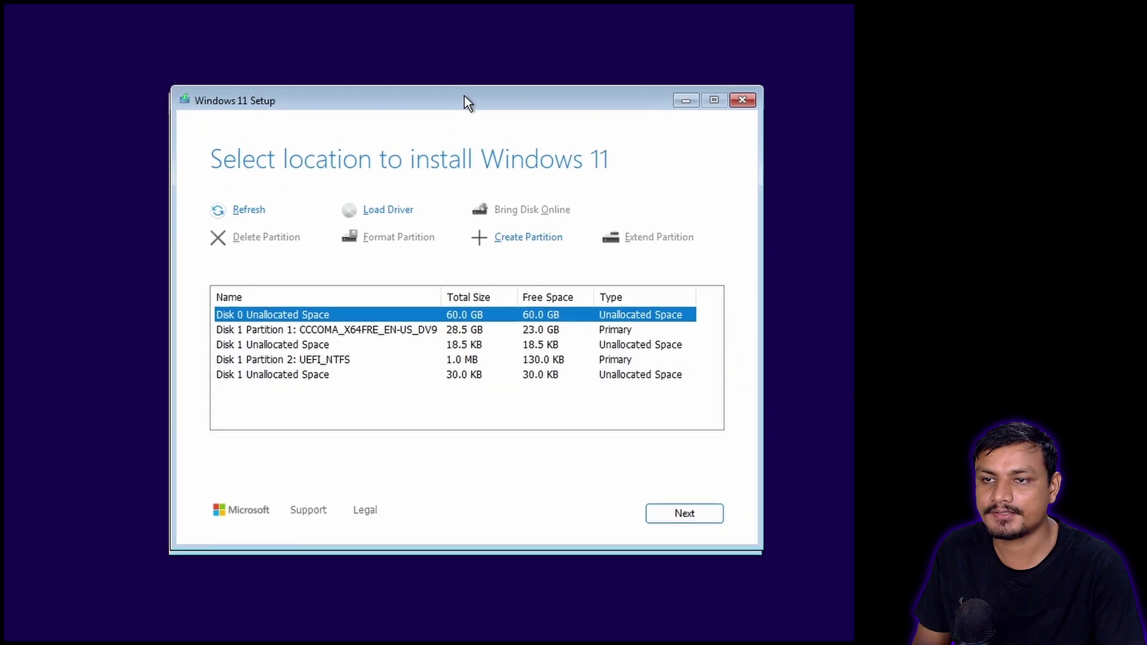
left_click_drag(464, 96, 421, 81)
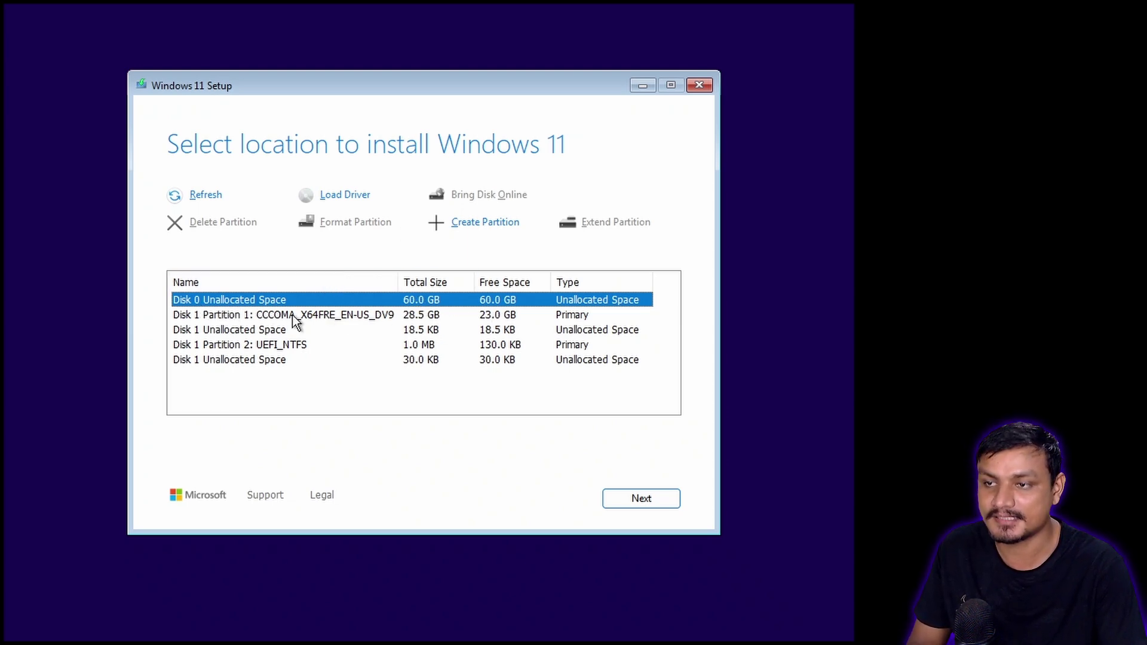
Step: Install onto Disk 0 Unallocated Space and let setup finish unattended to user KB's desktop
left_click(634, 499)
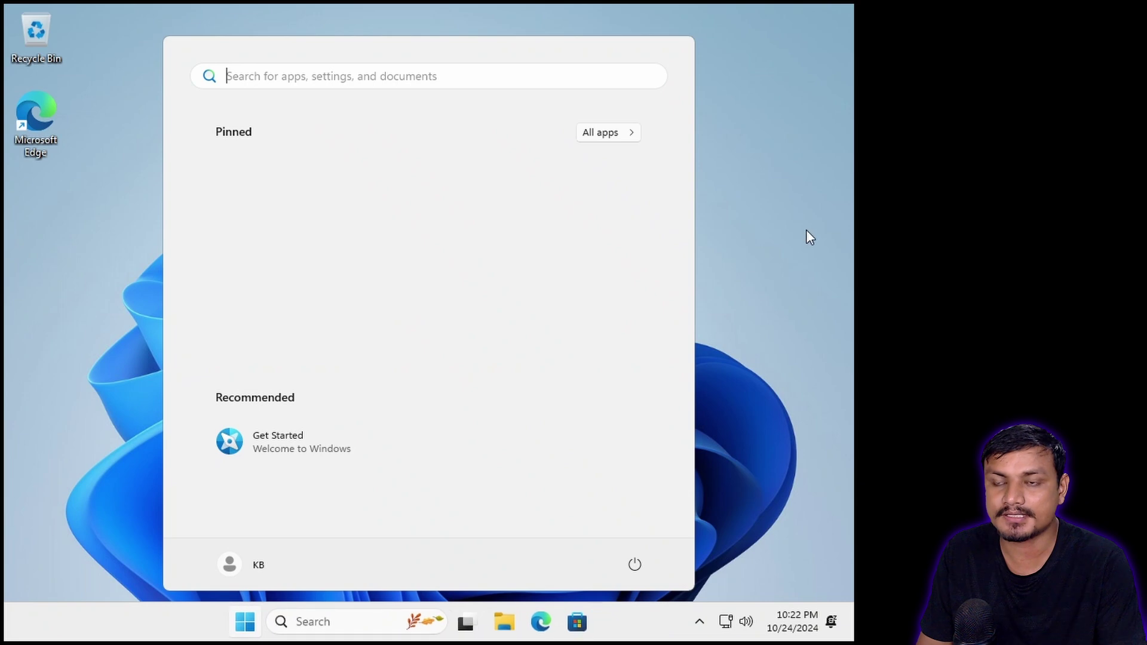
Step: Browse the Start menu's full list of installed apps and the hidden notification-area icons
left_click(621, 135)
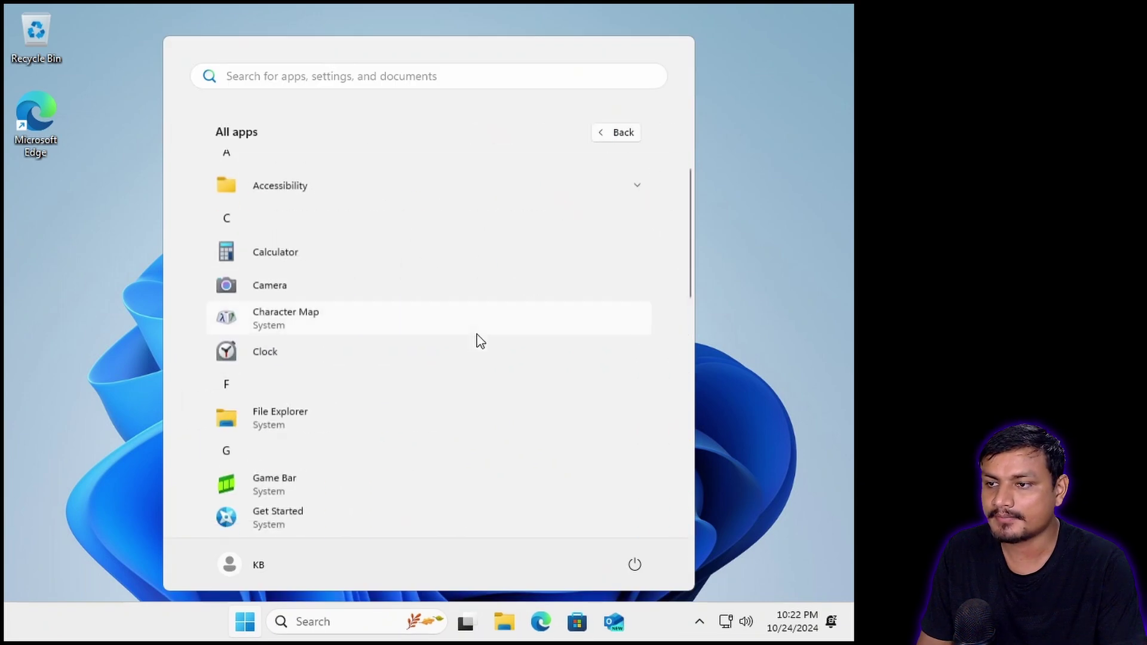
scroll(454, 412, "down", 10)
scroll(453, 454, "up", 10)
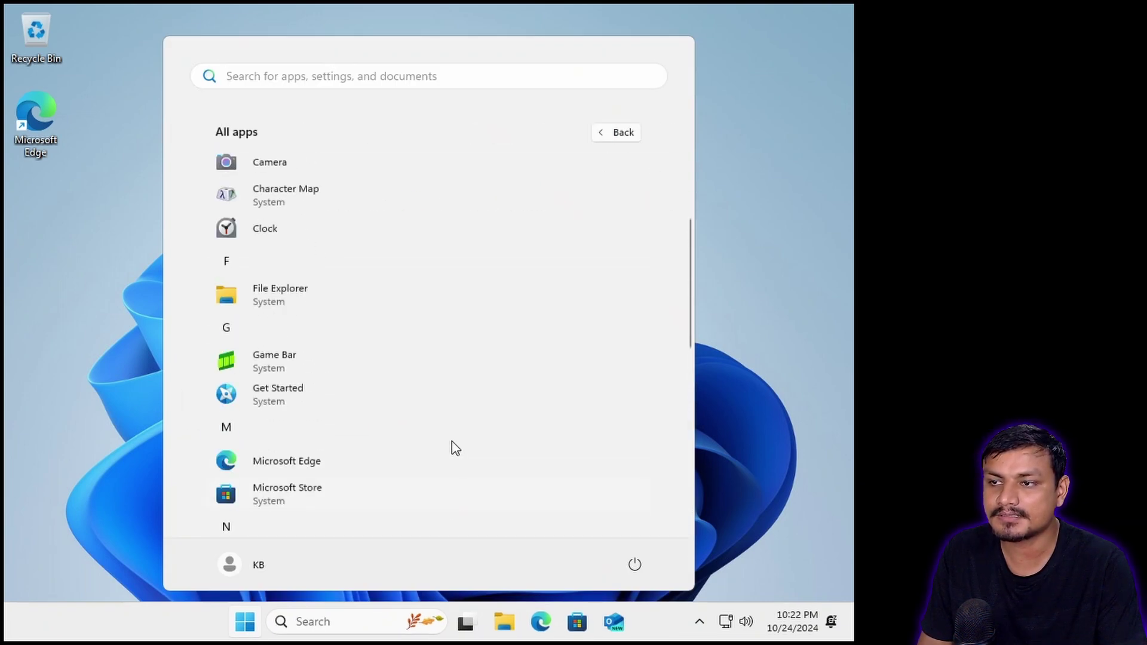
left_click(626, 134)
left_click(699, 621)
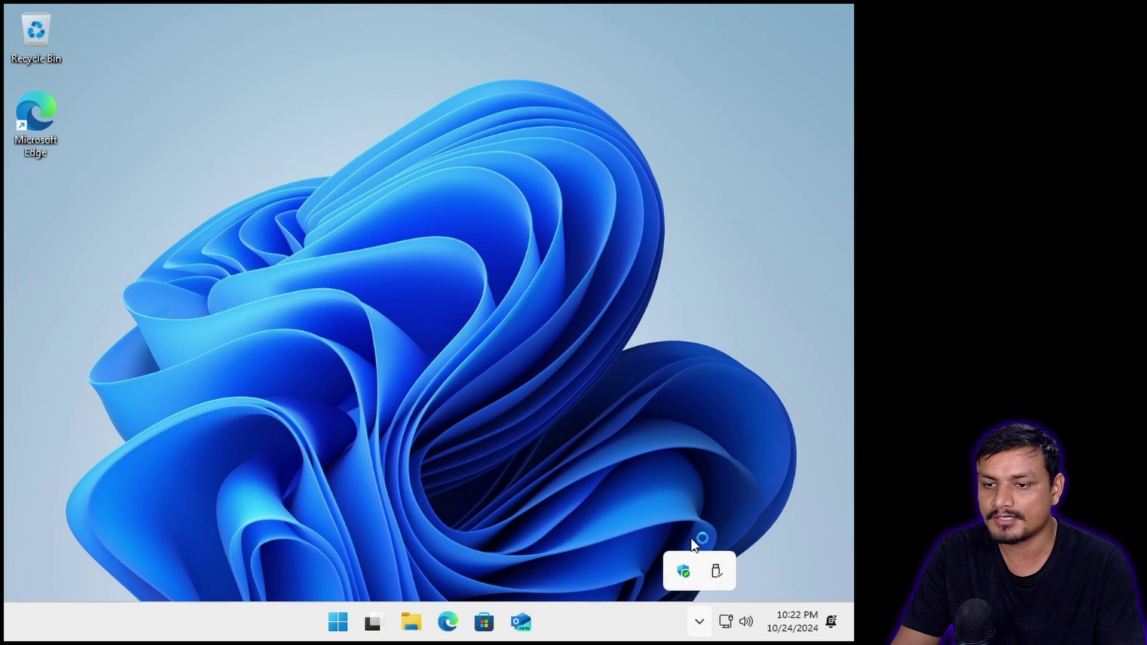
Step: Check the drives listed under This PC in File Explorer
left_click(421, 625)
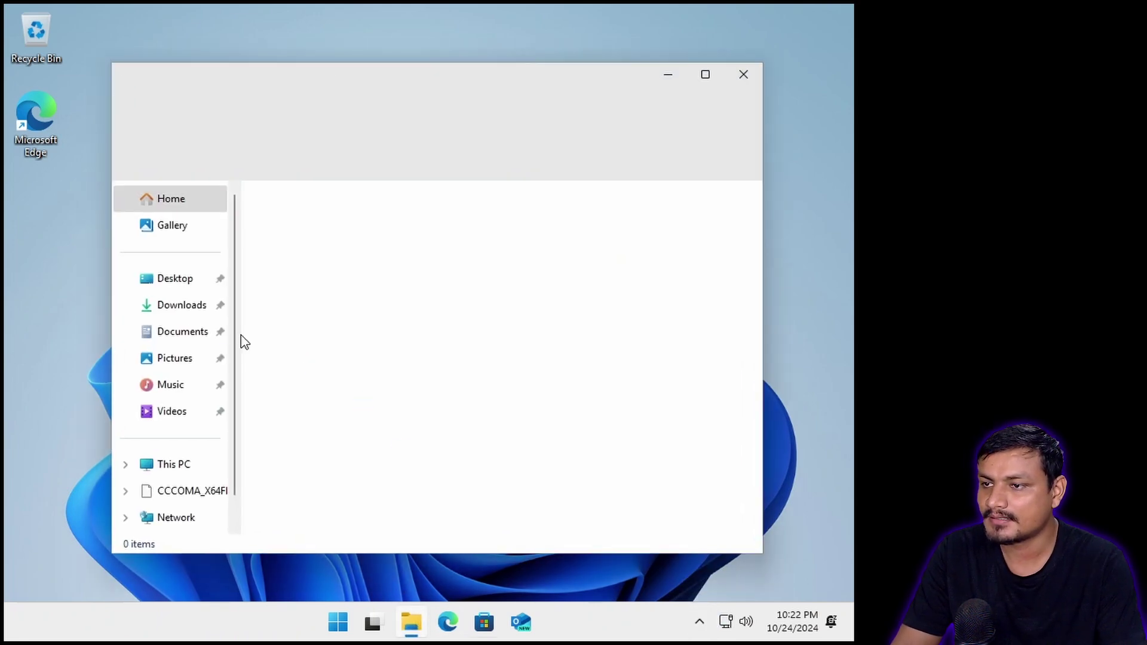
left_click(168, 340)
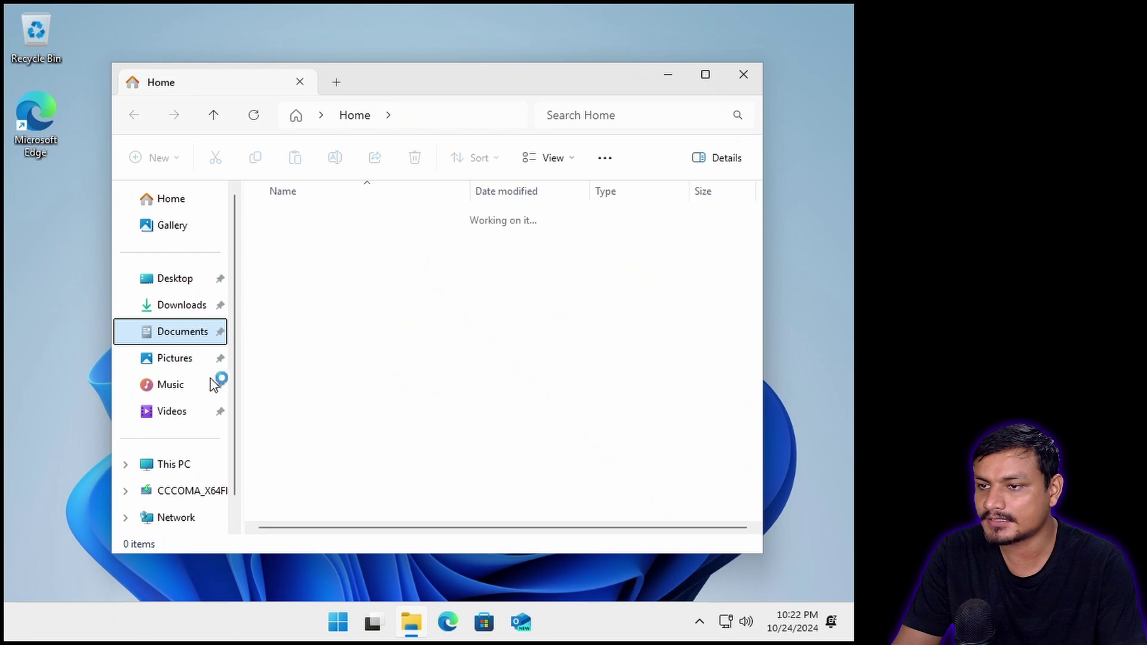
scroll(148, 326, "down", 1)
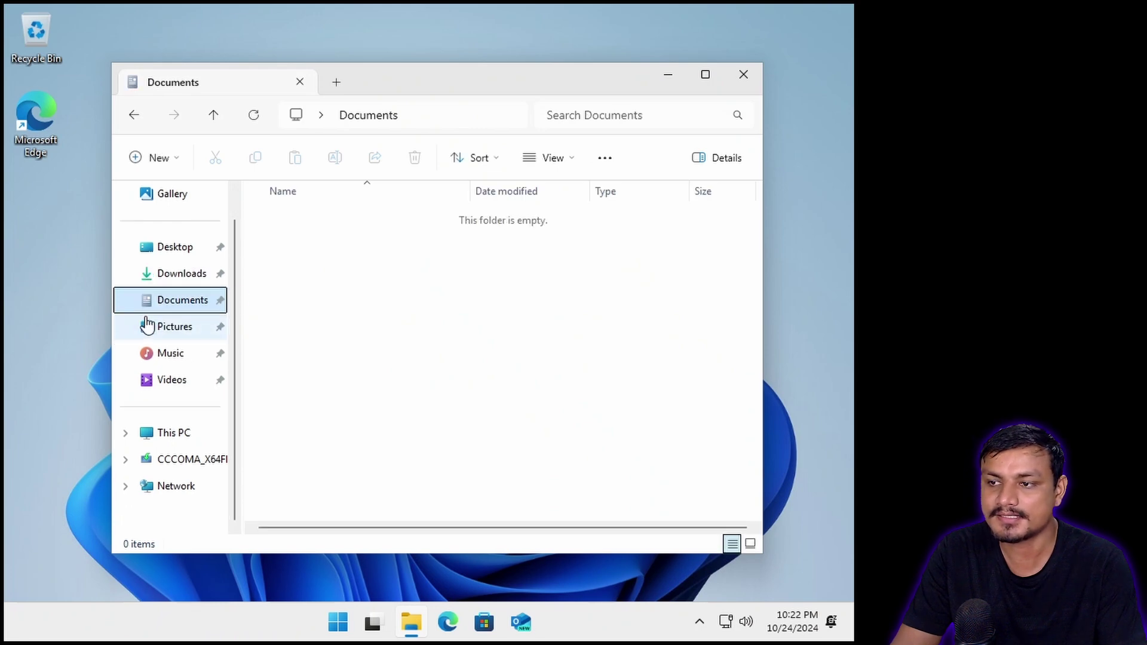
left_click(181, 438)
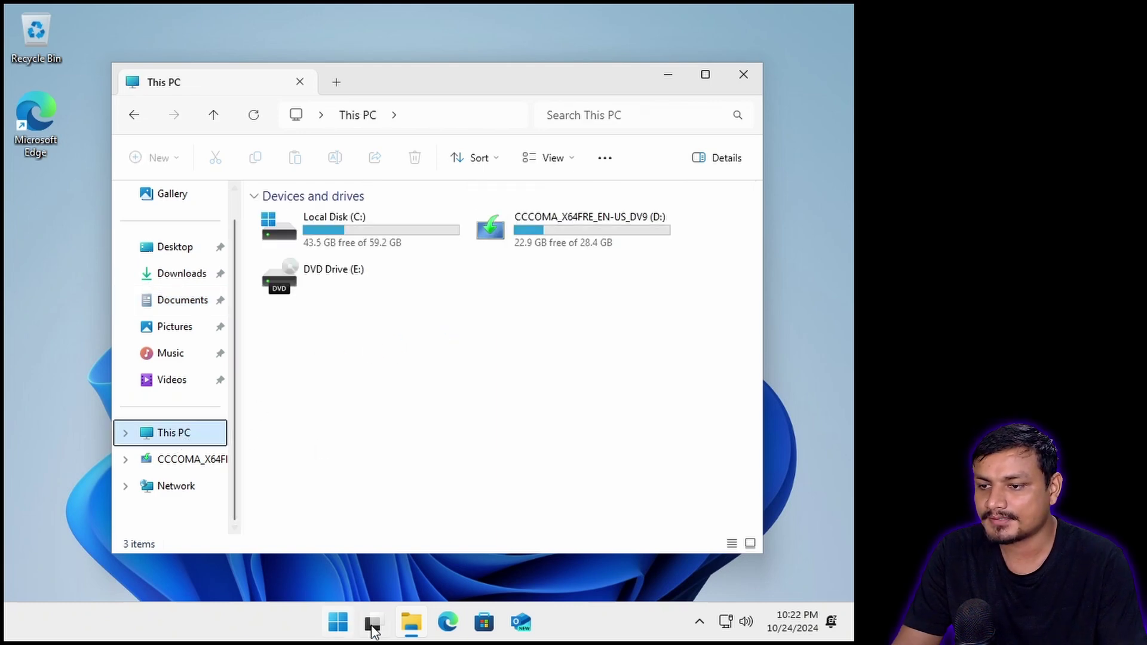
Step: Search 'bitlocker', confirm BitLocker is off for drive C:, and close both windows
left_click(345, 625)
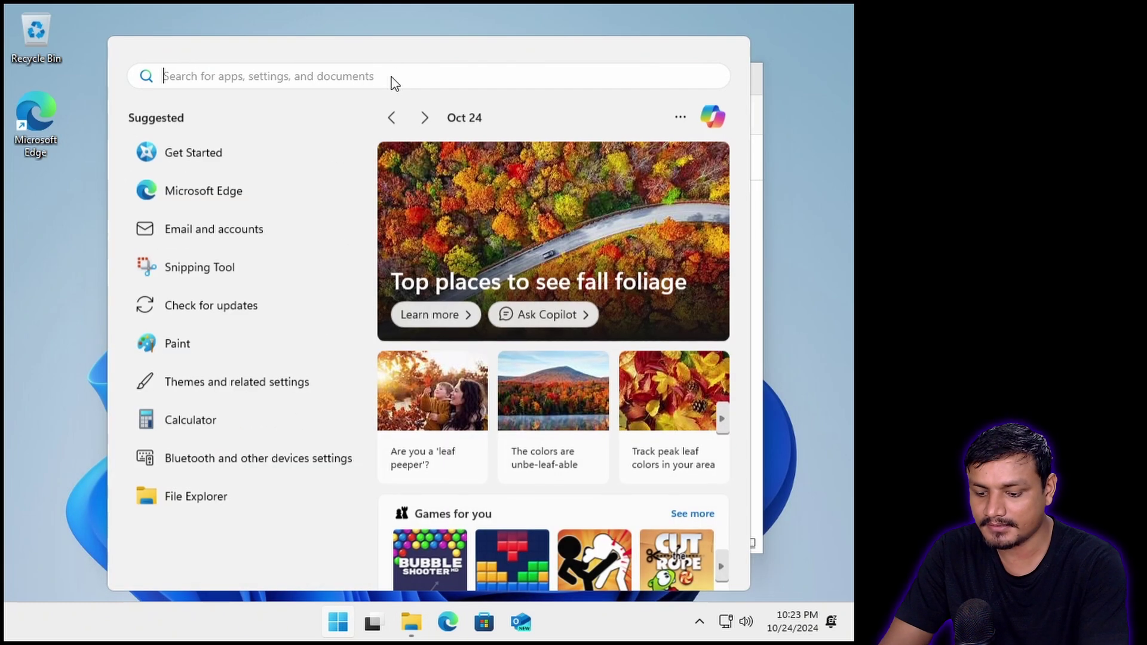
type("bi")
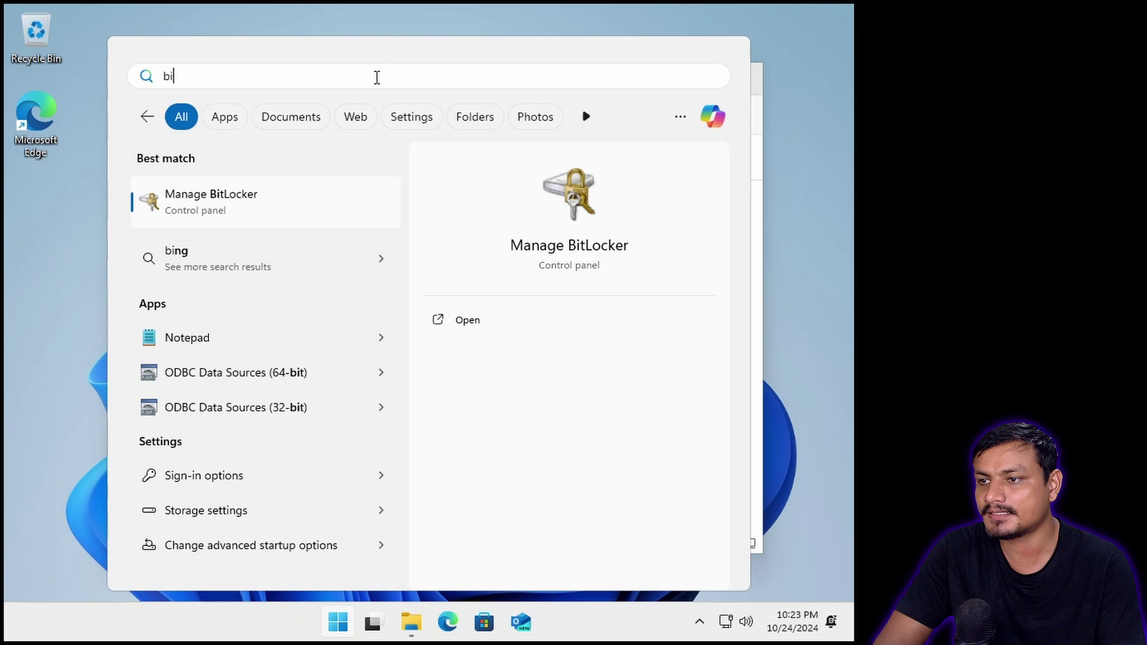
left_click(282, 224)
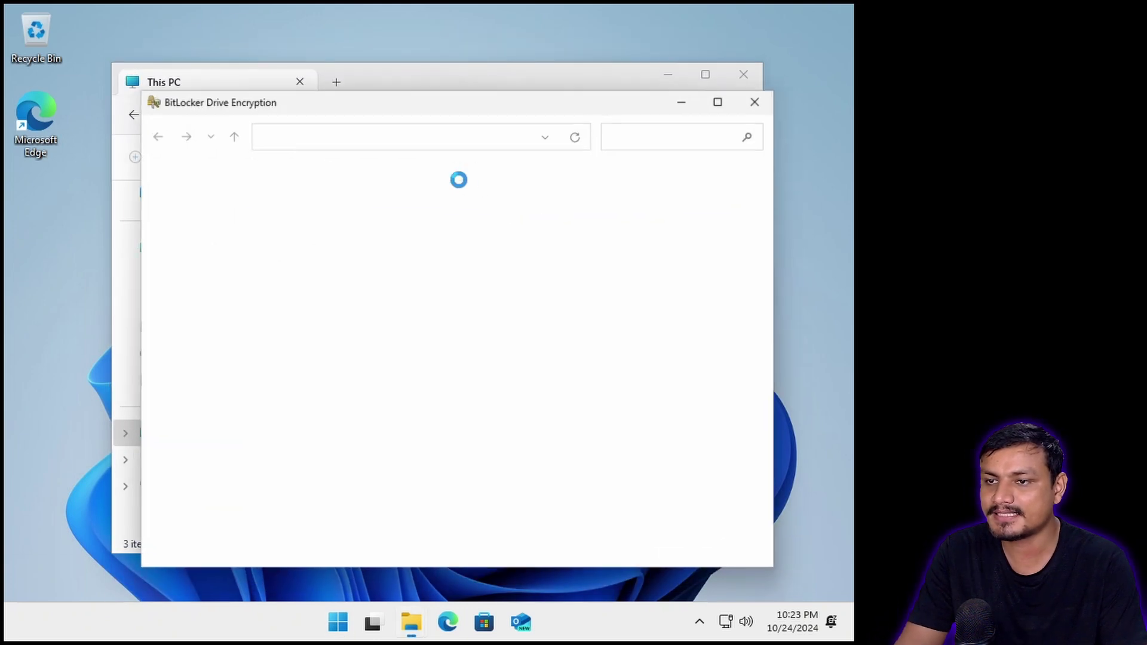
left_click_drag(613, 109, 575, 98)
left_click(732, 76)
left_click(743, 75)
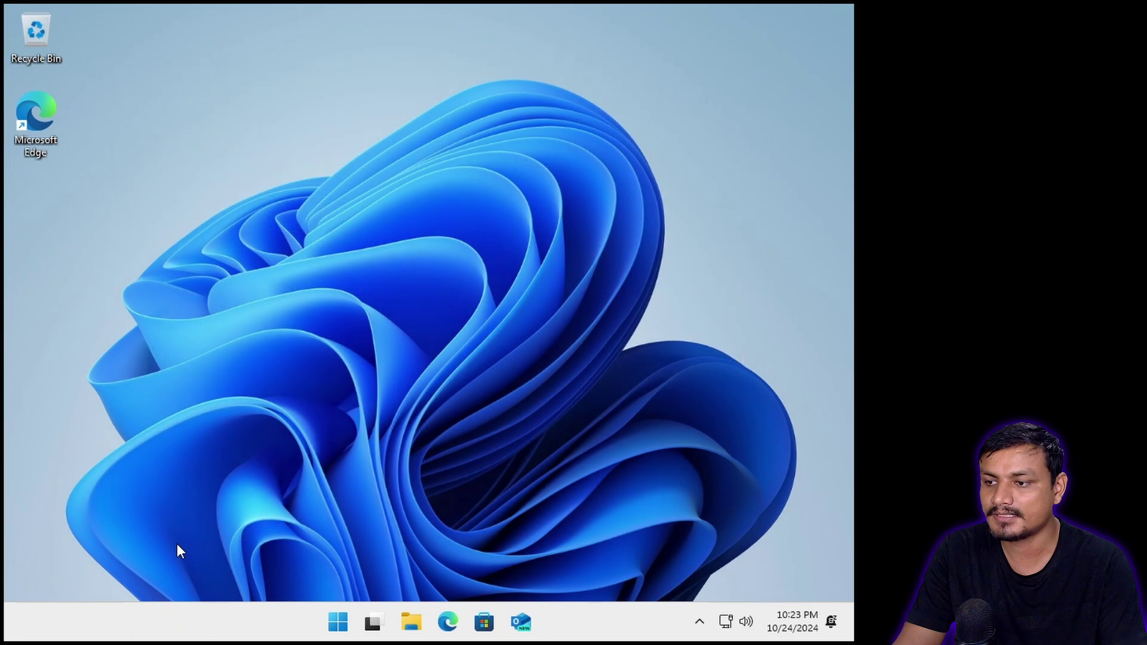
left_click(345, 624)
left_click(765, 320)
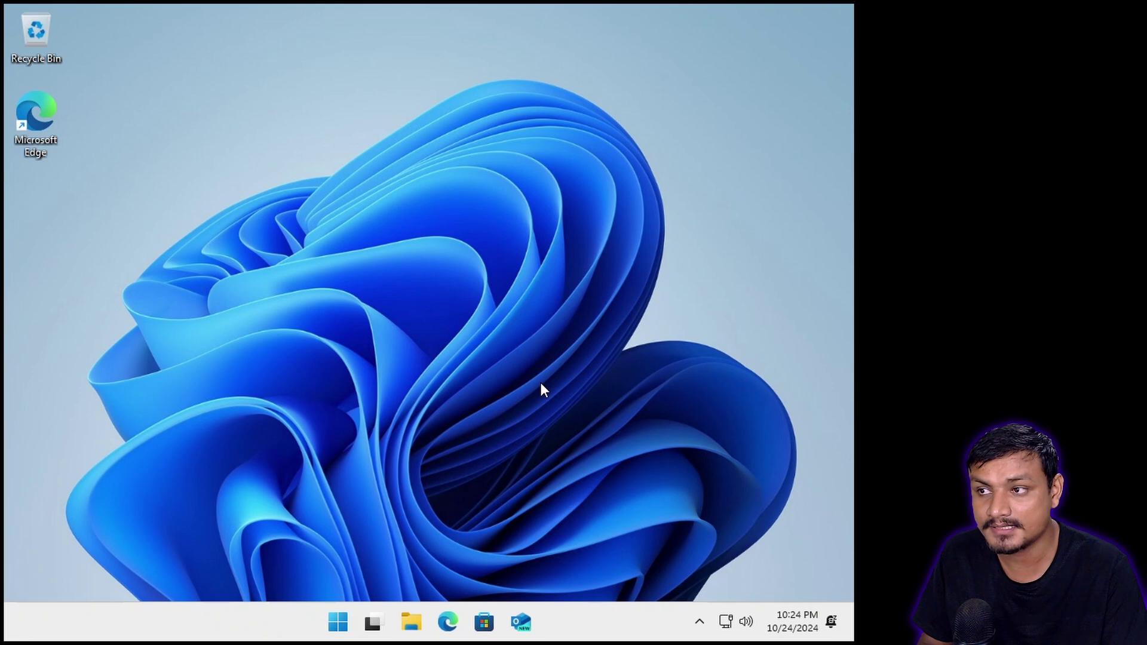
Step: Open File Explorer, then complete Edge's welcome pages with data import and personalisation unchecked
key("super+e")
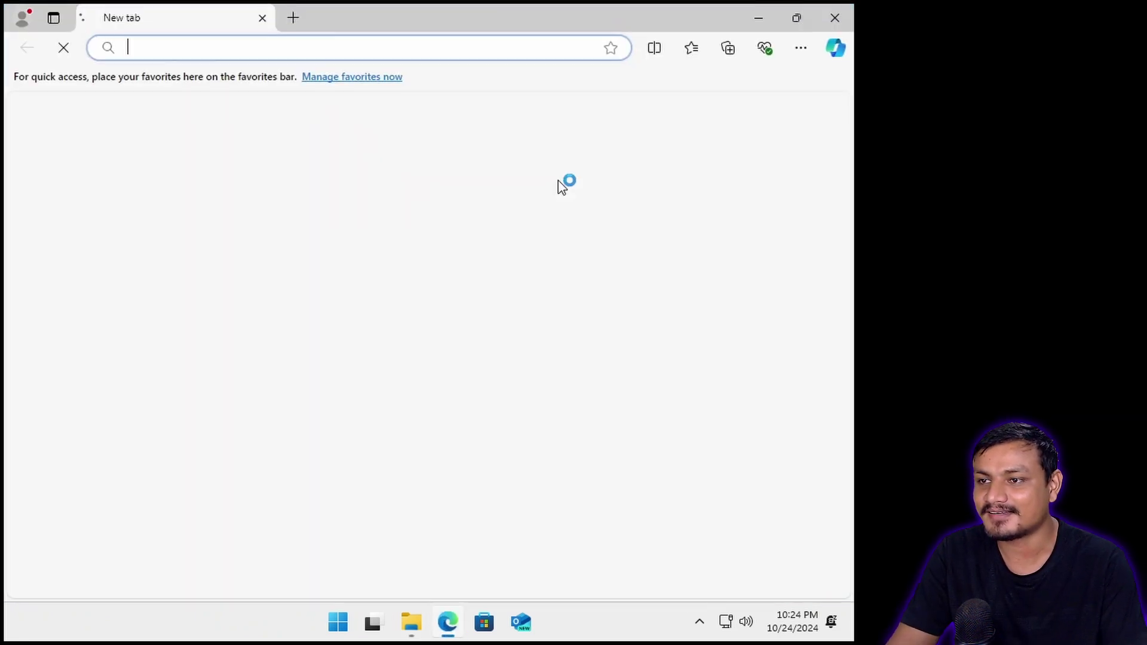
left_click(233, 517)
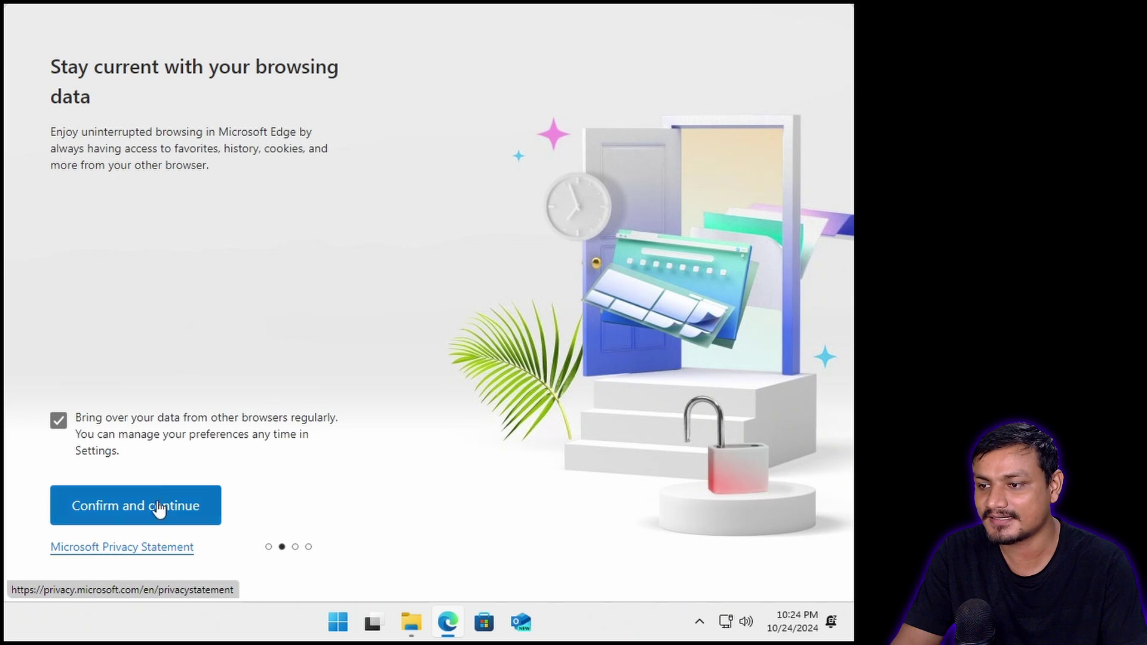
left_click(59, 425)
left_click(103, 512)
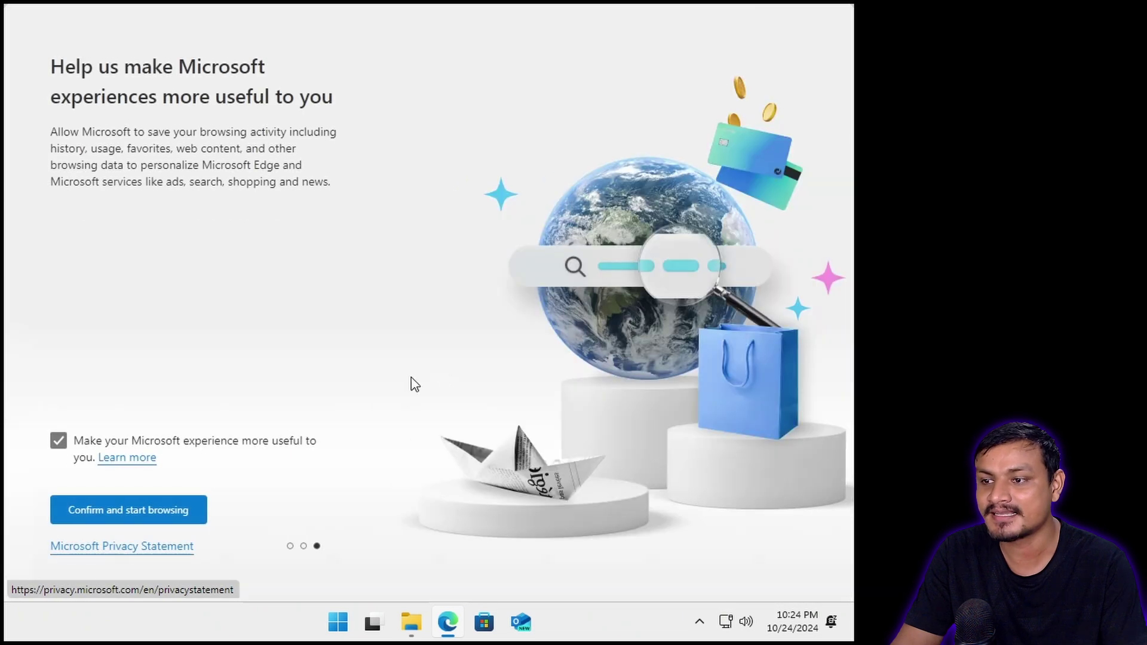
left_click(59, 442)
left_click(108, 509)
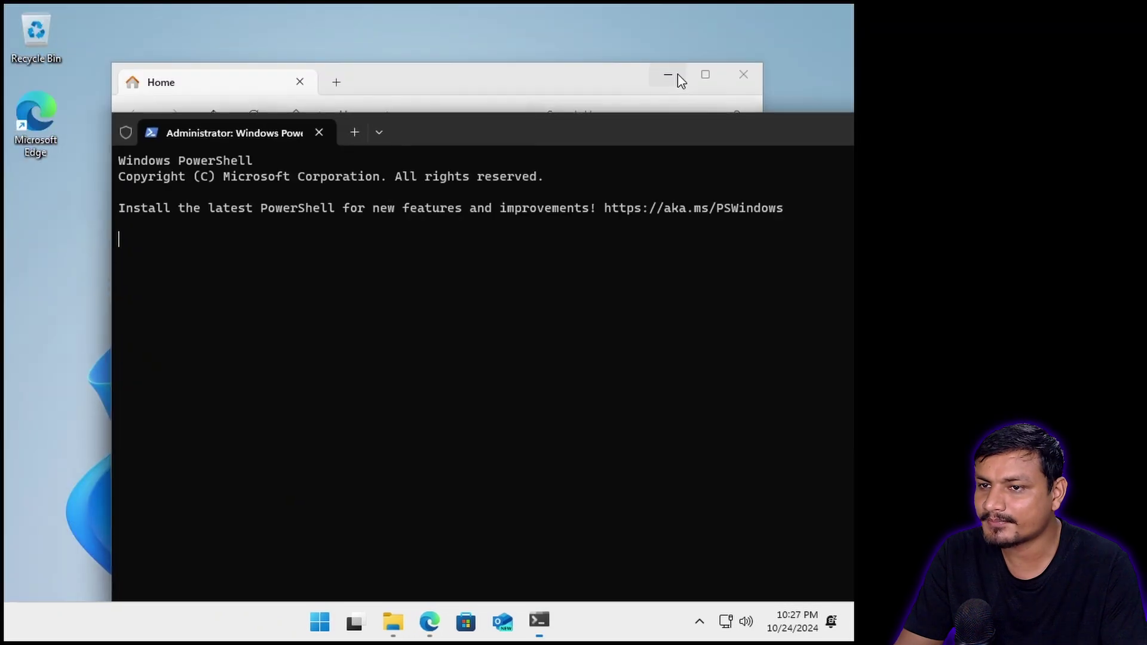
Step: Run 'Dism /Online /Get-Featureinfo /Featurename:Recall', confirm State: Disabled, then close PowerShell
left_click(678, 76)
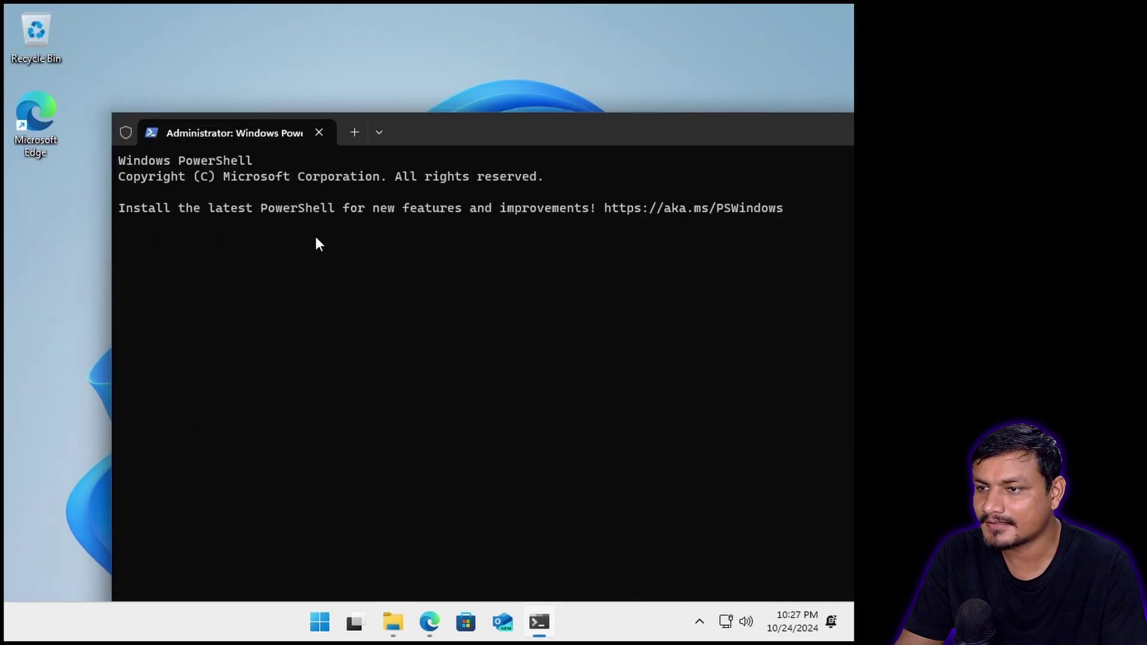
type("Dism /Online /Get-Featureinfo /Featurename:Recall")
left_click_drag(563, 127, 463, 106)
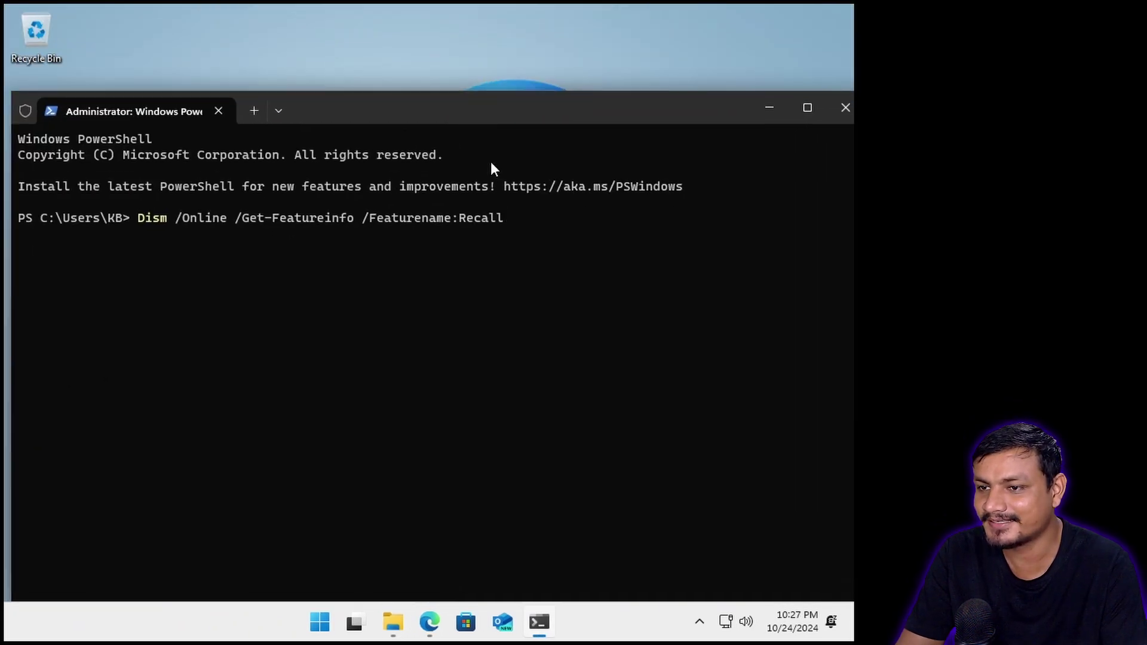
key("Return")
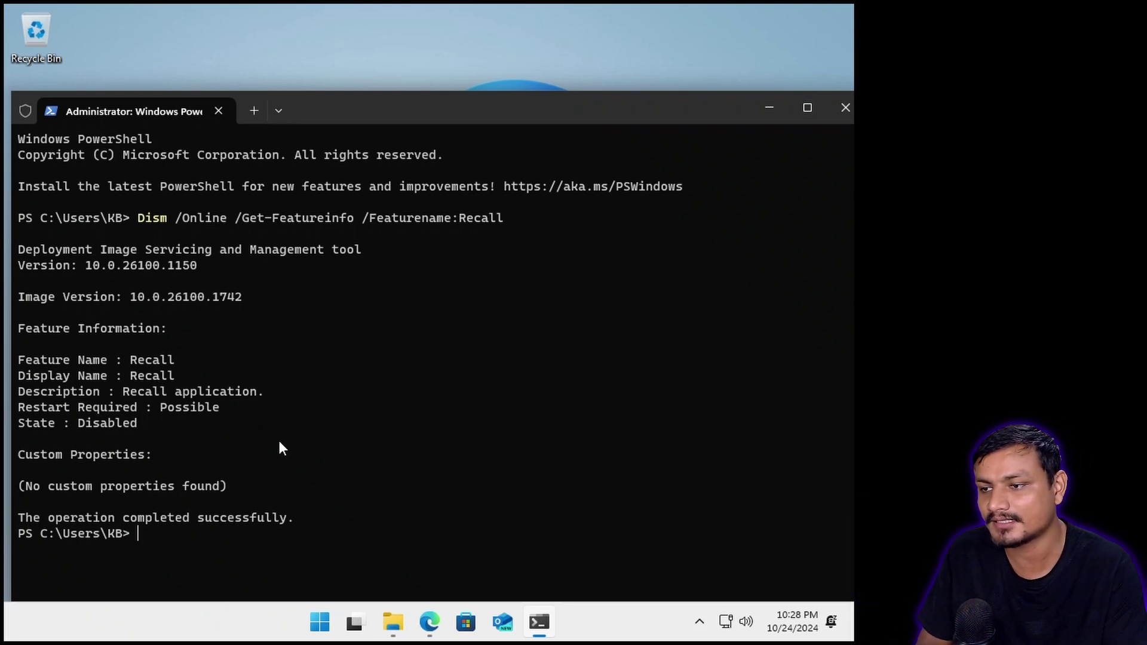
key("alt+F4")
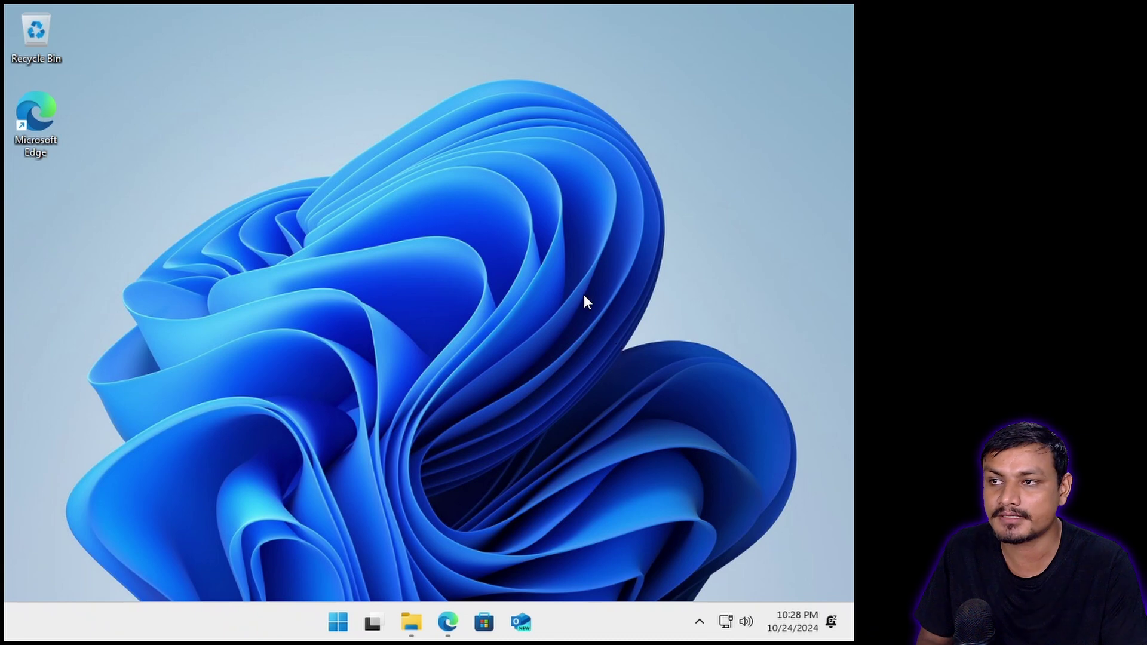